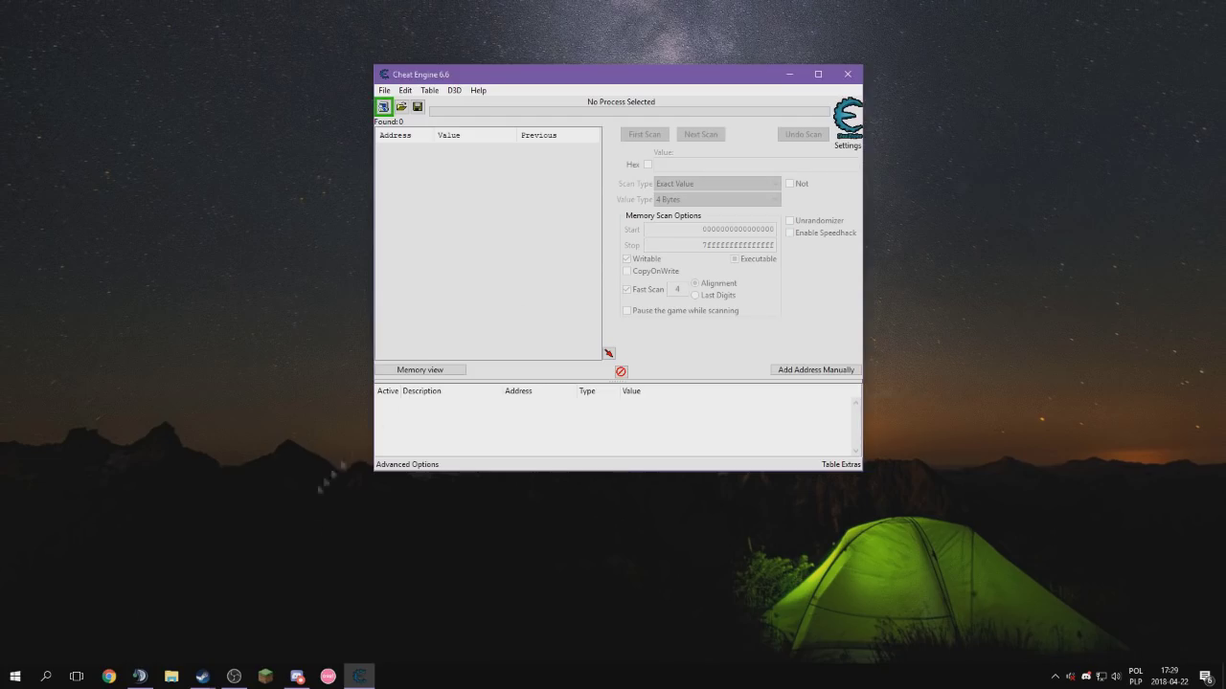
# Try to launch the blazingpack_1.8.8 profile from Minecraft Launcher, dismissing the crash dialog and closing the launcher
pyautogui.click(267, 677)
pyautogui.moveTo(512, 76); pyautogui.dragTo(692, 161)
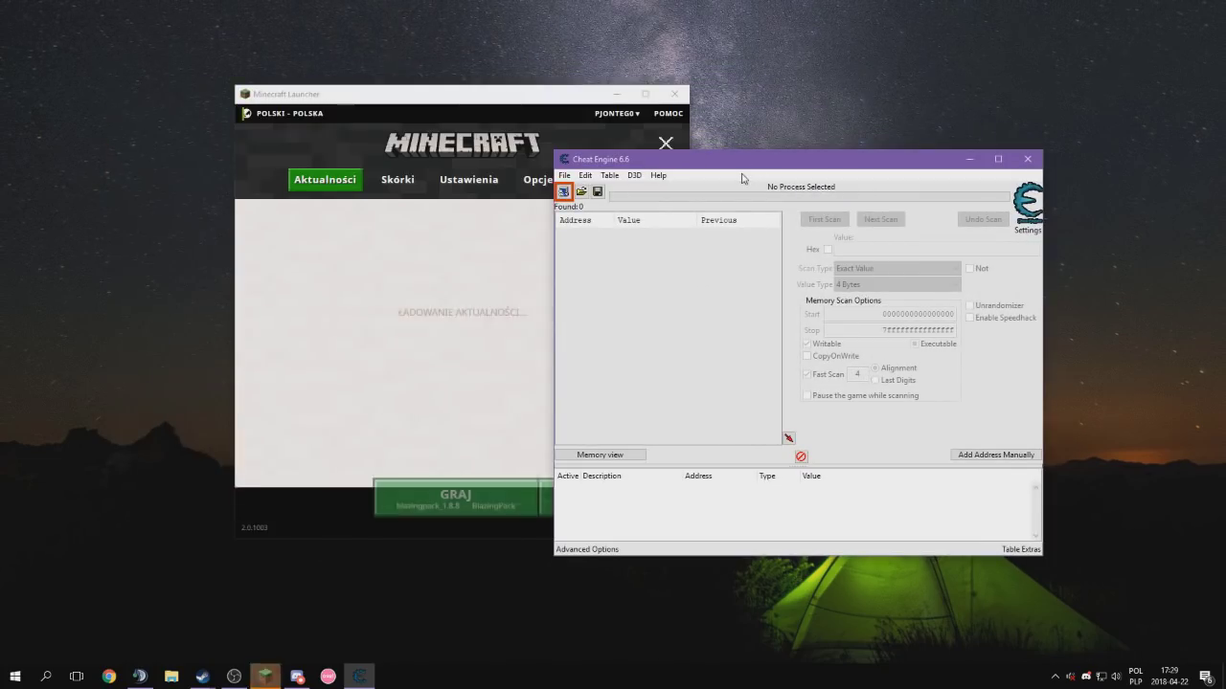
pyautogui.moveTo(552, 97); pyautogui.dragTo(441, 90)
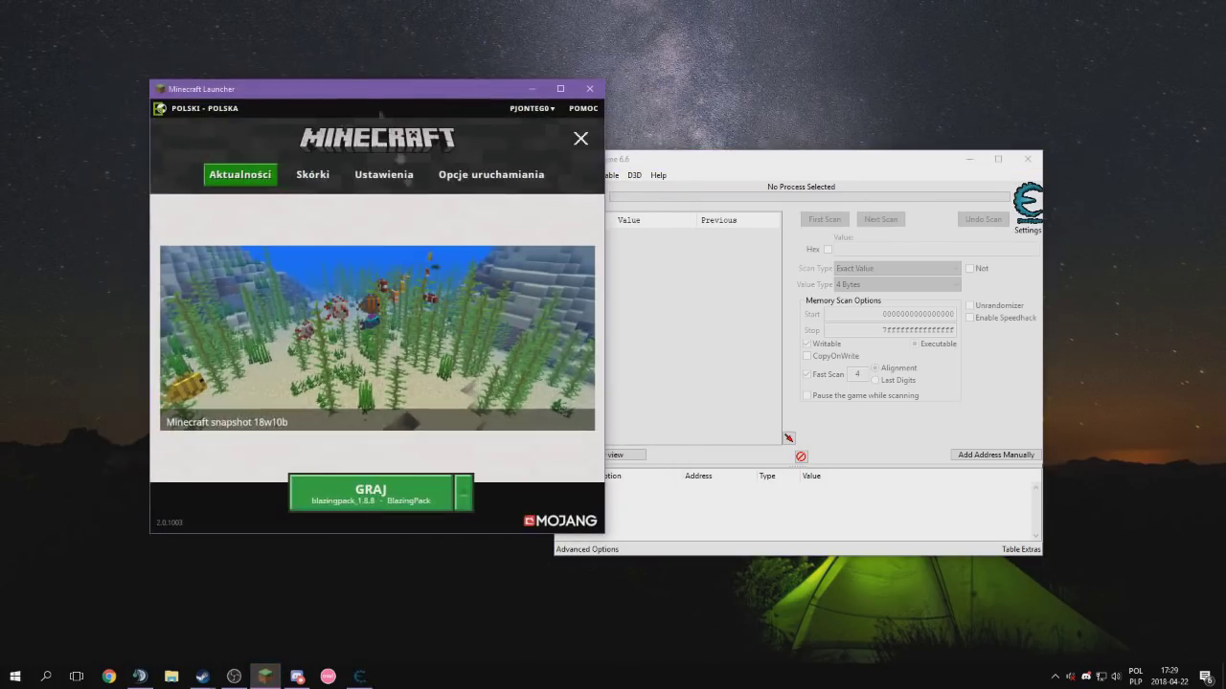
pyautogui.click(364, 502)
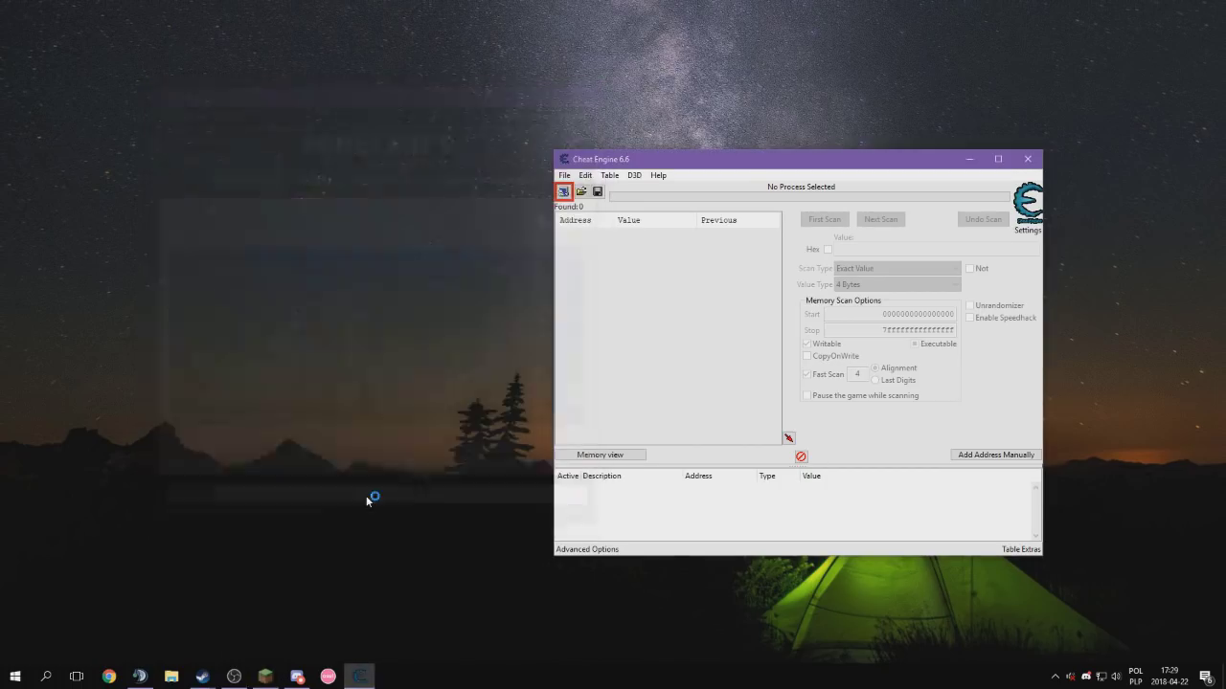
pyautogui.moveTo(618, 146); pyautogui.dragTo(698, 112)
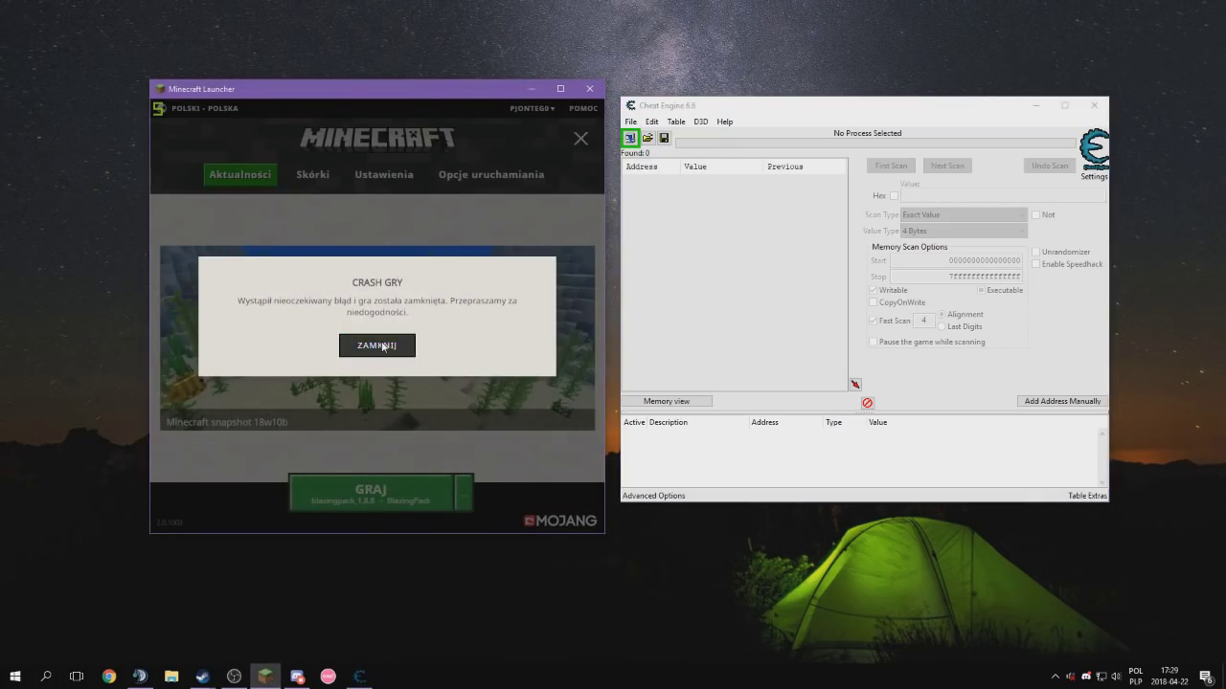
pyautogui.click(382, 345)
pyautogui.click(588, 89)
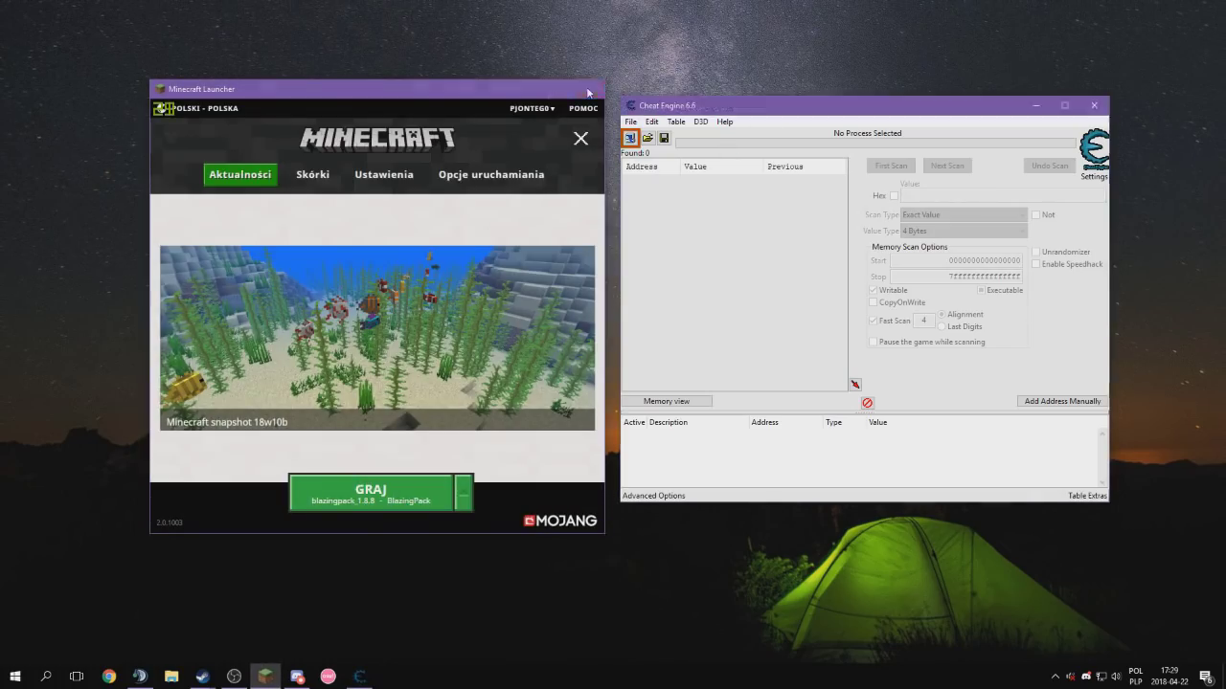
pyautogui.moveTo(640, 108); pyautogui.dragTo(360, 130)
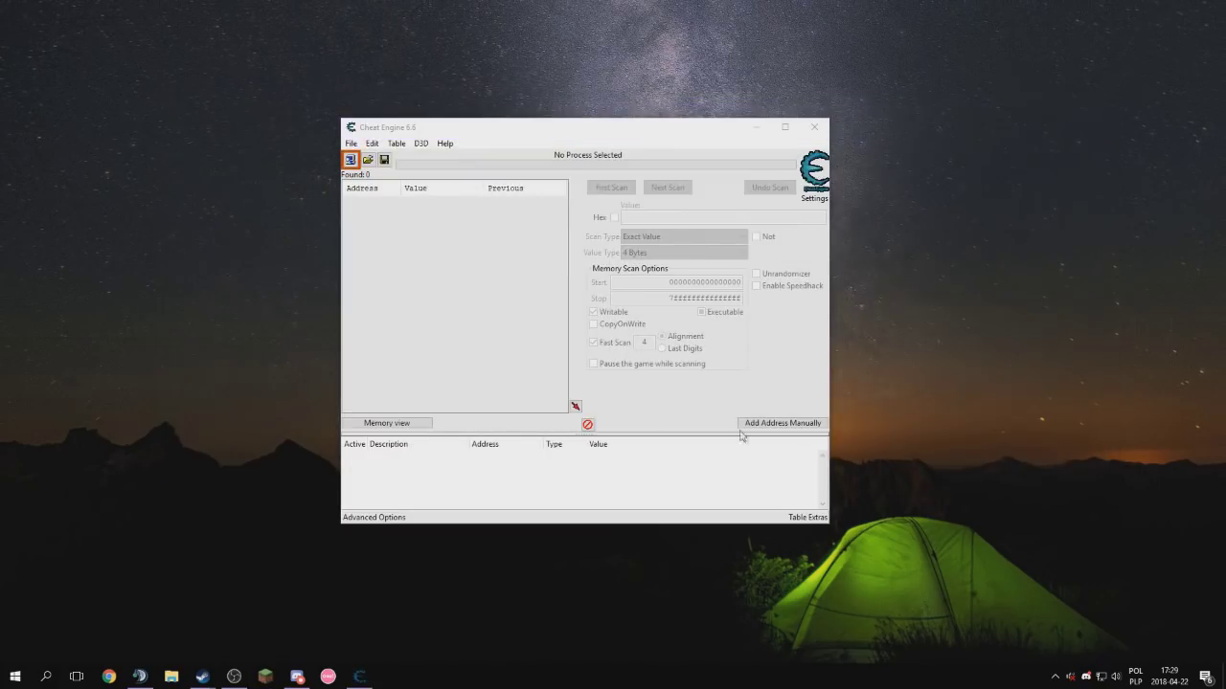
pyautogui.moveTo(472, 128); pyautogui.dragTo(645, 125)
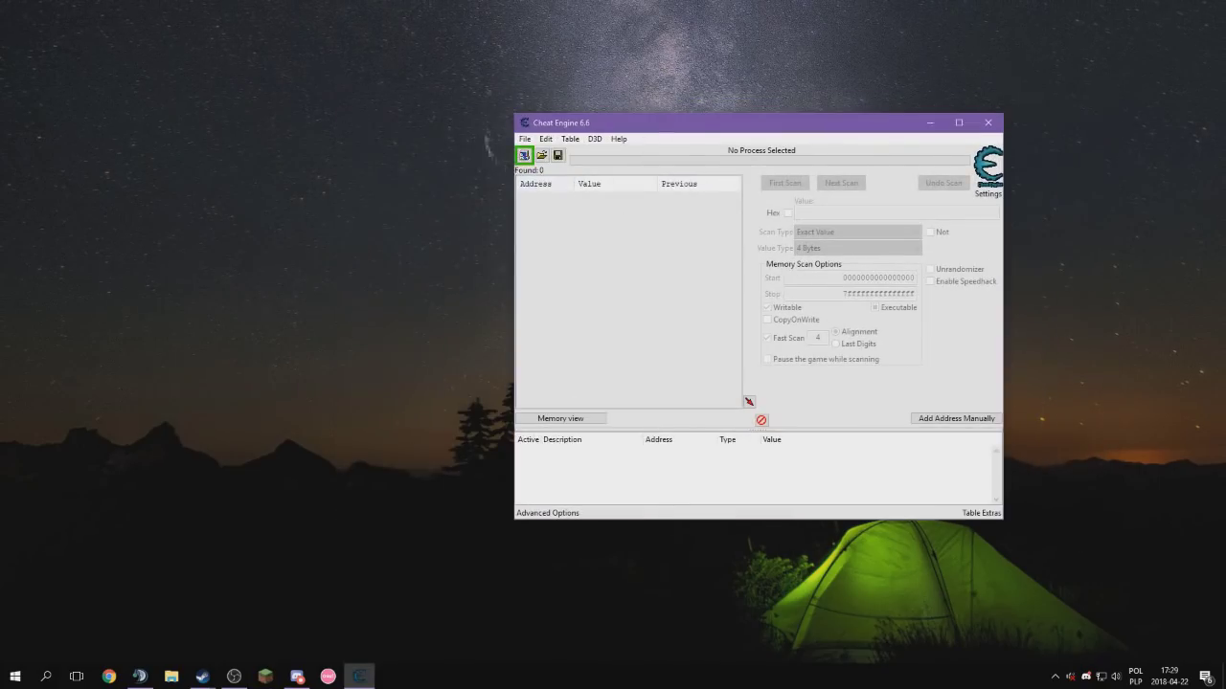
pyautogui.click(108, 676)
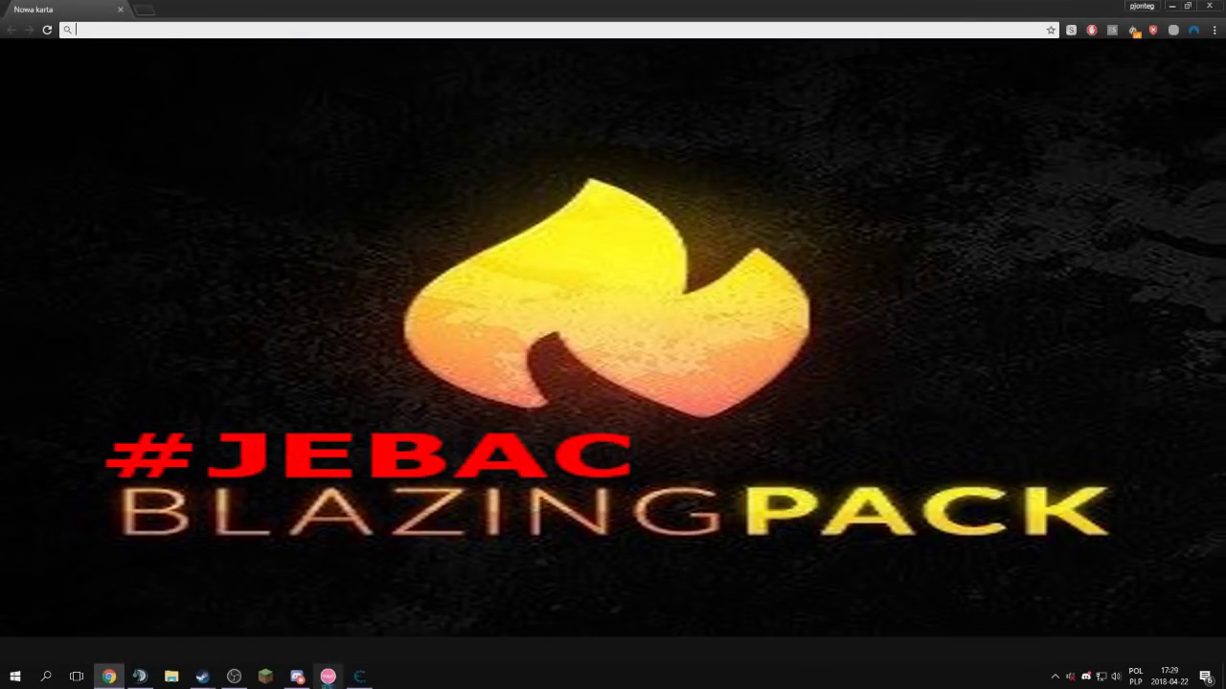
pyautogui.click(108, 676)
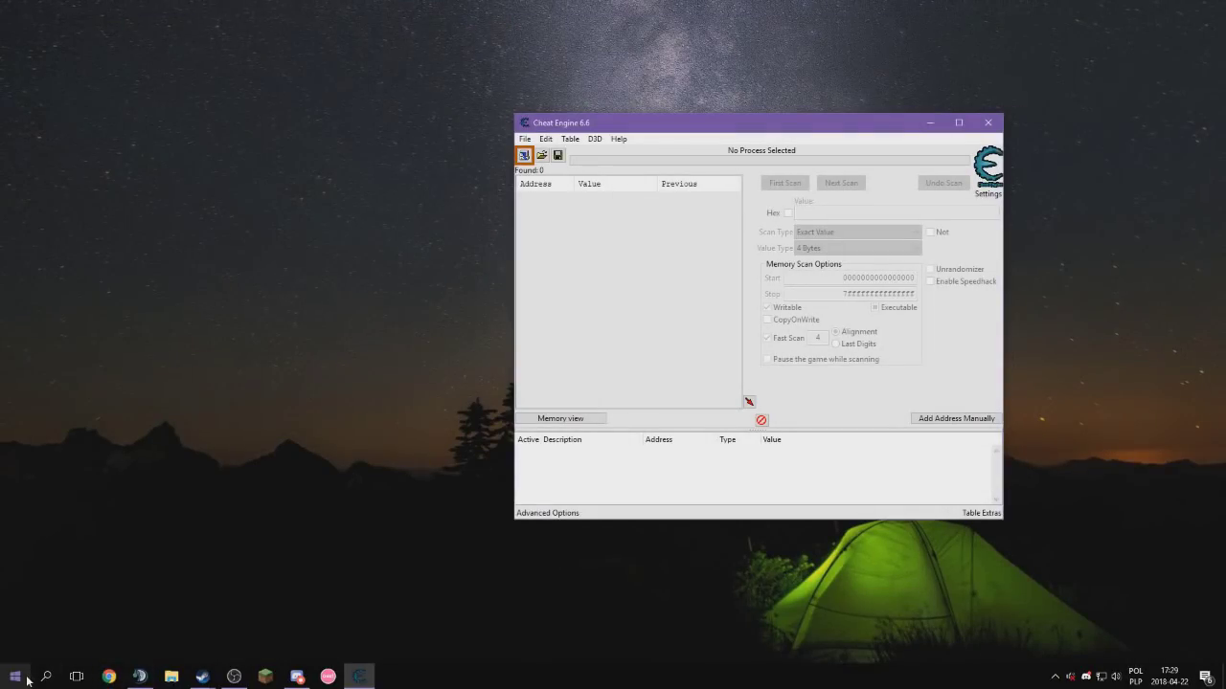
# Find the Window Title Changer desktop app through the Windows search and open it
pyautogui.click(15, 676)
pyautogui.click(45, 676)
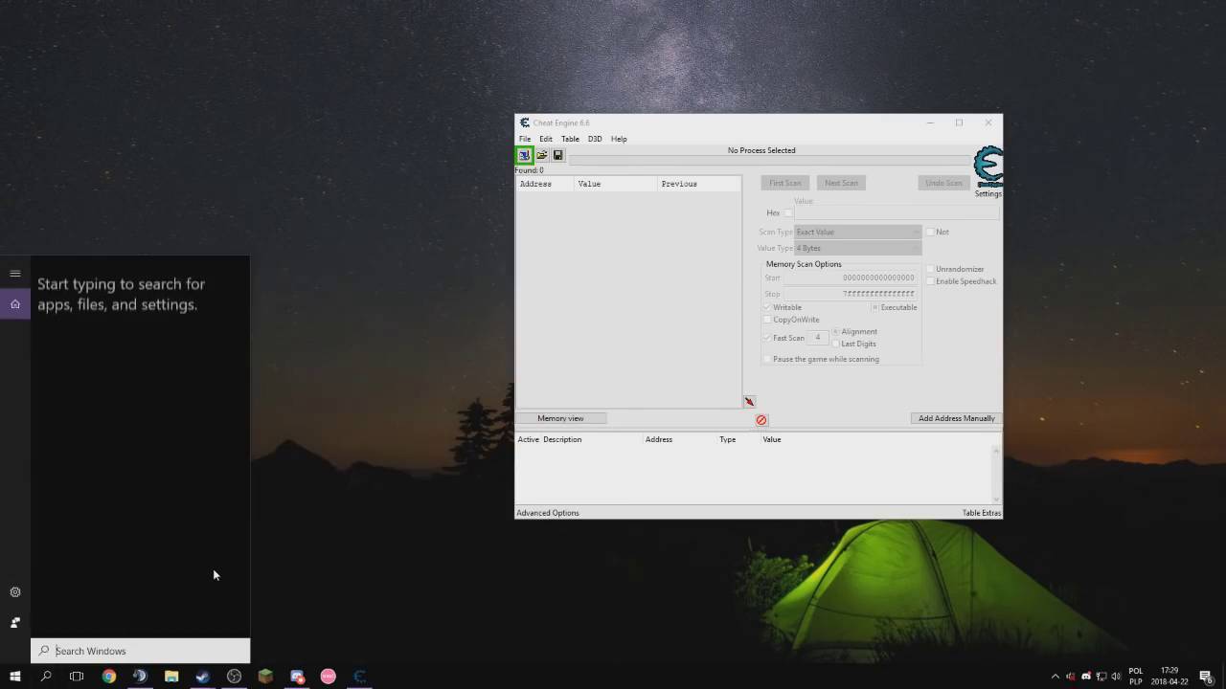
pyautogui.write('windows')
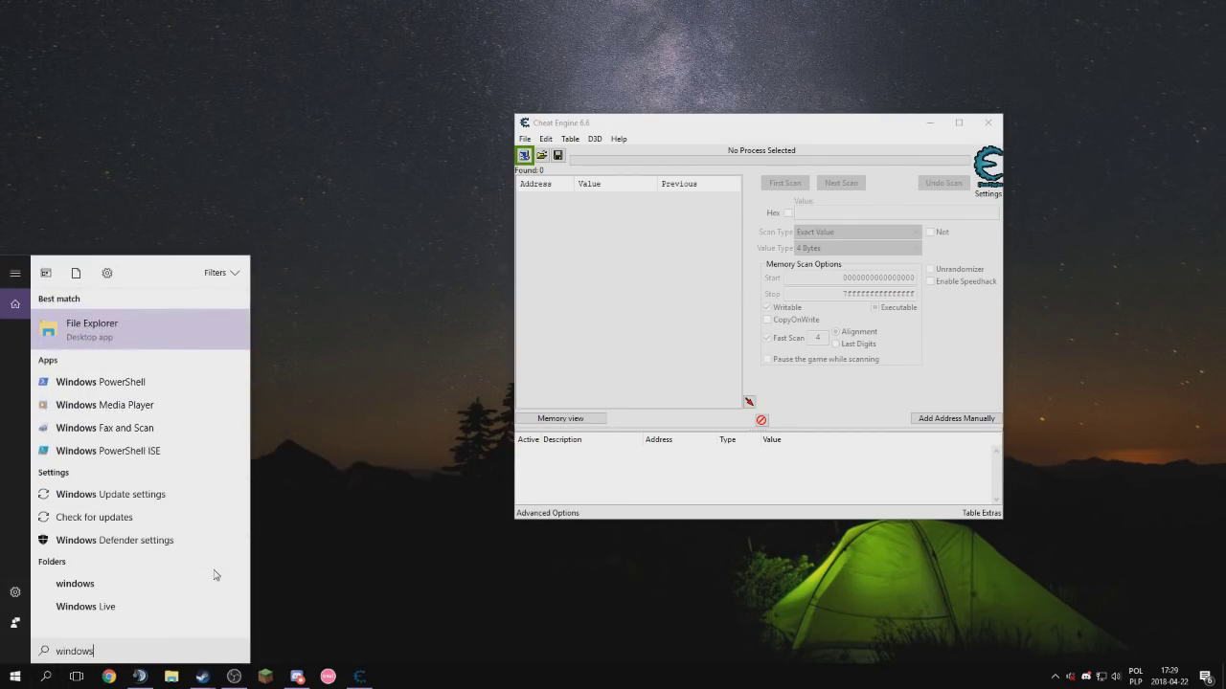
pyautogui.write('window')
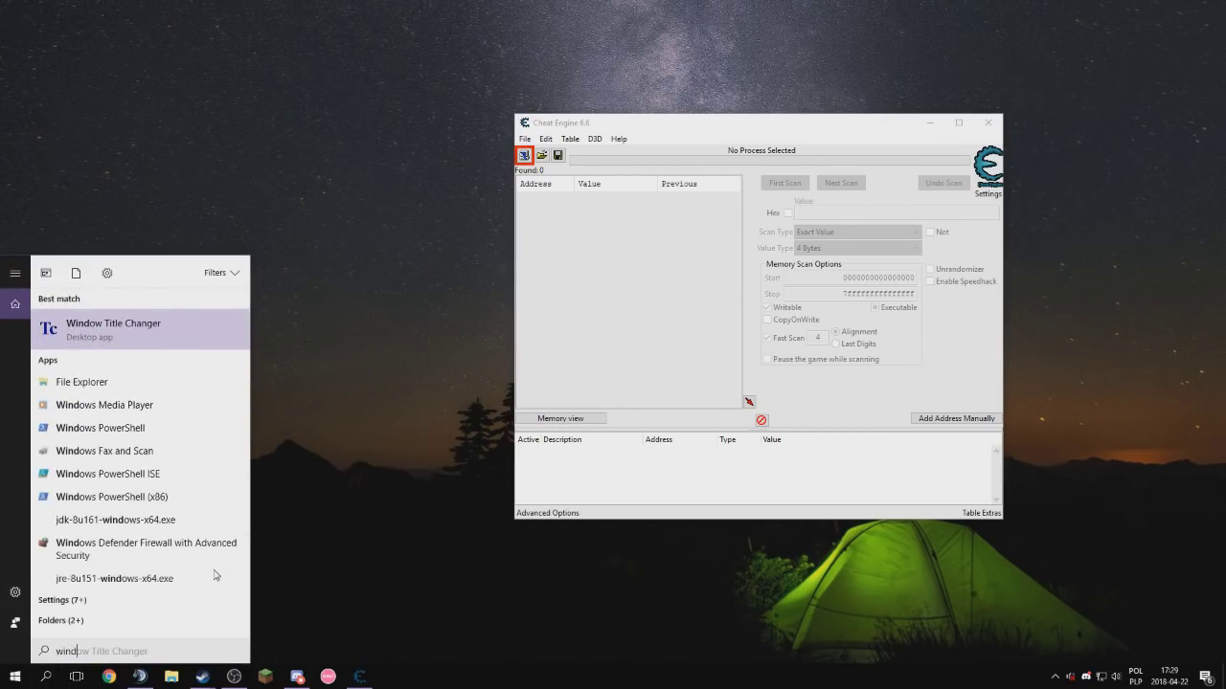
pyautogui.rightClick(120, 329)
pyautogui.click(115, 361)
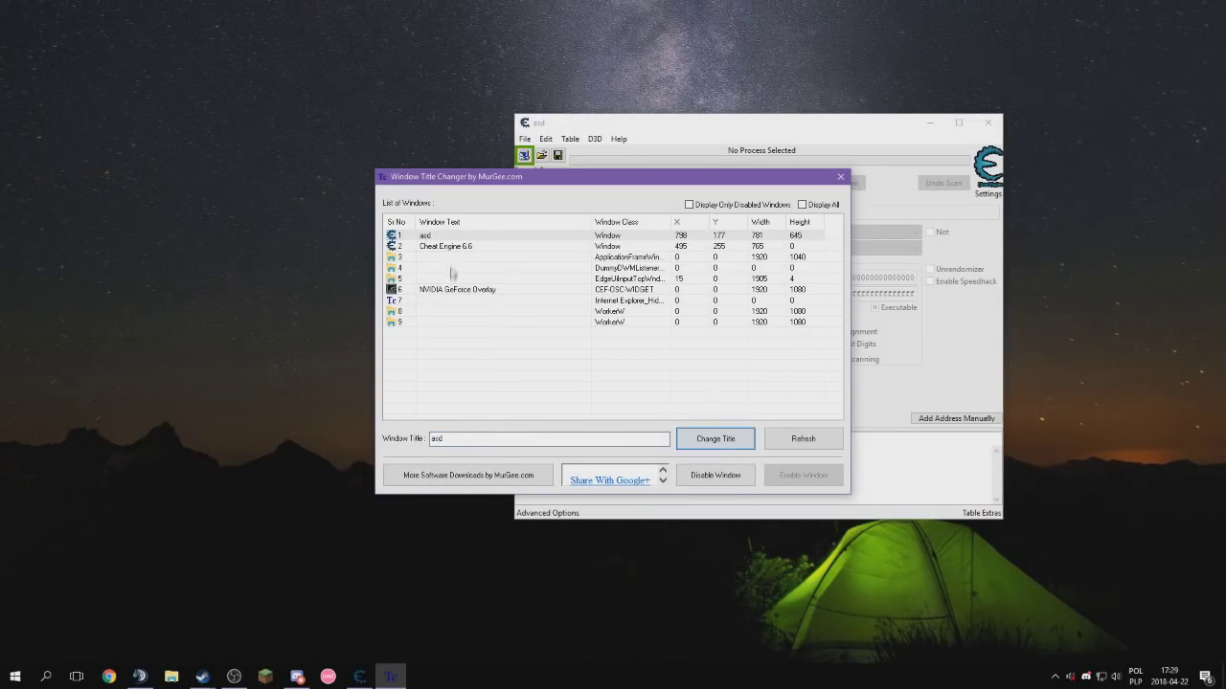
# Change the title of the remaining Cheat Engine 6.6 window to asd and close Window Title Changer
pyautogui.click(454, 247)
pyautogui.moveTo(512, 439); pyautogui.dragTo(348, 439)
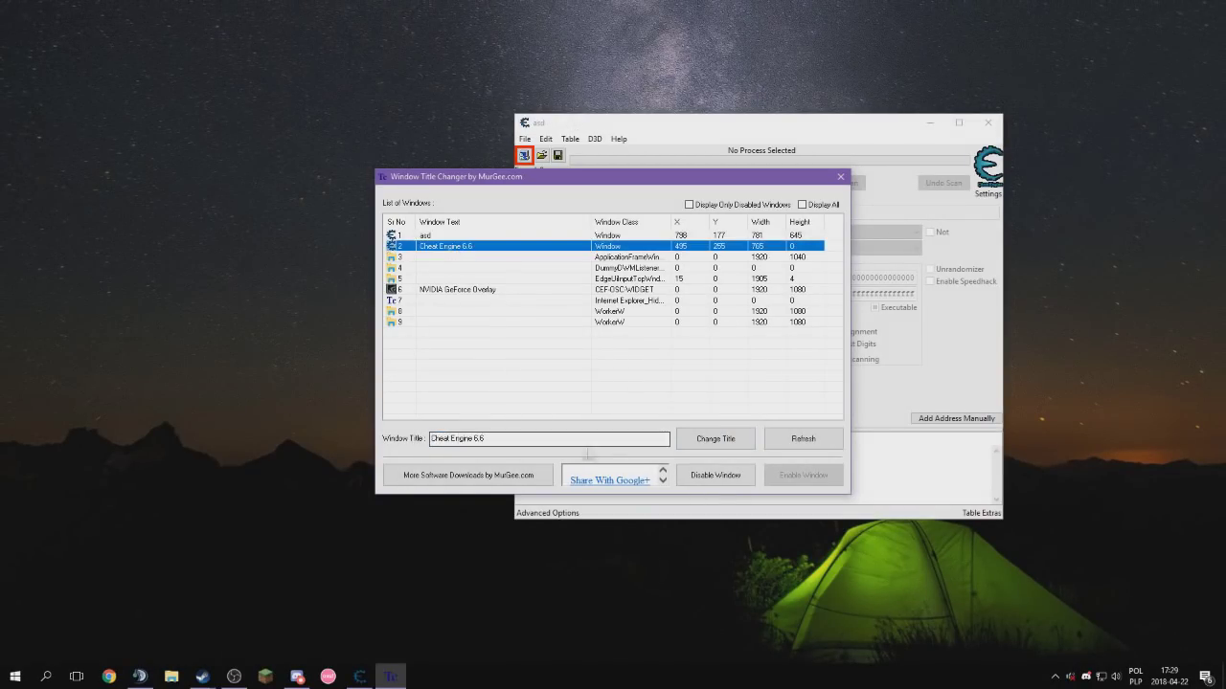
pyautogui.write('asd')
pyautogui.click(710, 448)
pyautogui.moveTo(497, 175); pyautogui.dragTo(280, 184)
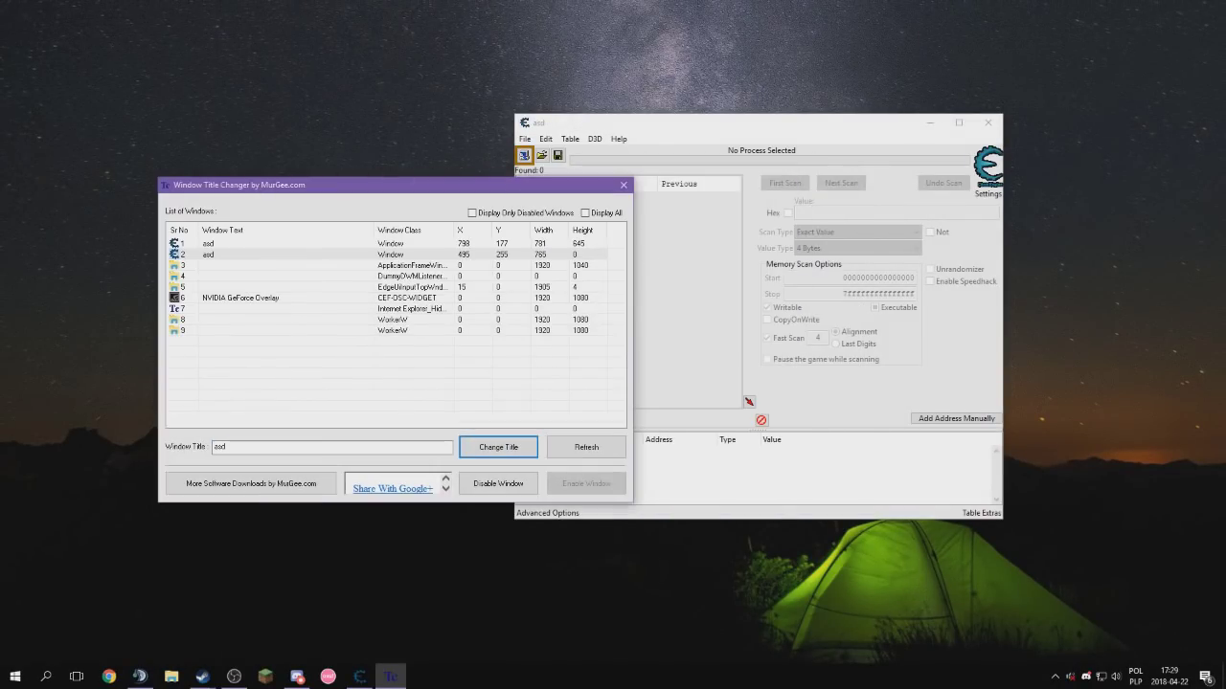
pyautogui.click(623, 186)
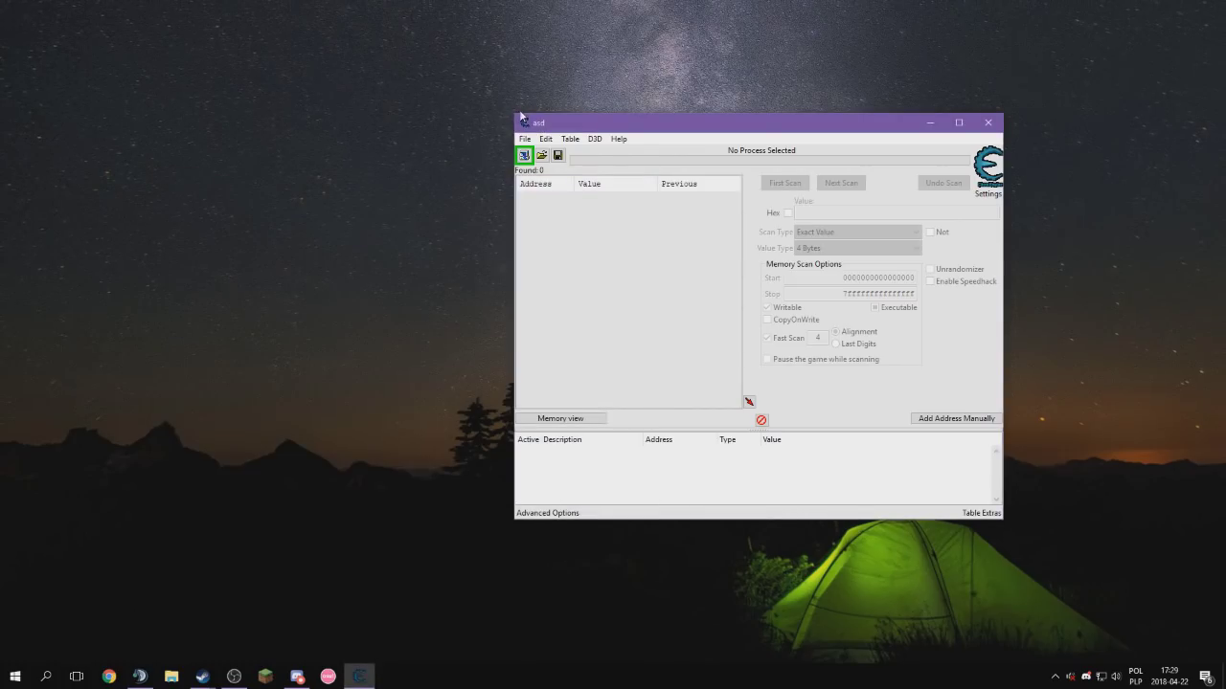
# Open Minecraft Launcher and start the blazingpack_1.8.8 profile
pyautogui.click(266, 676)
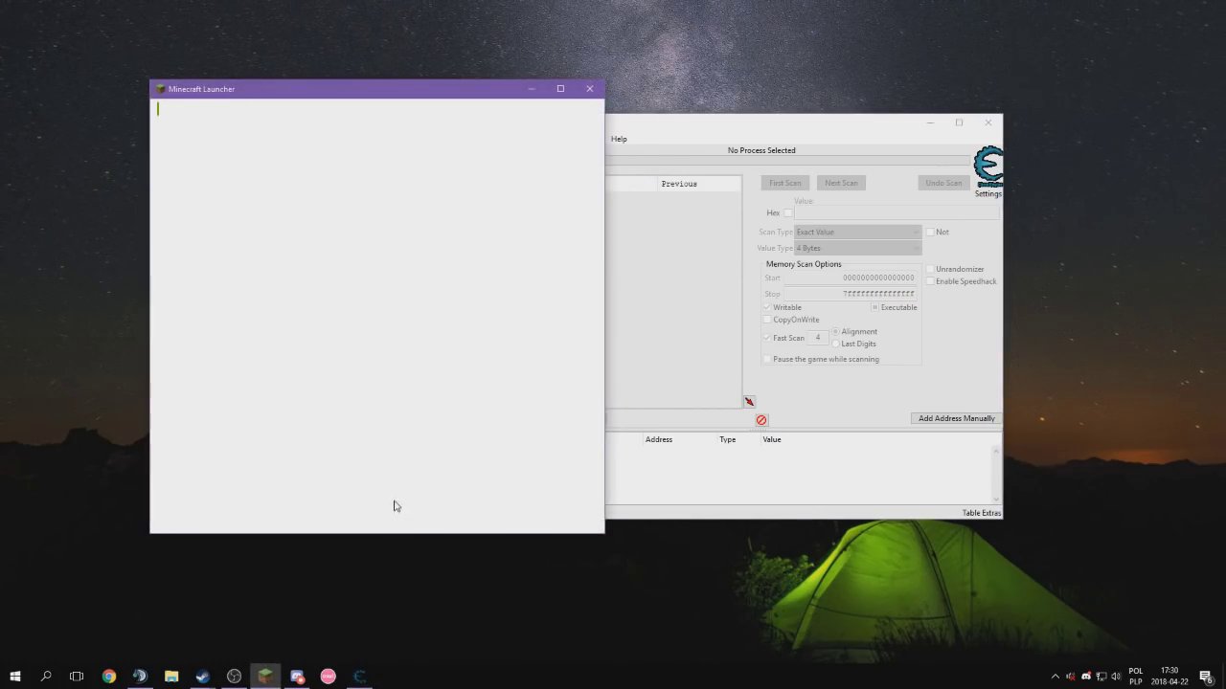
pyautogui.click(396, 505)
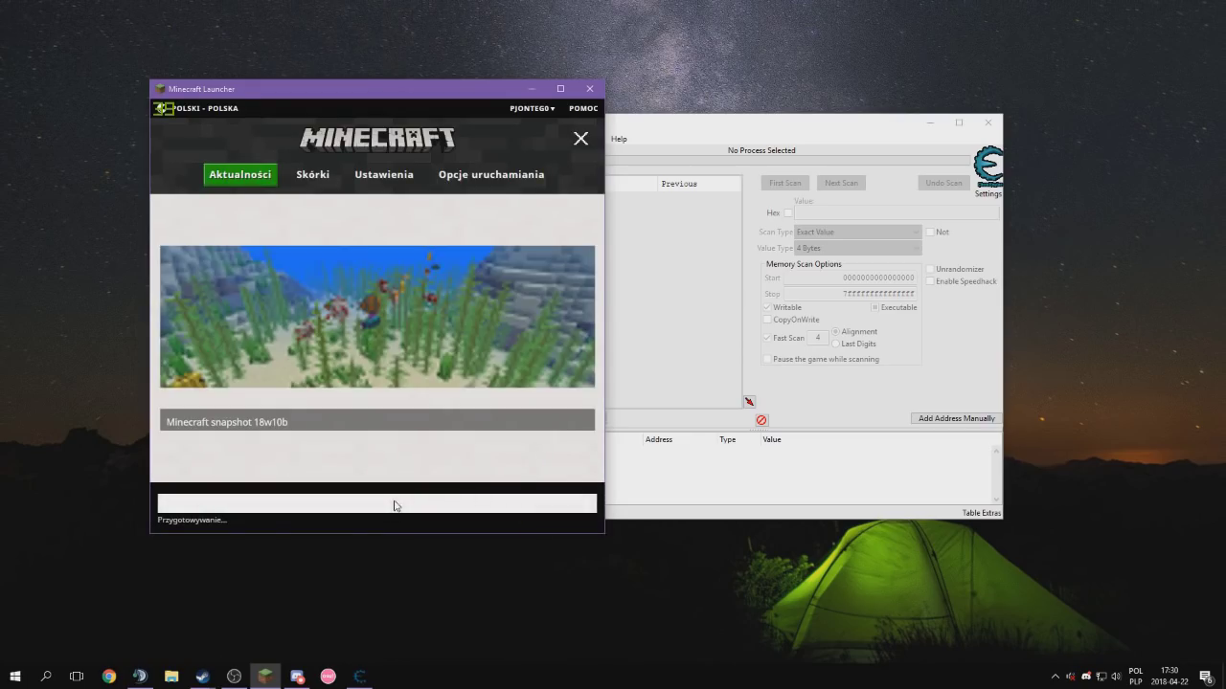
pyautogui.click(234, 676)
pyautogui.click(234, 676)
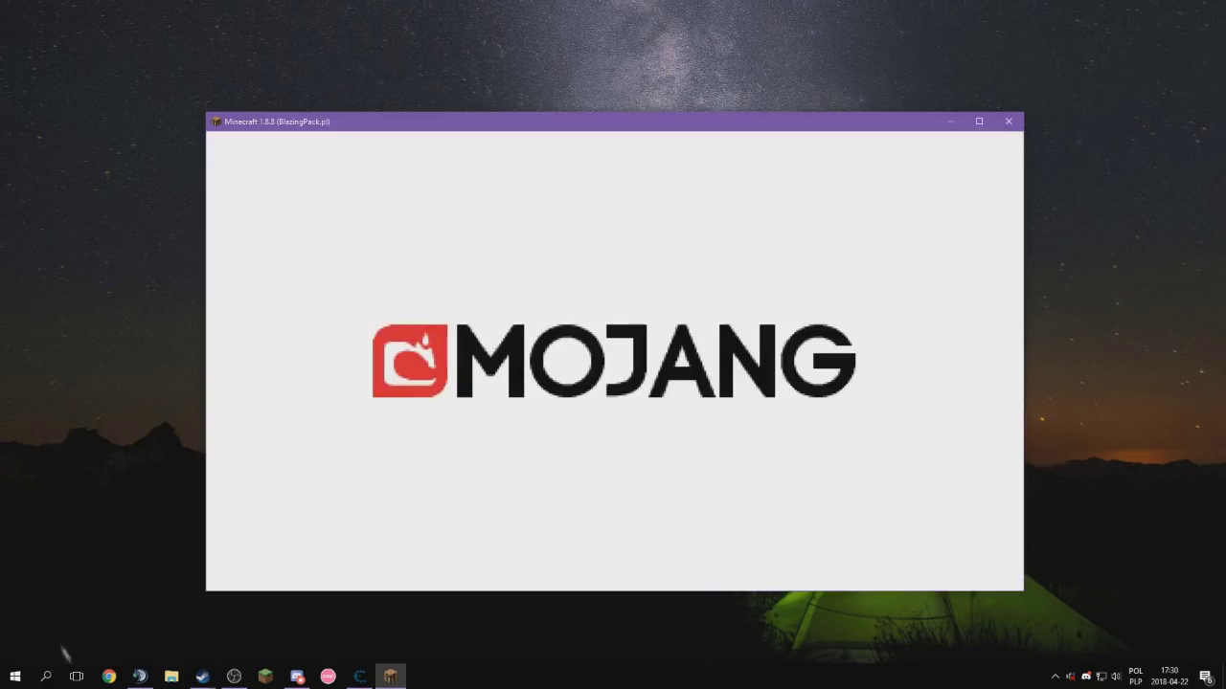
# Search Google for cheat engine in Chrome and open the official cheatengine.org website
pyautogui.click(109, 676)
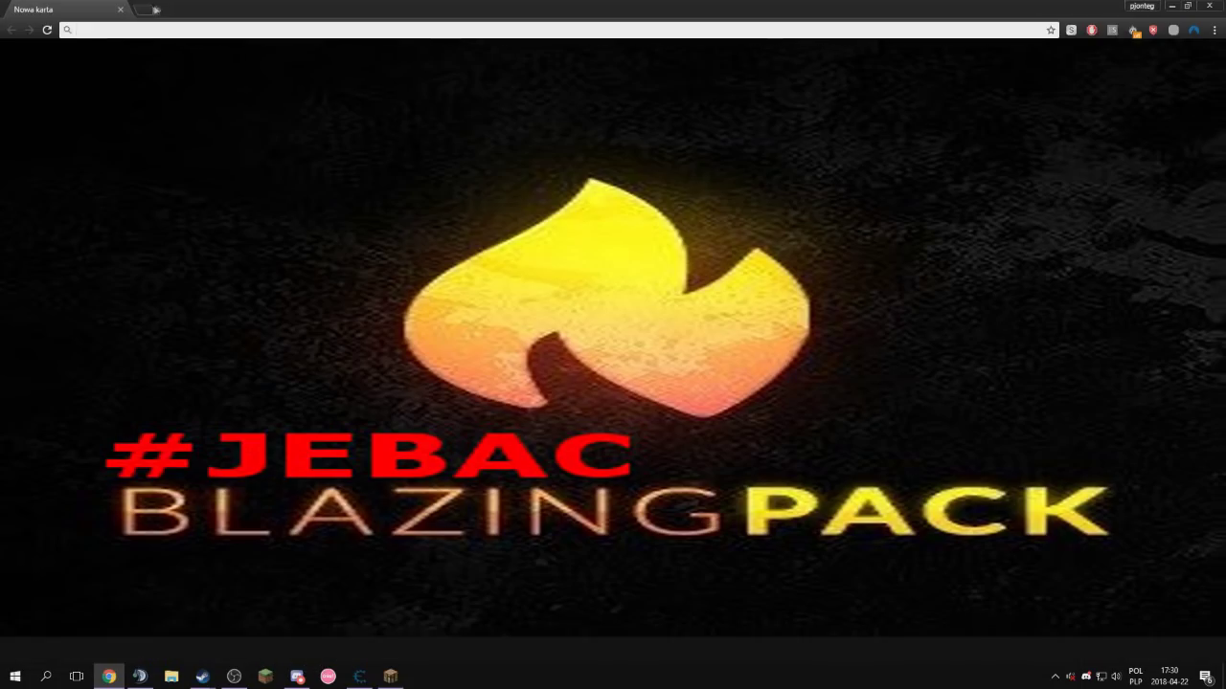
pyautogui.write('g')
pyautogui.click(388, 678)
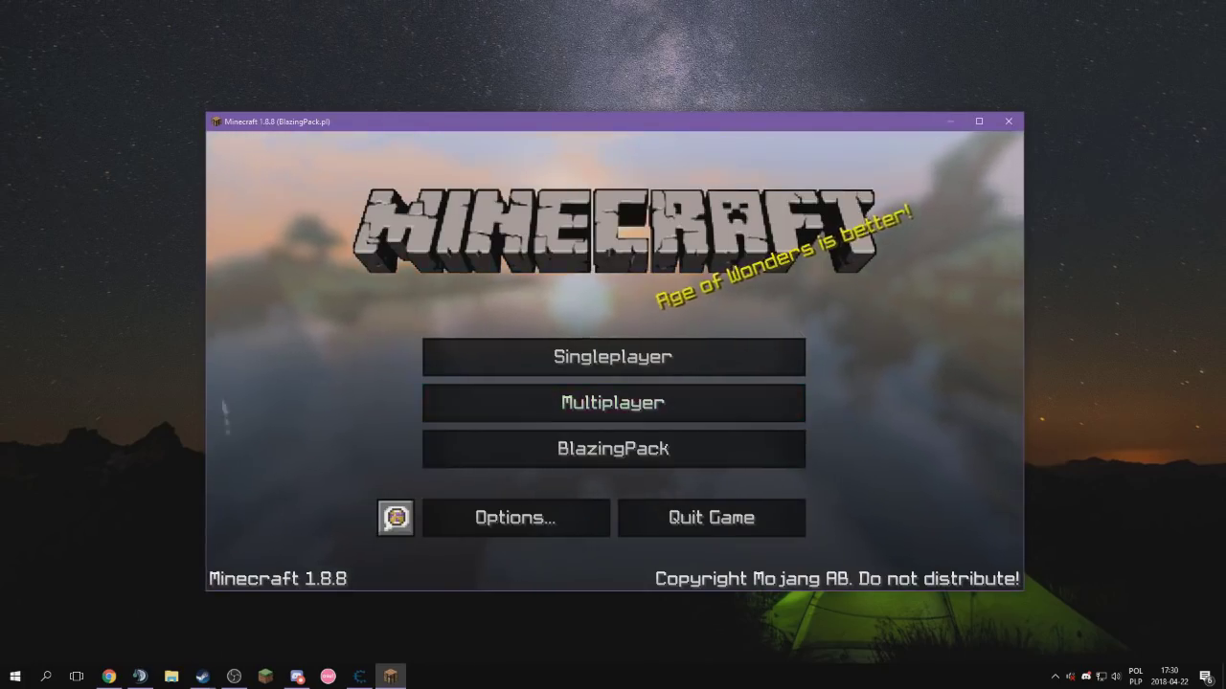
pyautogui.hotkey('alt', 'Tab')
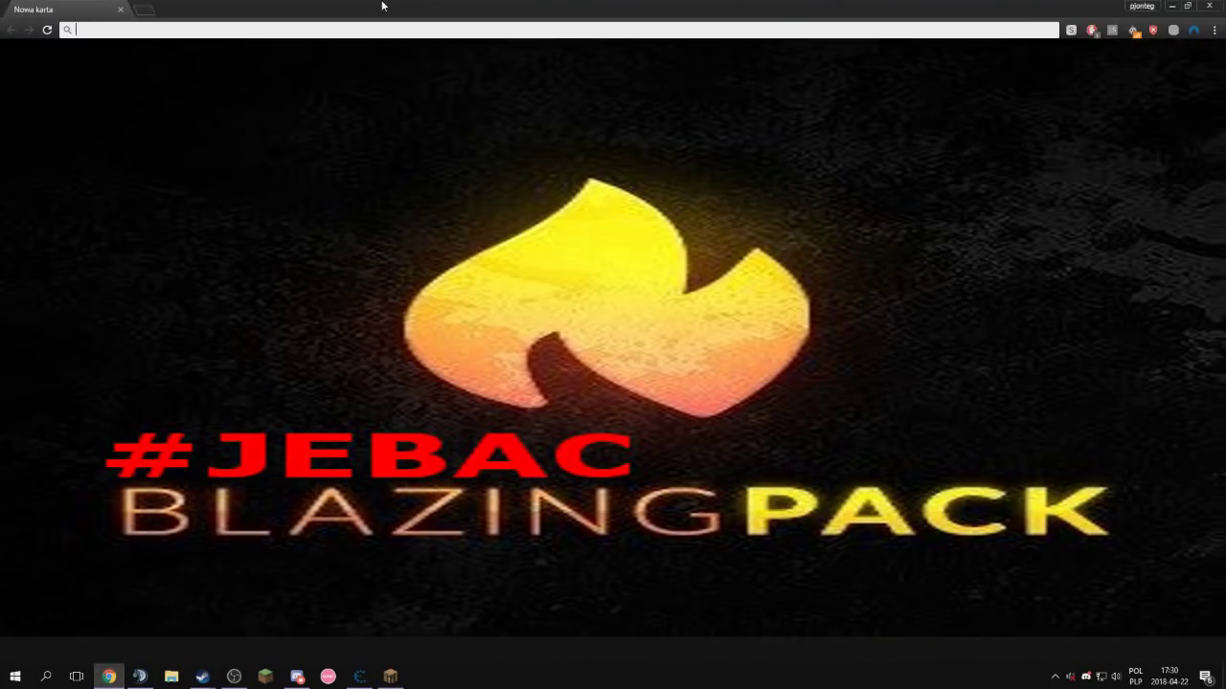
pyautogui.write('cheat engine')
pyautogui.press('Return')
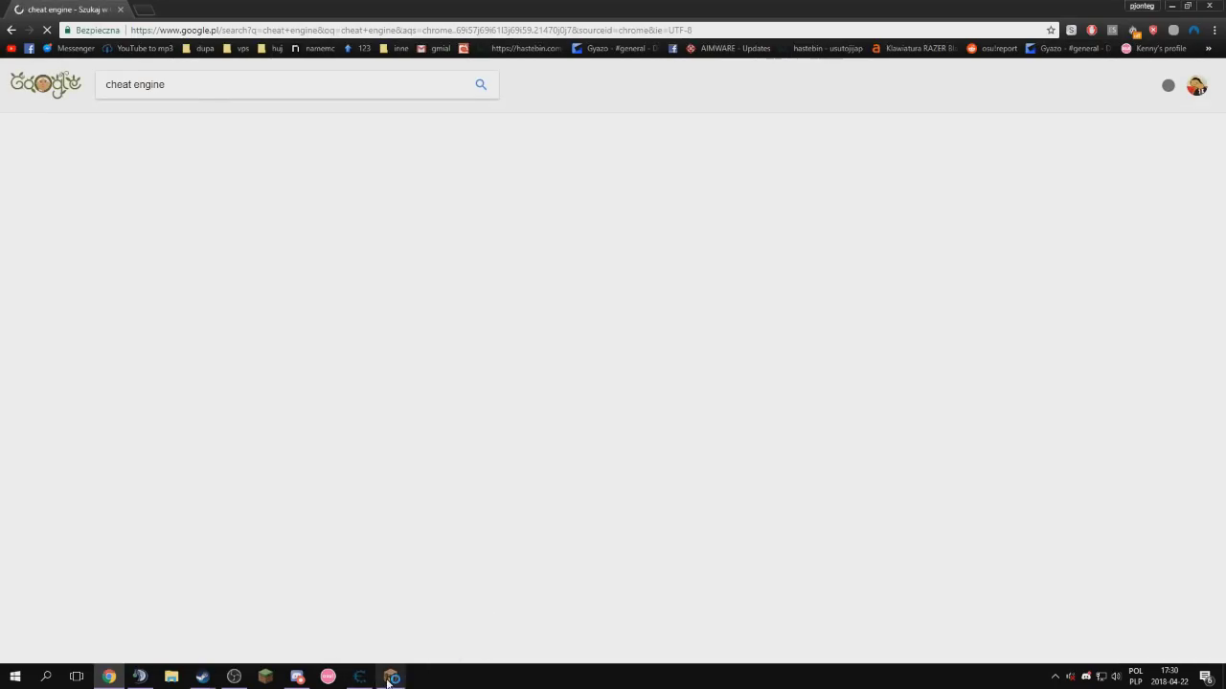
pyautogui.click(390, 677)
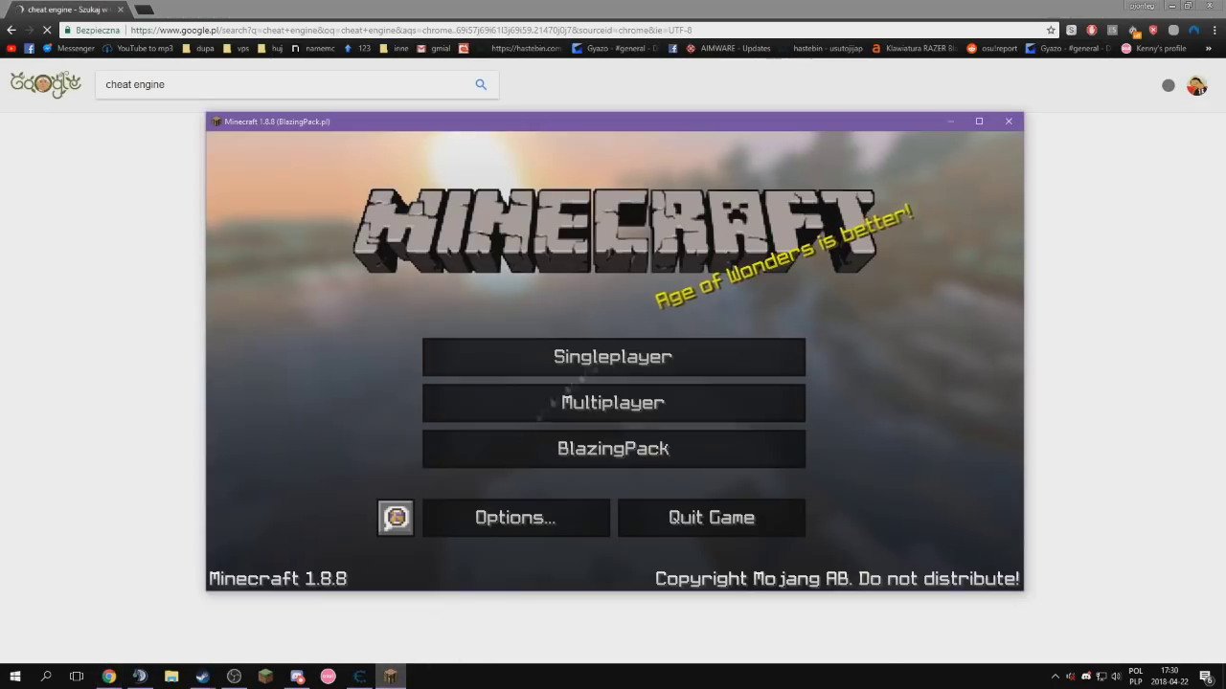
pyautogui.moveTo(388, 124); pyautogui.dragTo(594, 107)
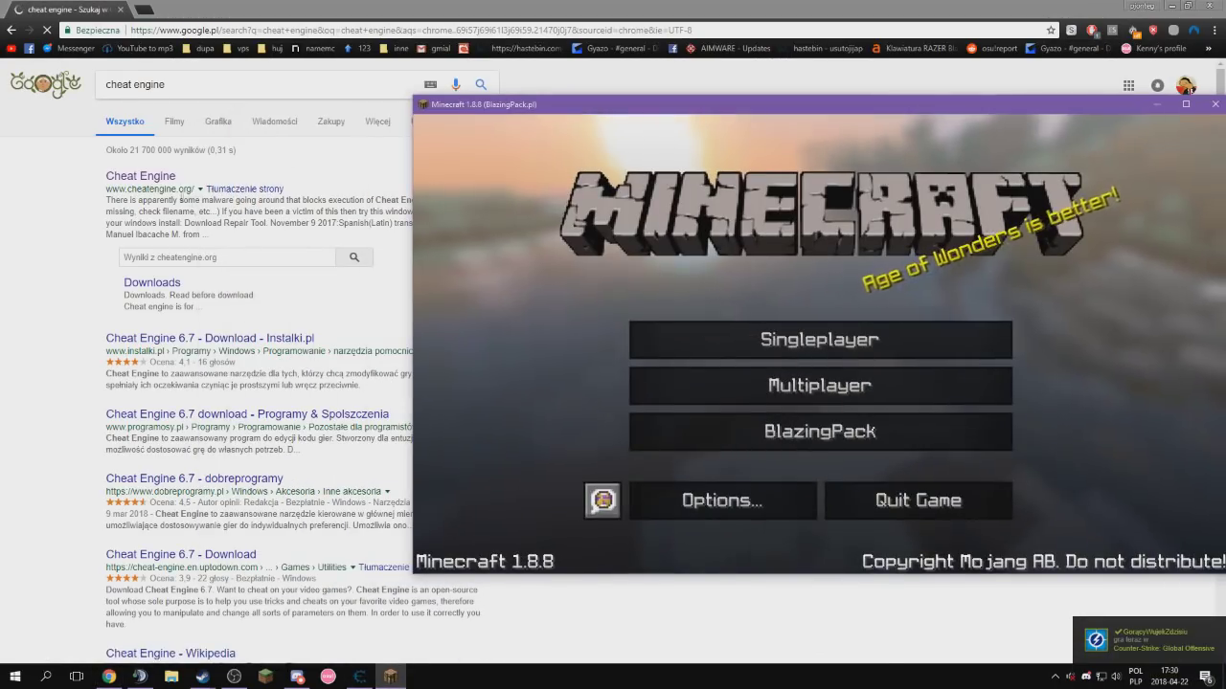
pyautogui.click(152, 178)
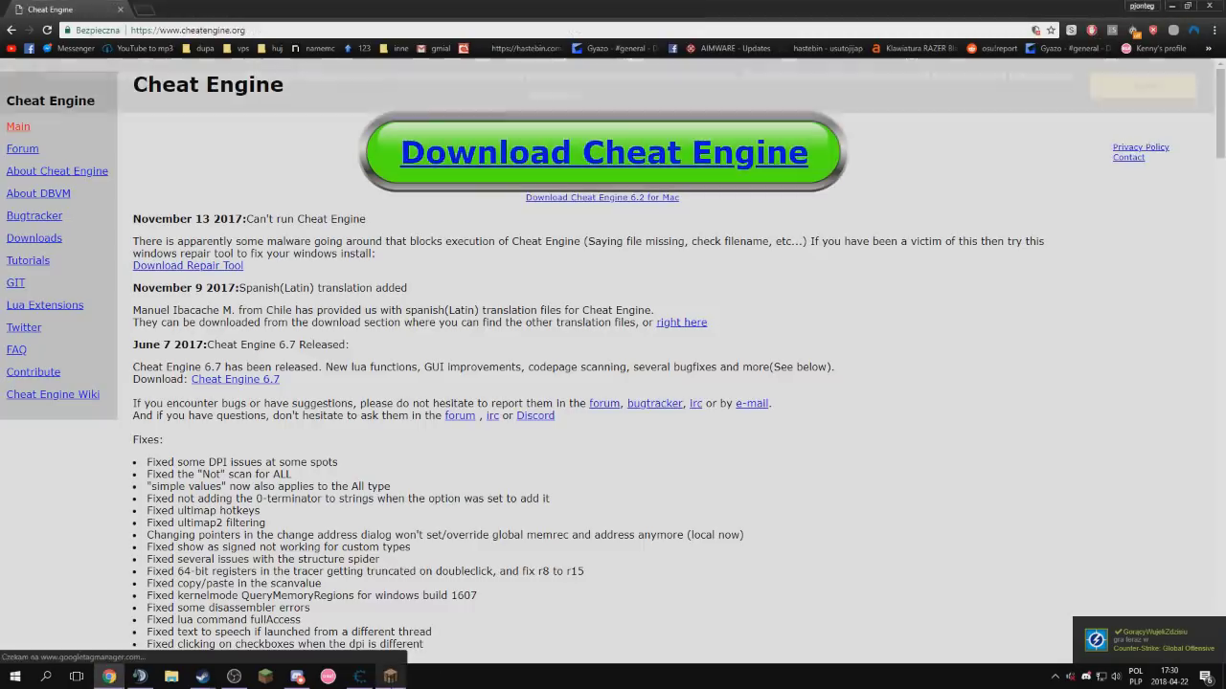
# Close the running Minecraft game and relaunch the blazingpack_1.8.8 profile from Minecraft Launcher
pyautogui.click(391, 678)
pyautogui.click(1212, 104)
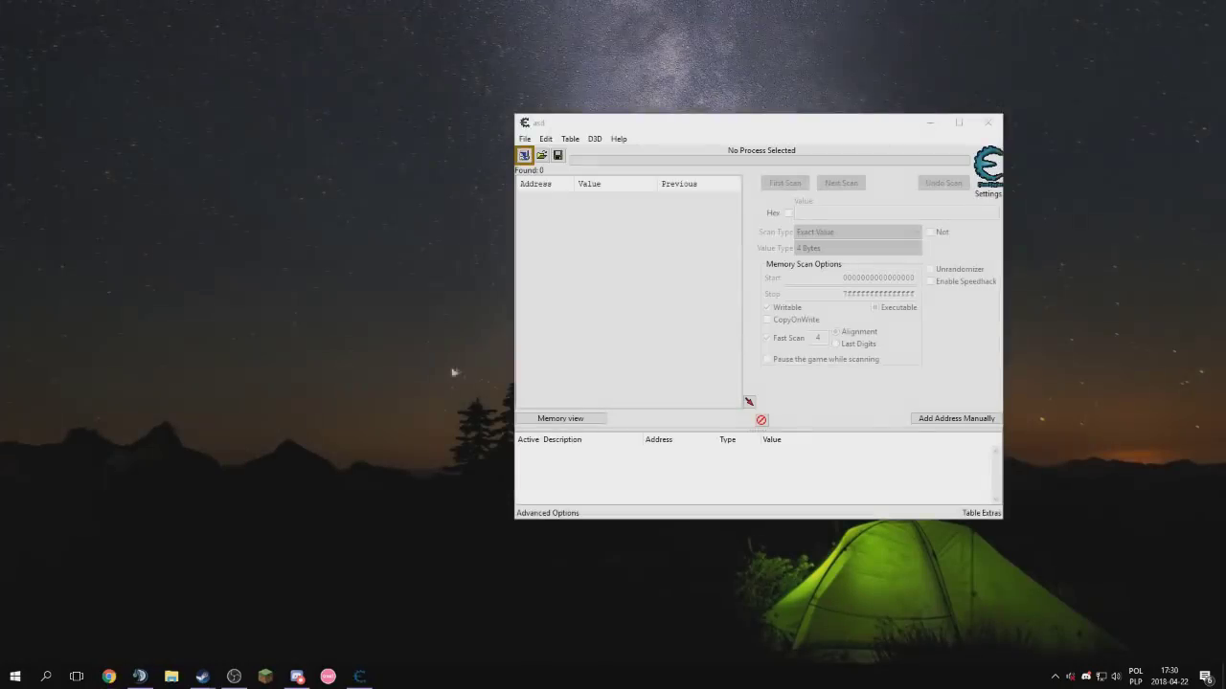
pyautogui.moveTo(673, 125); pyautogui.dragTo(428, 131)
pyautogui.click(267, 678)
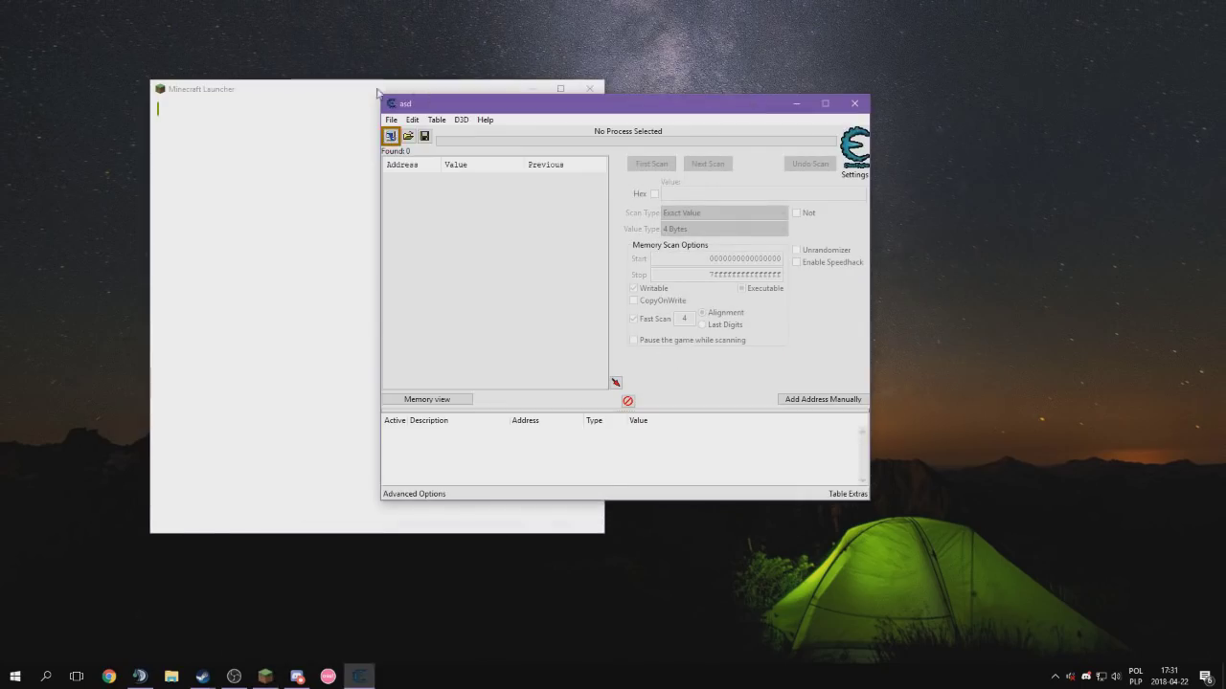
pyautogui.click(354, 90)
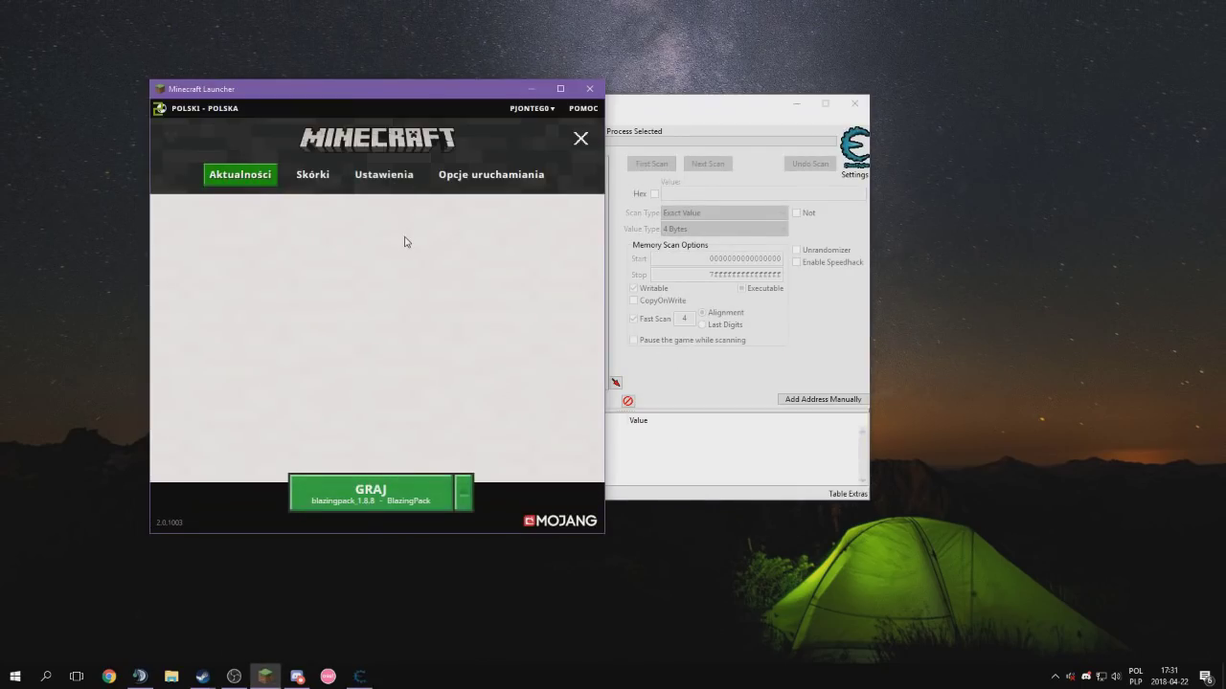
pyautogui.click(406, 494)
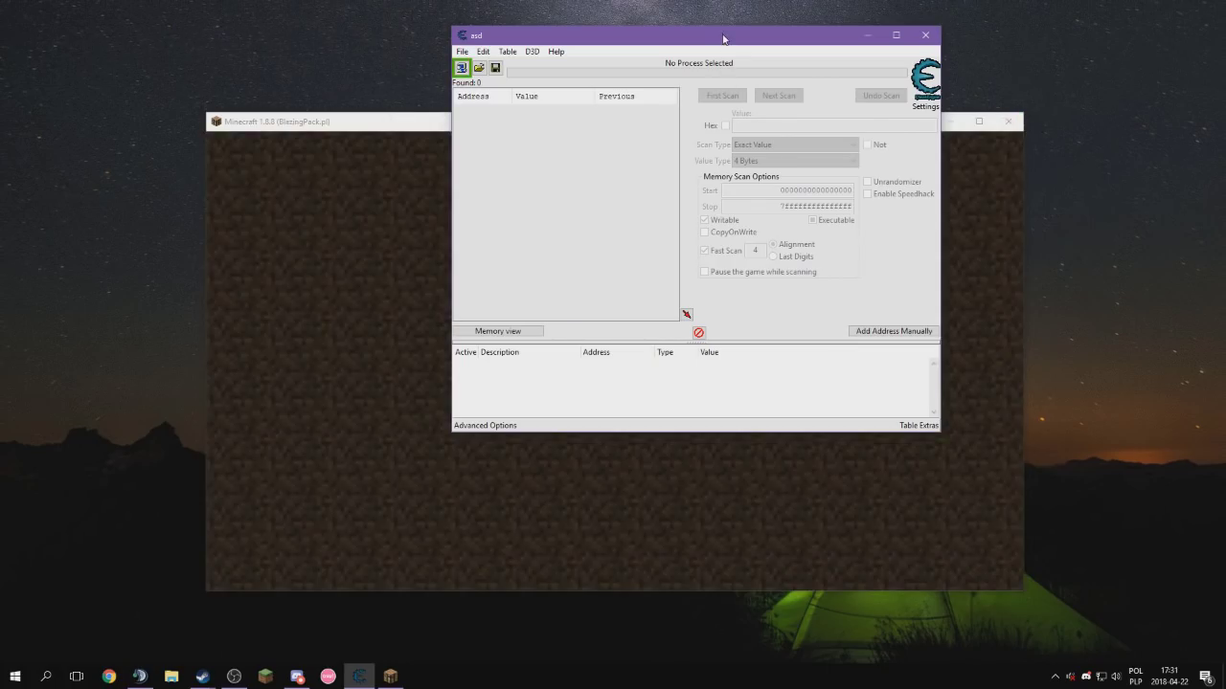
# Position the asd window over the Minecraft title screen and enlarge its width and height
pyautogui.click(293, 332)
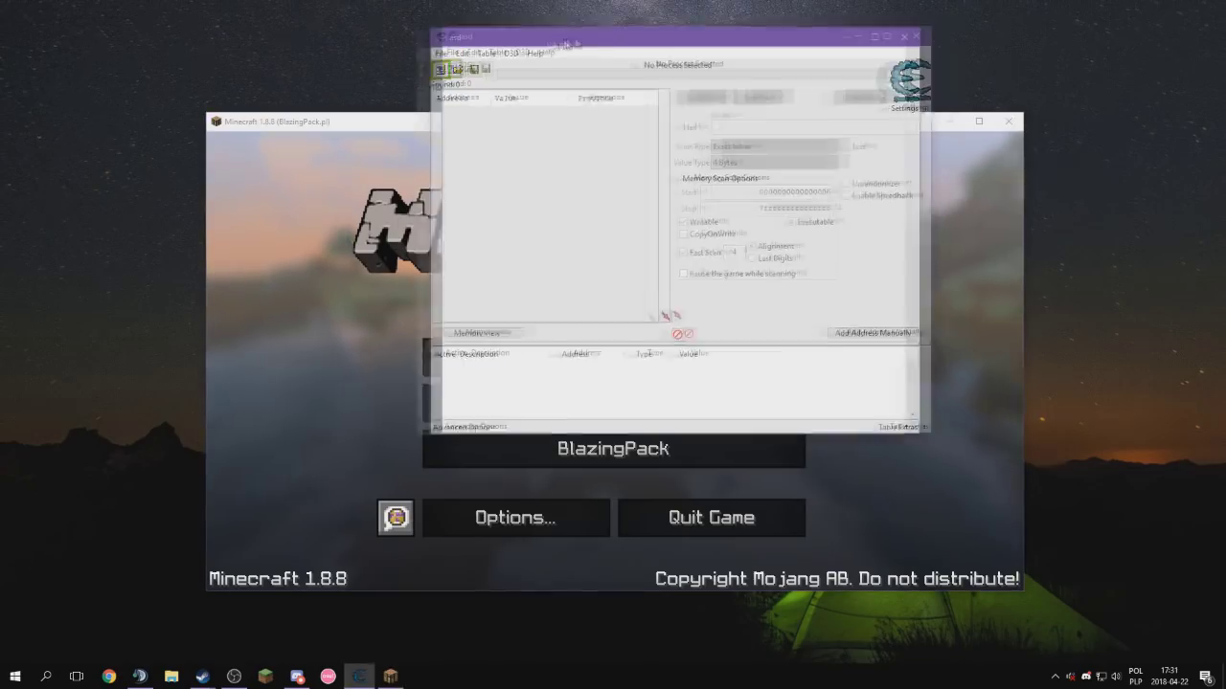
pyautogui.moveTo(537, 42); pyautogui.dragTo(456, 51)
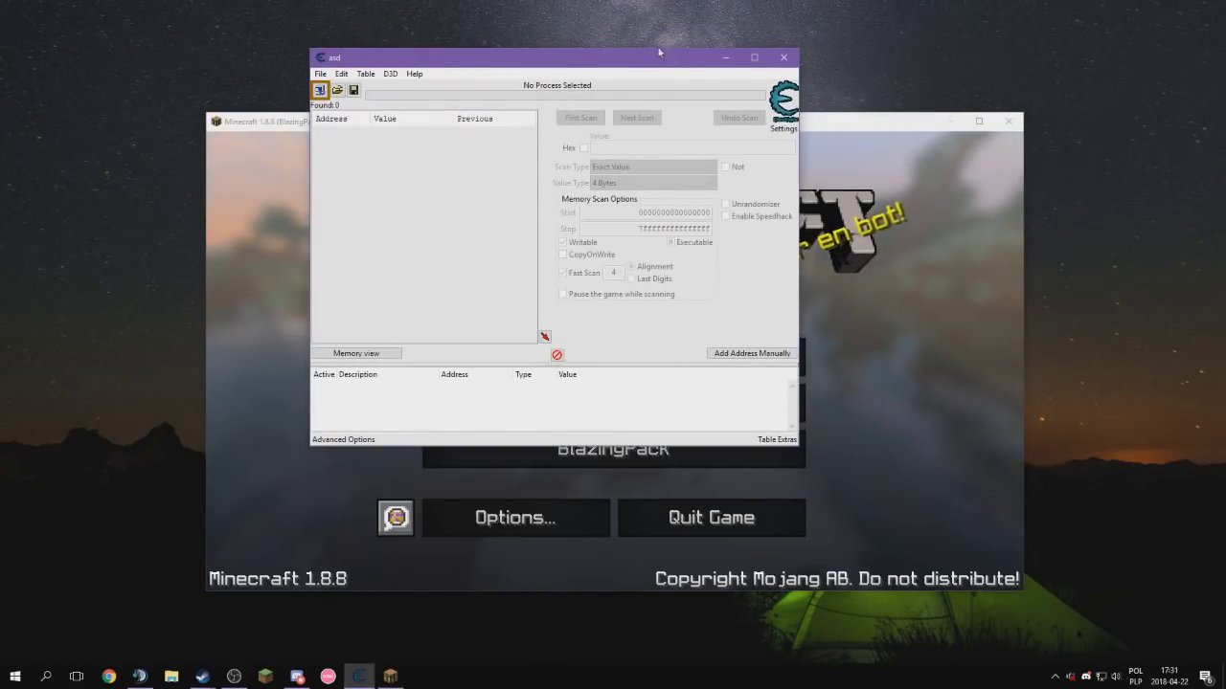
pyautogui.moveTo(799, 134); pyautogui.dragTo(831, 162)
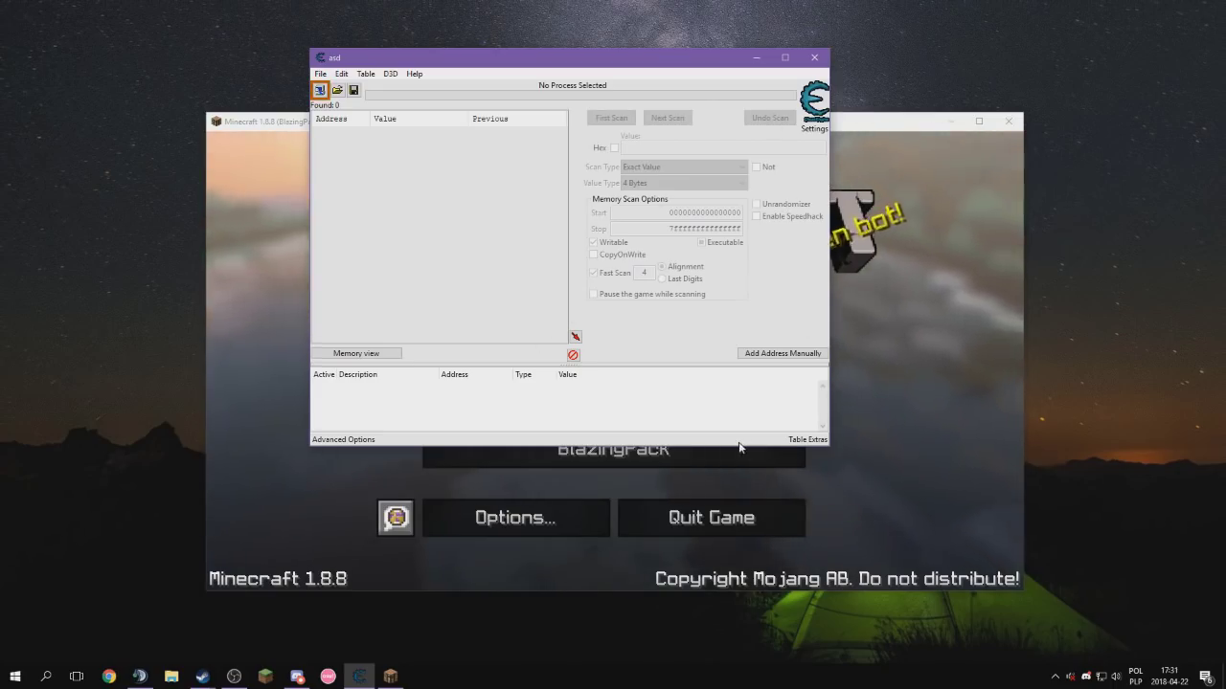
pyautogui.moveTo(746, 450); pyautogui.dragTo(684, 322)
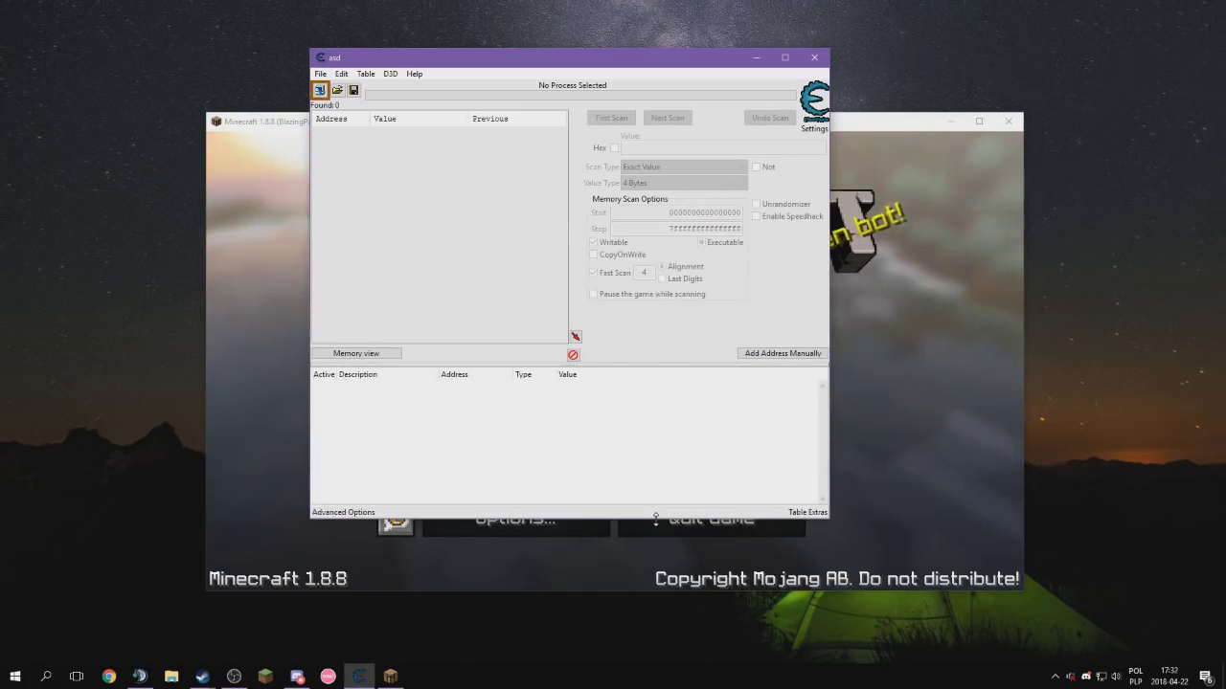
# Display the system clock and calendar to show the current time and date
pyautogui.click(1166, 675)
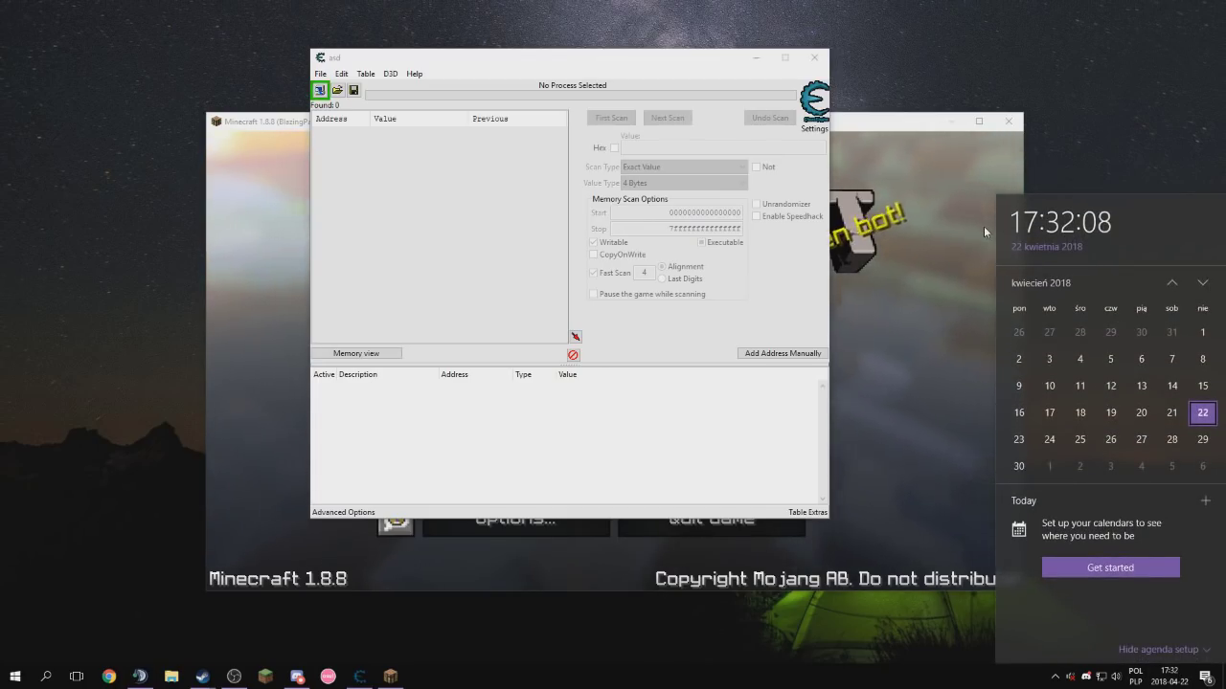
# Dismiss the calendar, move the asd window up so its upper part clears the Minecraft window, and bring Minecraft to the front
pyautogui.click(839, 243)
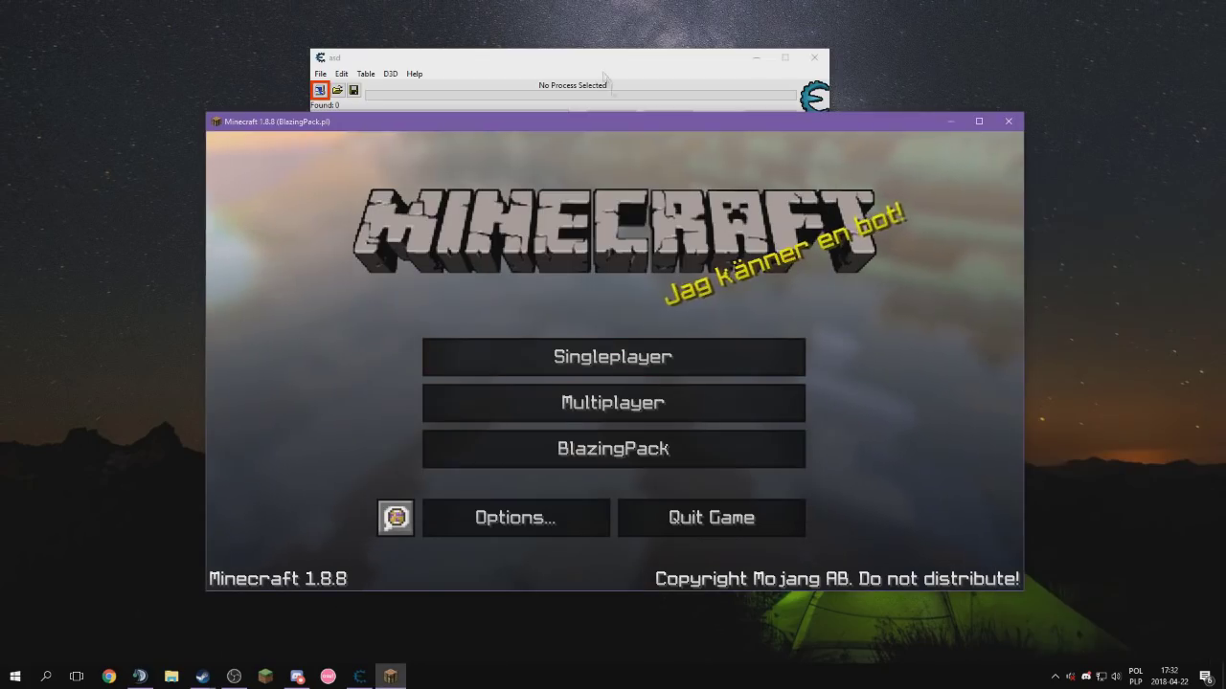
pyautogui.click(395, 63)
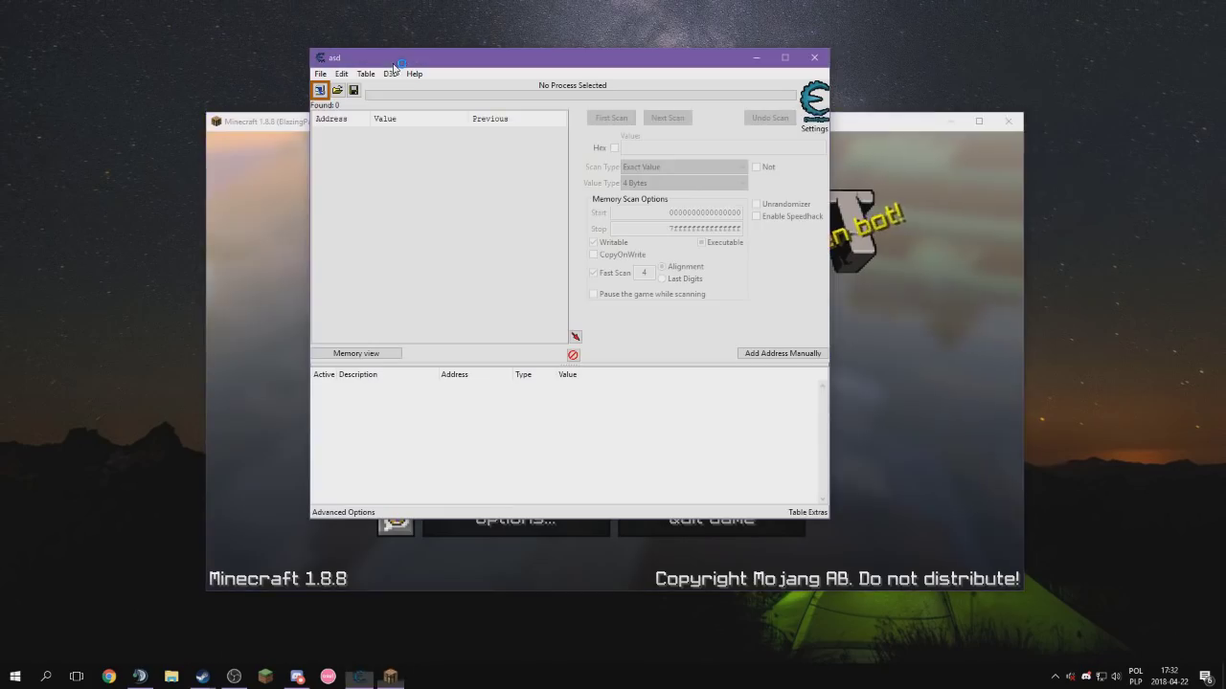
pyautogui.click(259, 196)
pyautogui.moveTo(464, 58); pyautogui.dragTo(420, 43)
pyautogui.click(843, 352)
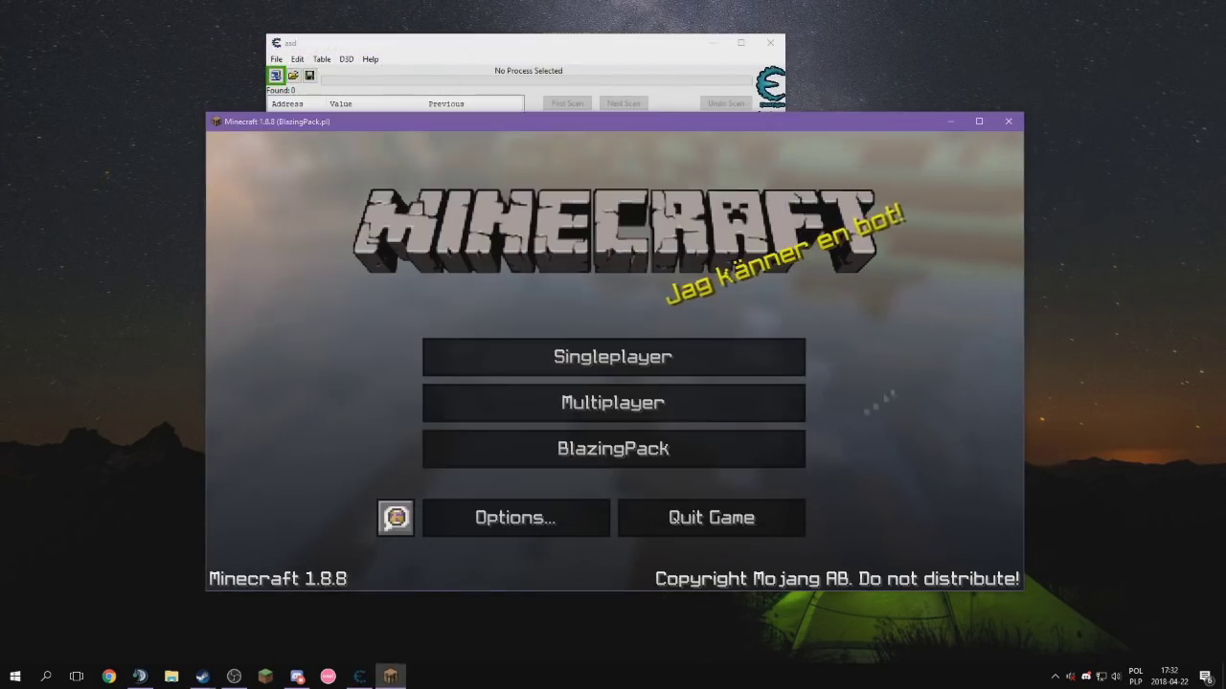
# Join the OnlyPVP server from Minecraft's multiplayer server list
pyautogui.click(619, 405)
pyautogui.scroll(-3, 575, 287)
pyautogui.click(575, 277)
pyautogui.moveTo(549, 378); pyautogui.dragTo(507, 272)
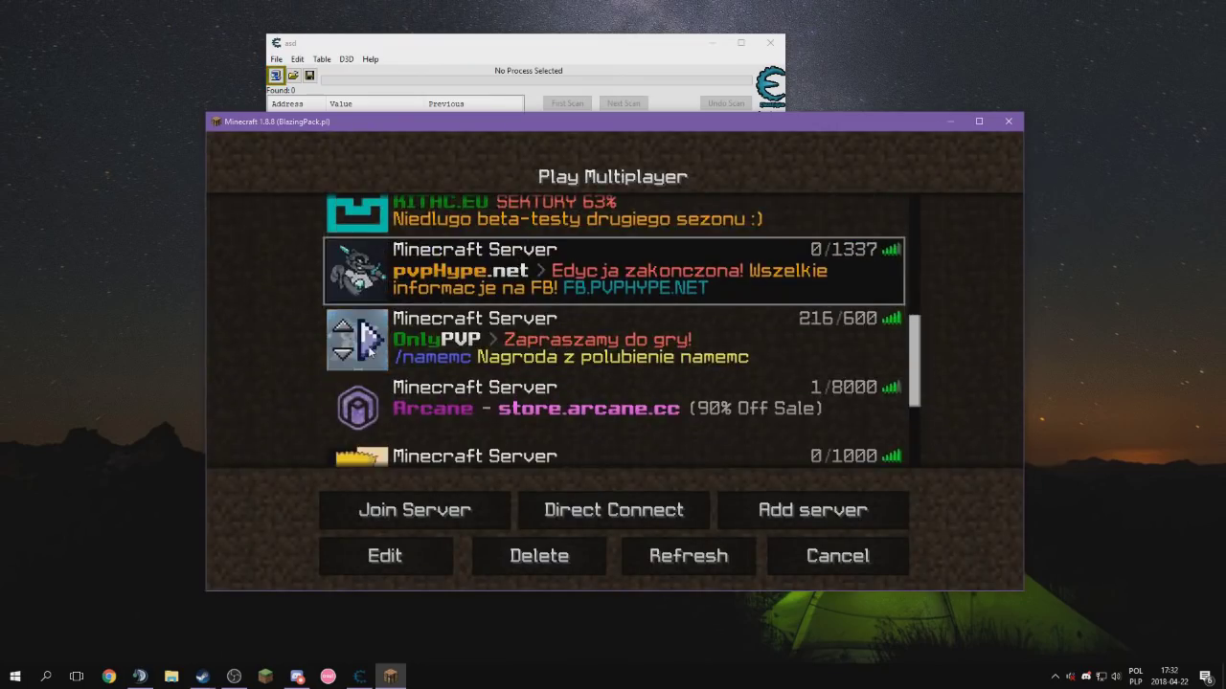
pyautogui.click(371, 351)
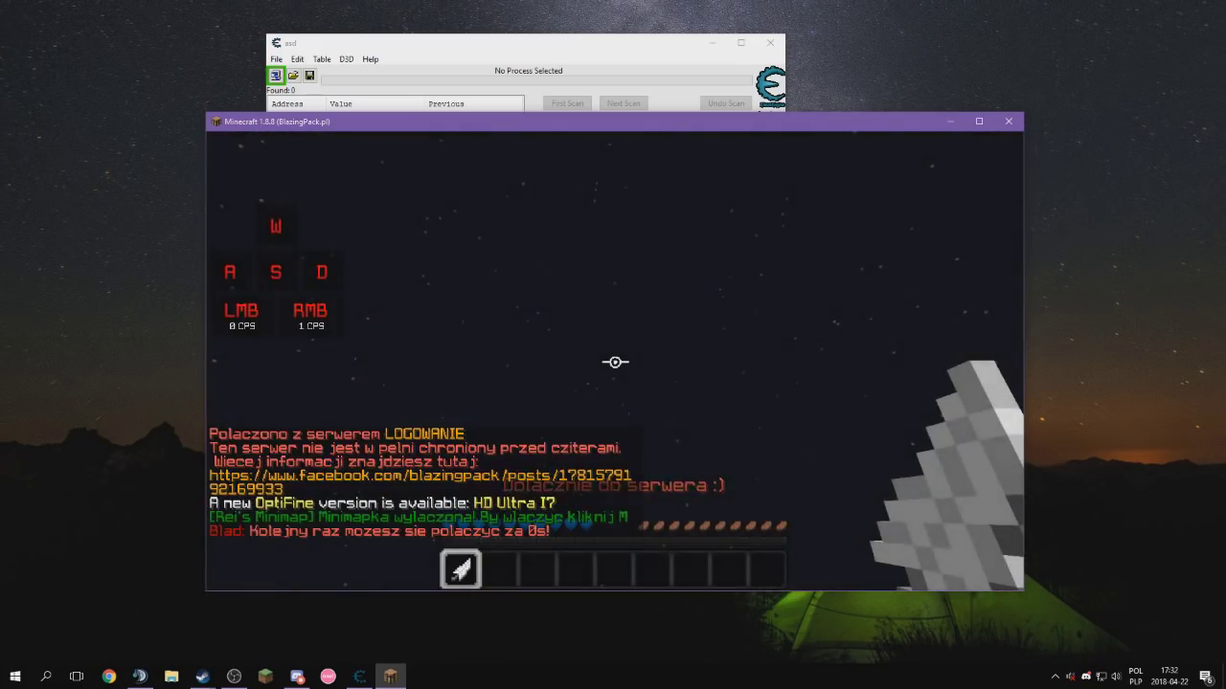
# Select the fourth hotbar slot and walk along the stone path through the OnlyPVP lobby
pyautogui.scroll(-2, 614, 361)
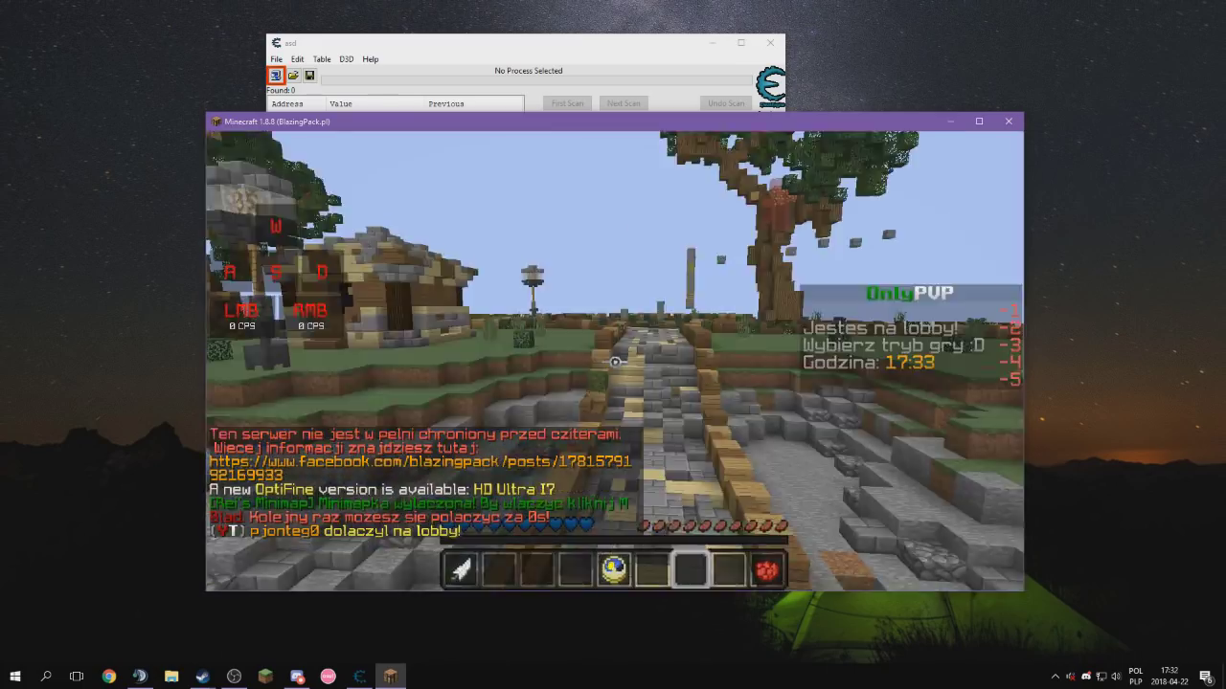
pyautogui.press('w')
pyautogui.press('4')
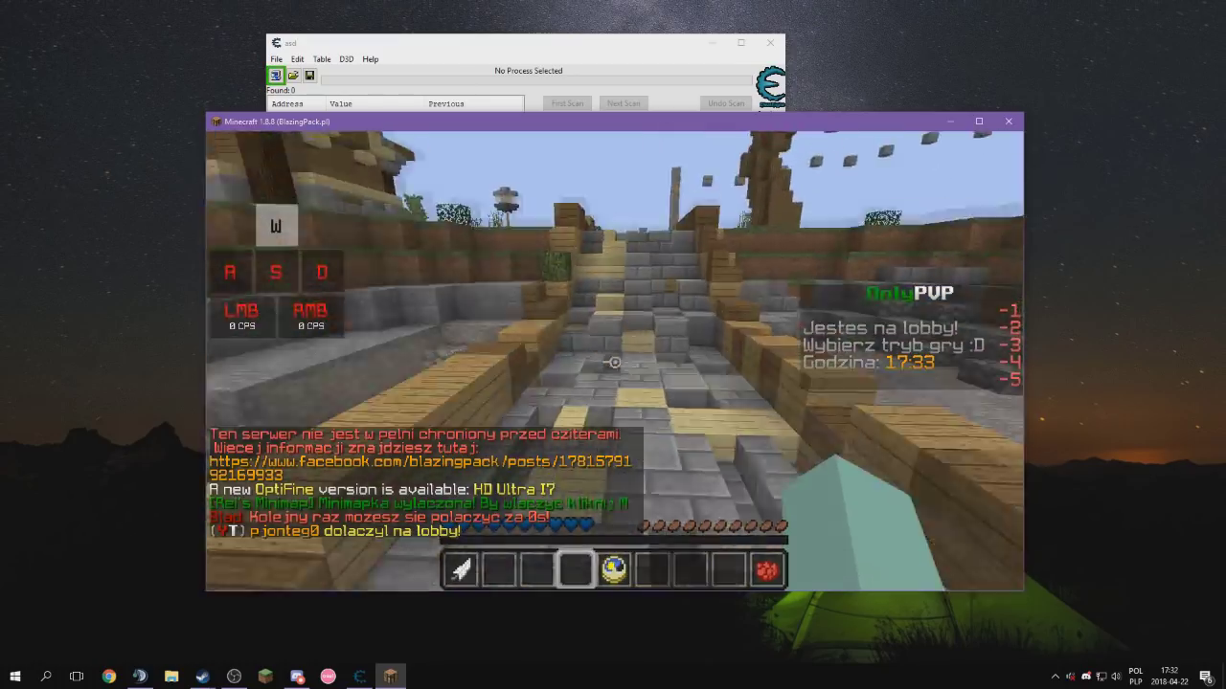
pyautogui.press('w')
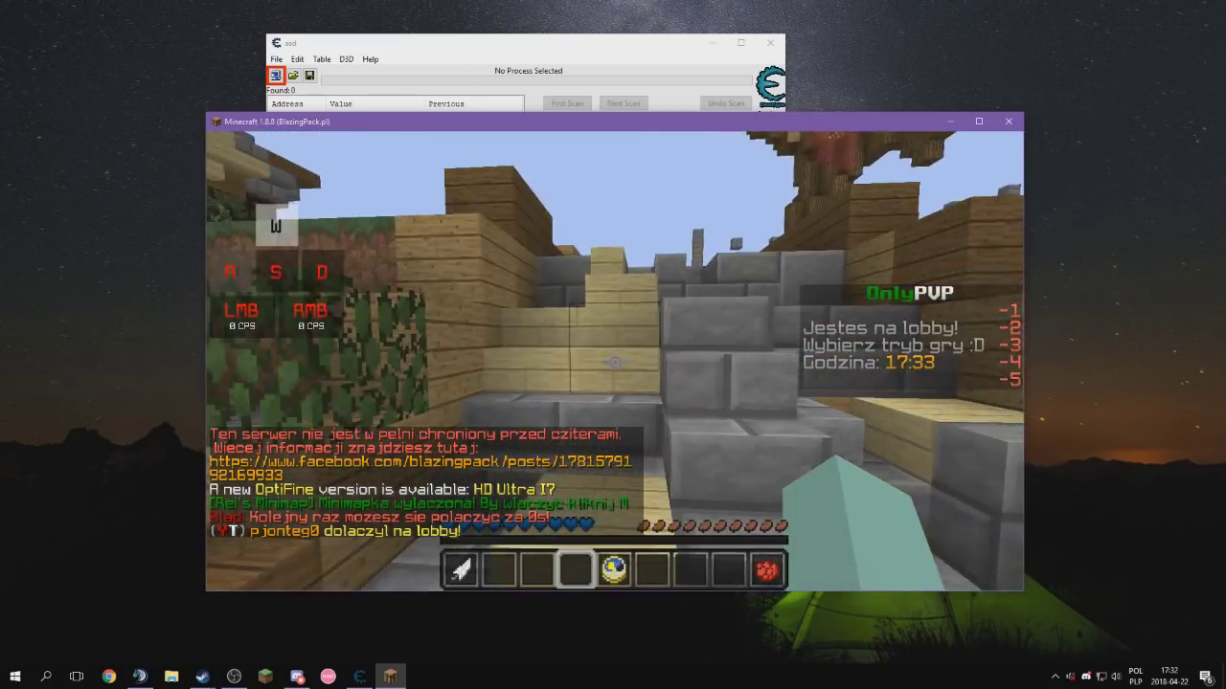
pyautogui.press('w')
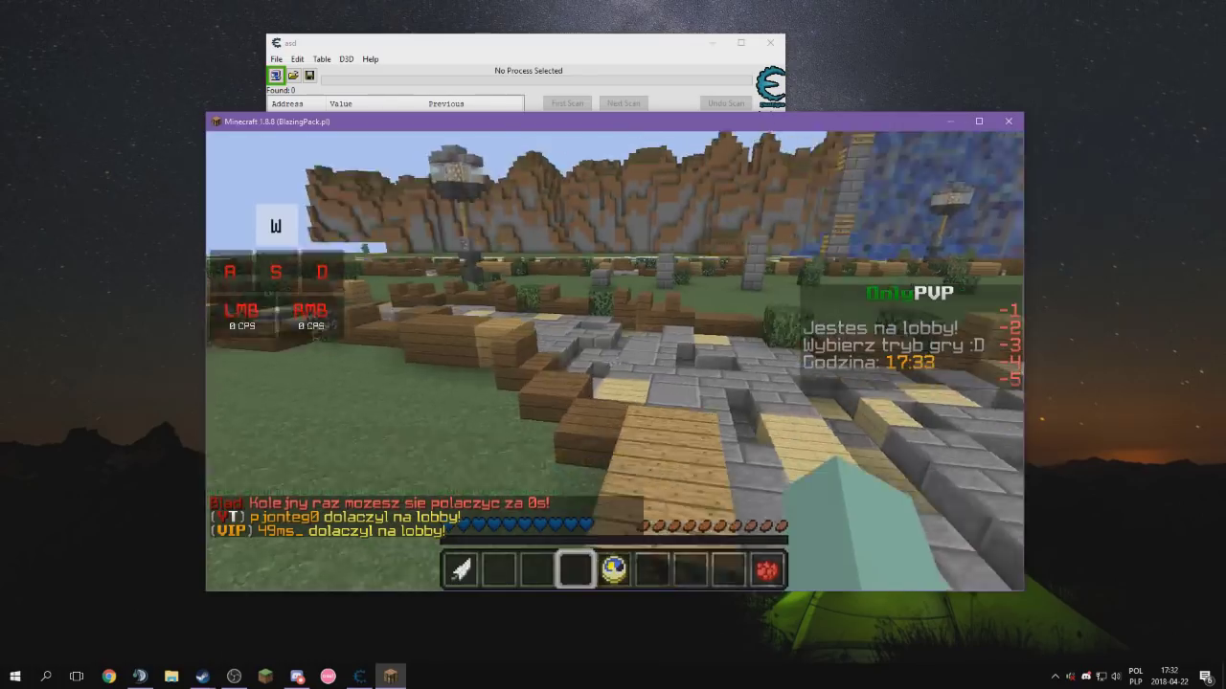
pyautogui.press('w')
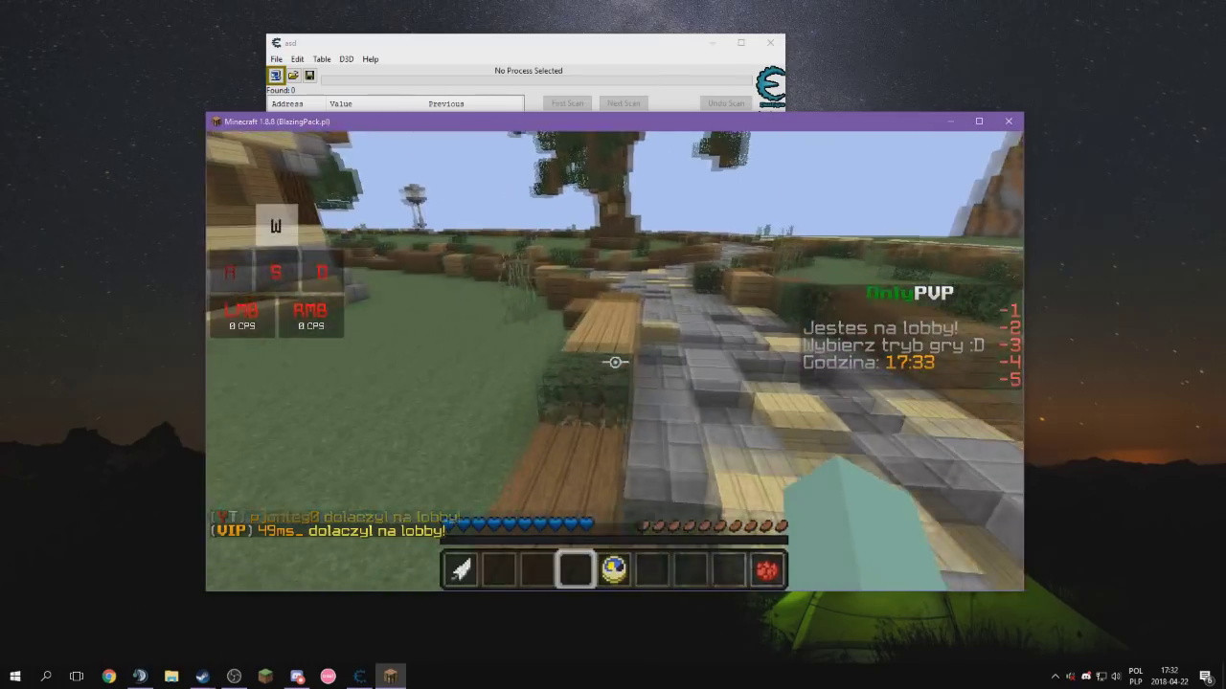
pyautogui.press('w')
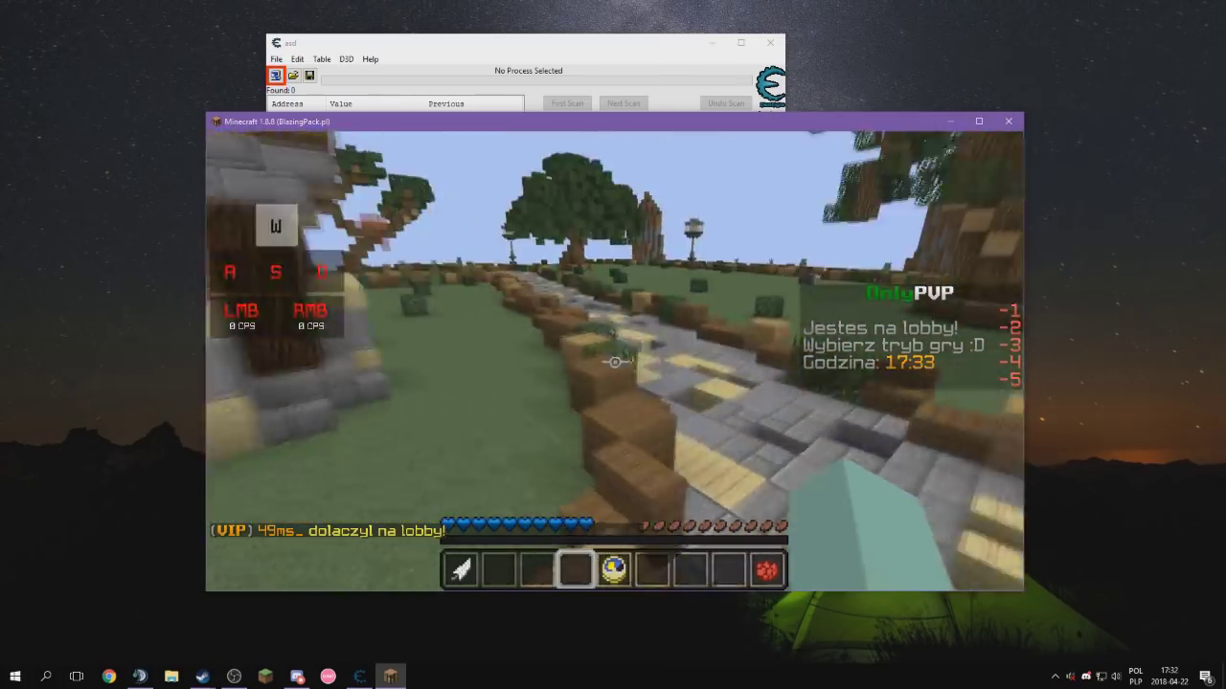
pyautogui.press('w')
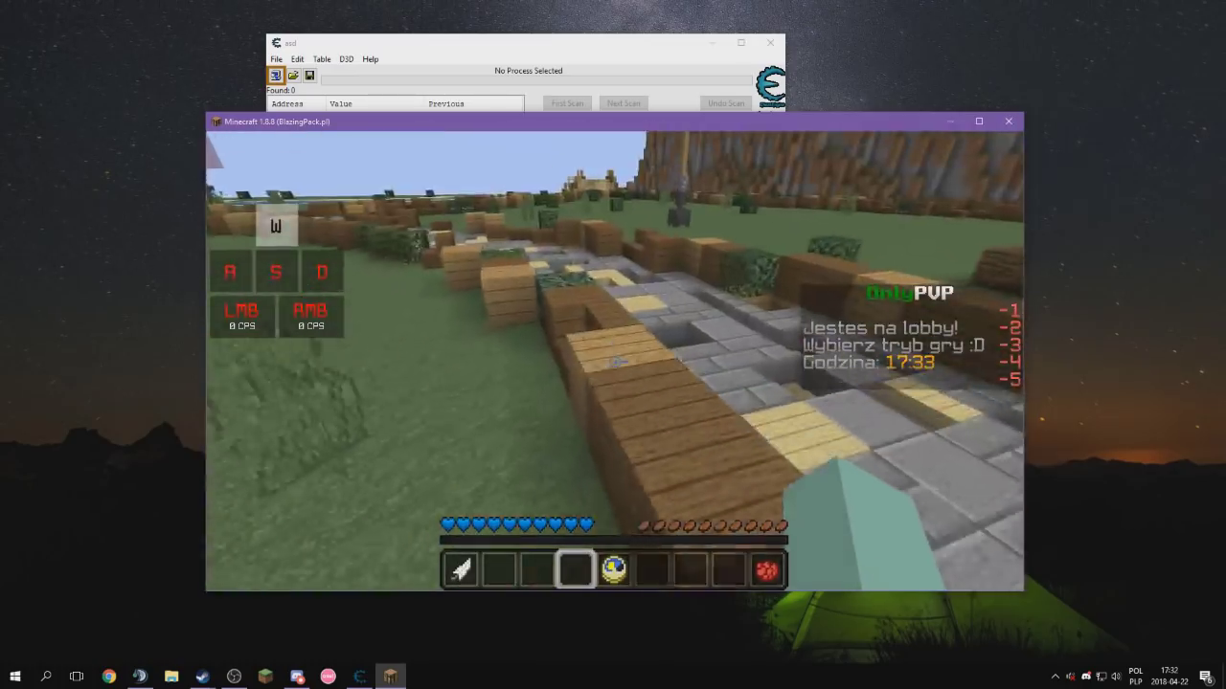
pyautogui.press('w')
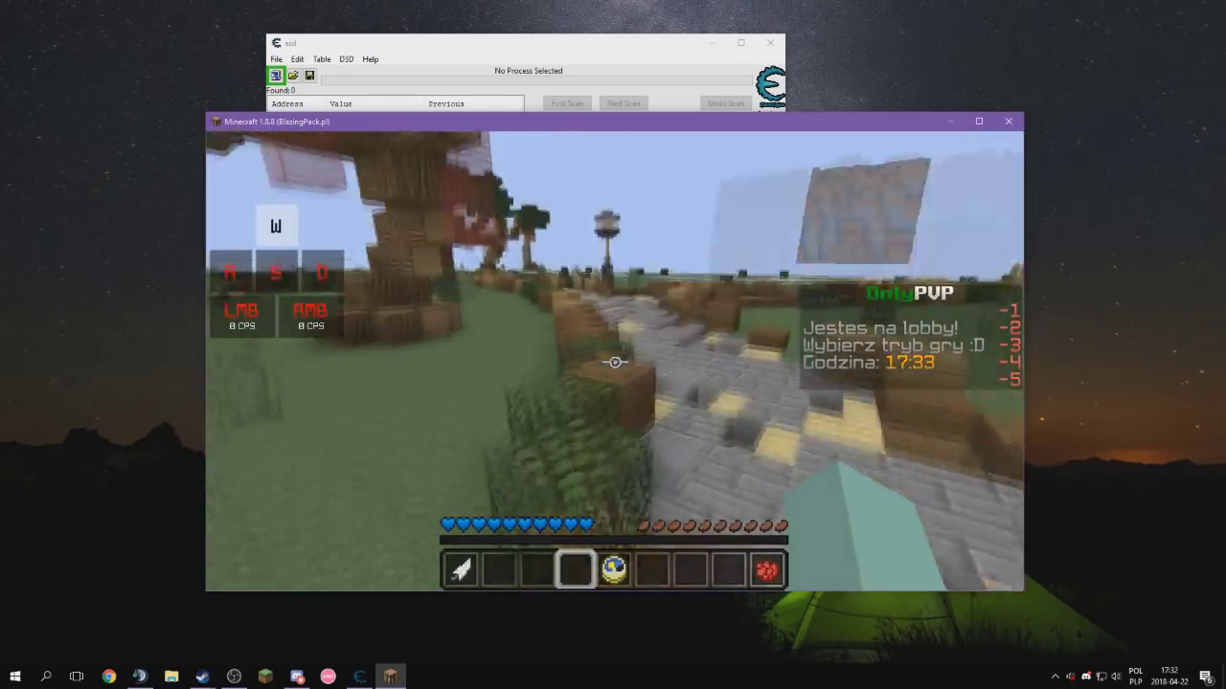
pyautogui.press('w')
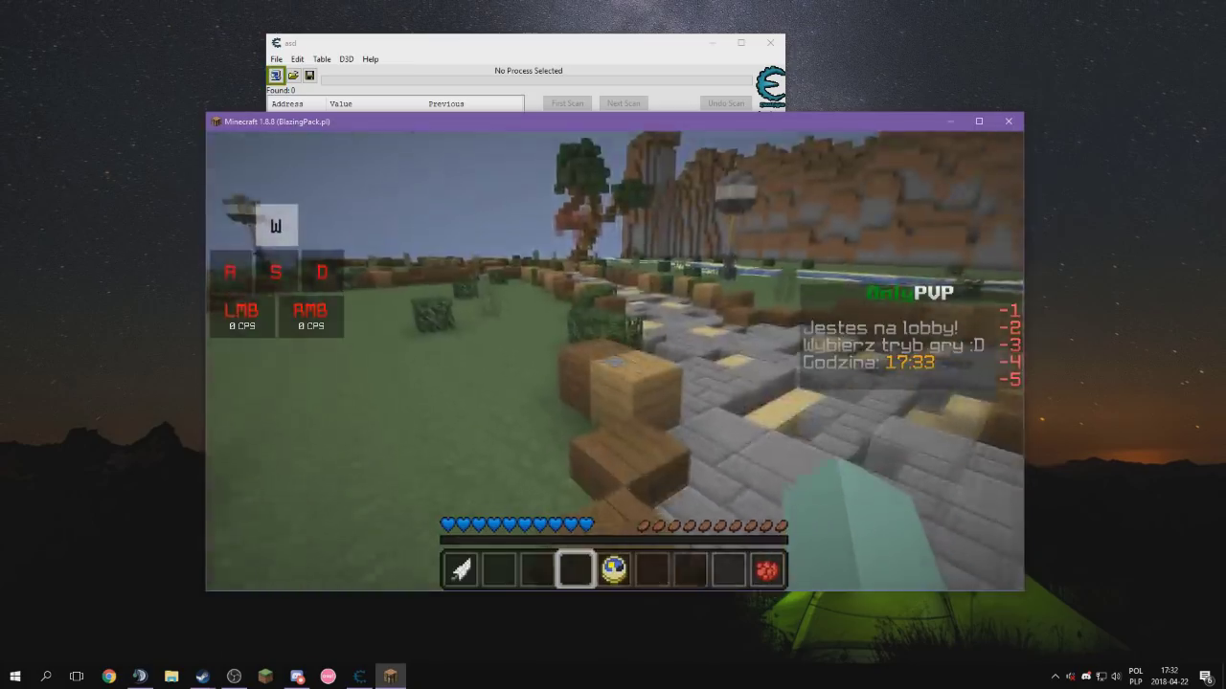
pyautogui.press('w')
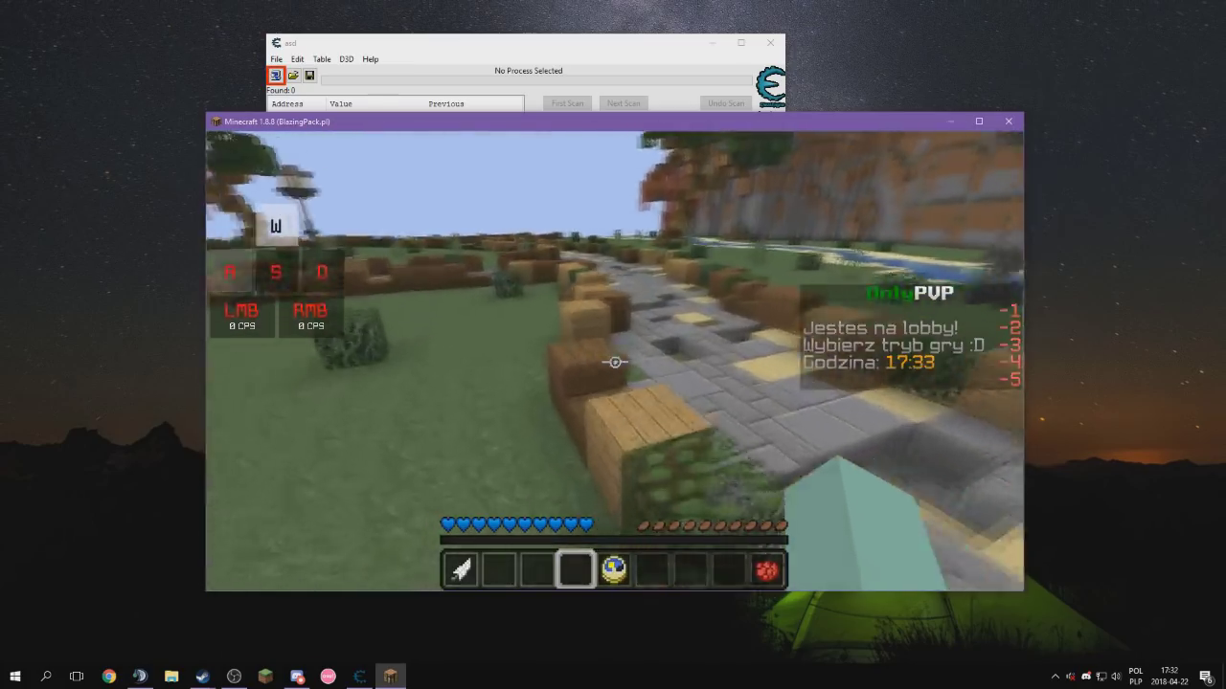
pyautogui.press('w')
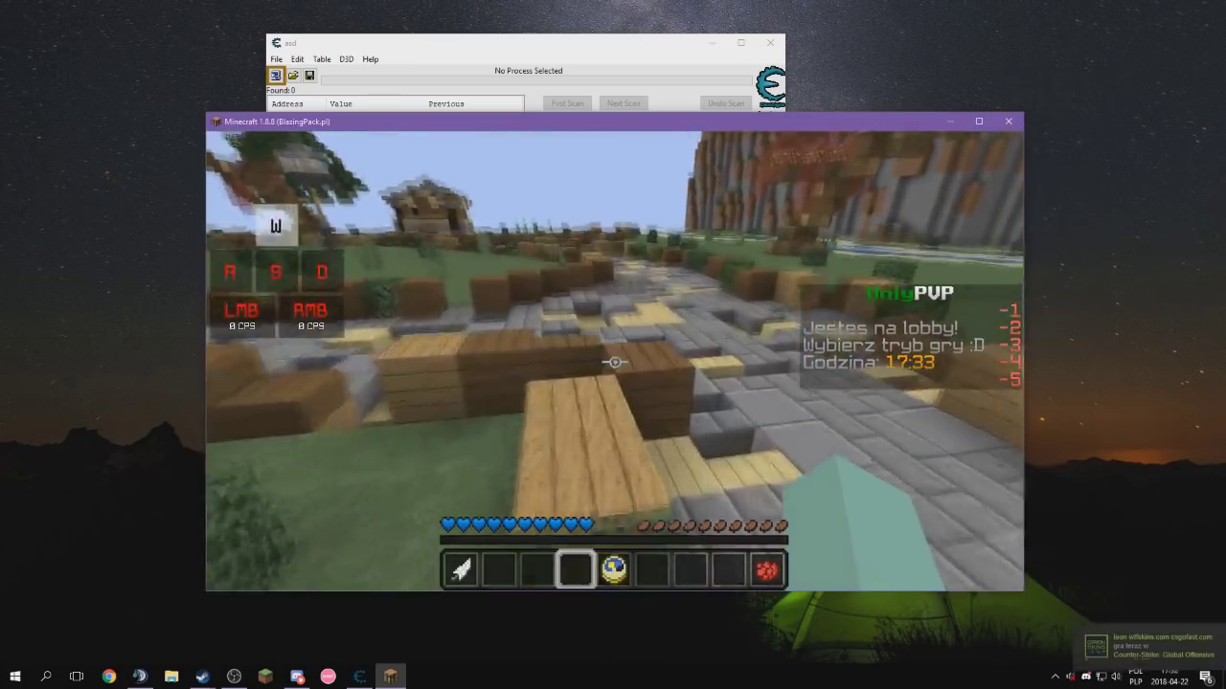
pyautogui.click(615, 362)
pyautogui.click(615, 362)
pyautogui.press('w')
pyautogui.press('d')
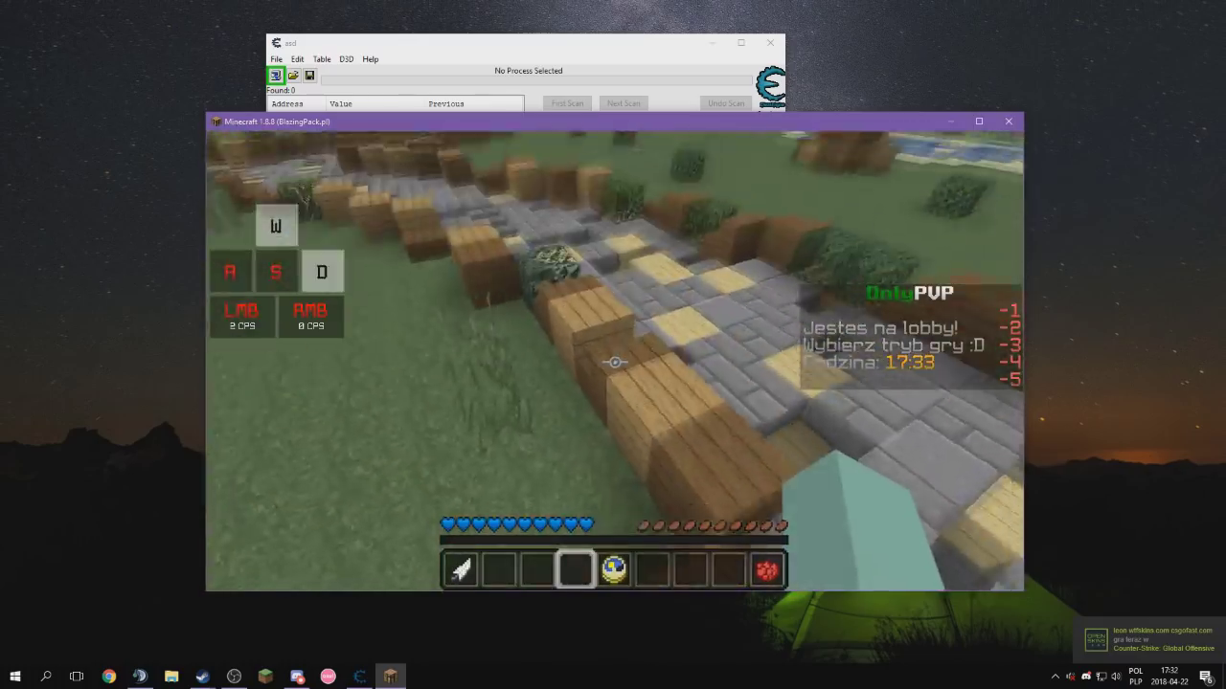
pyautogui.click(614, 362)
pyautogui.press('a')
pyautogui.press('w')
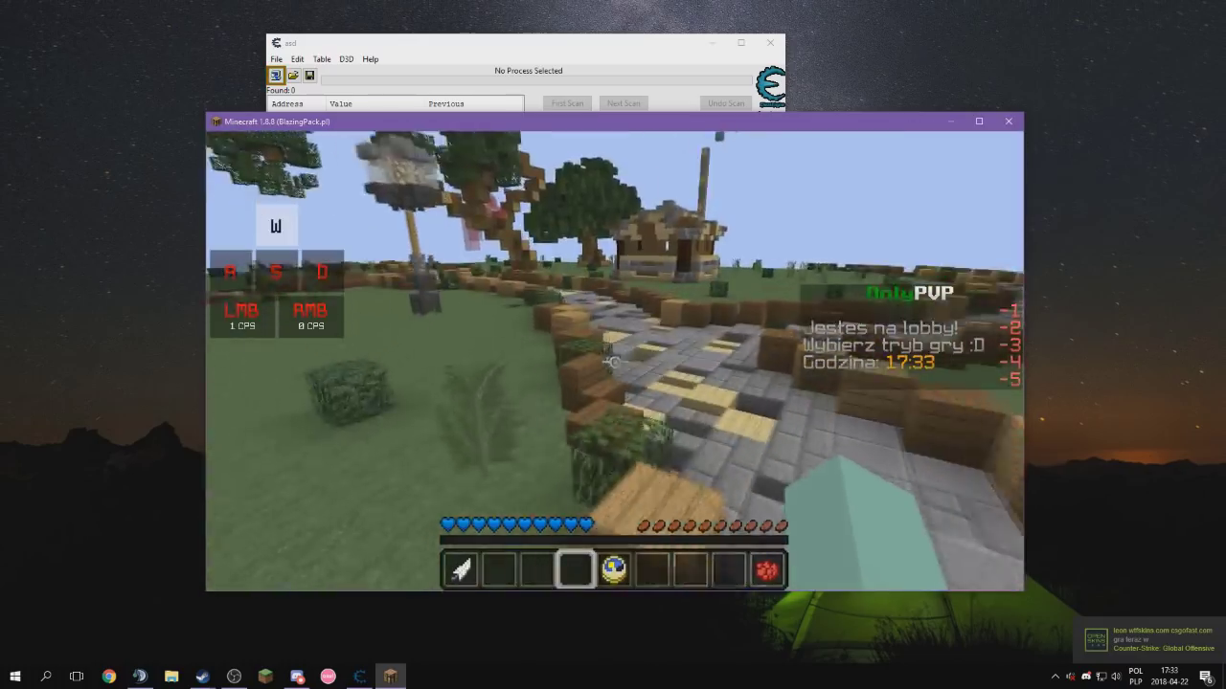
pyautogui.press('w')
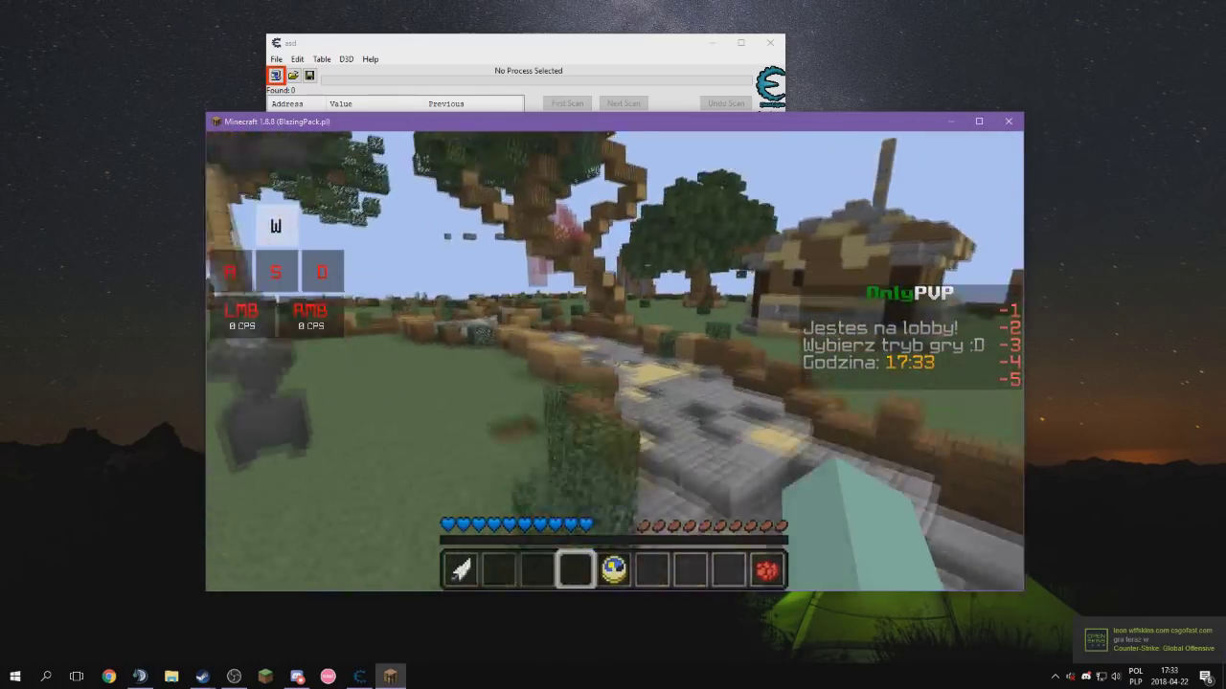
pyautogui.press('a')
pyautogui.press('a')
pyautogui.press('w')
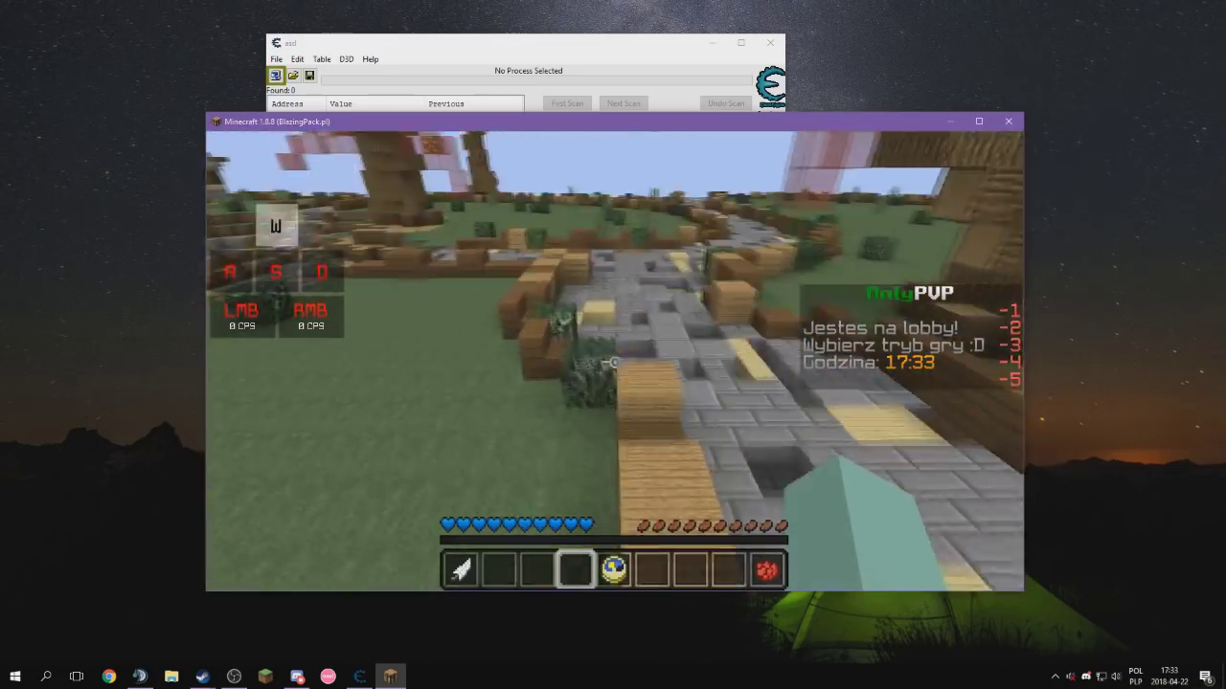
# Open the player inventory in the lobby a few times and close it again
pyautogui.press('e')
pyautogui.press('e')
pyautogui.press('e')
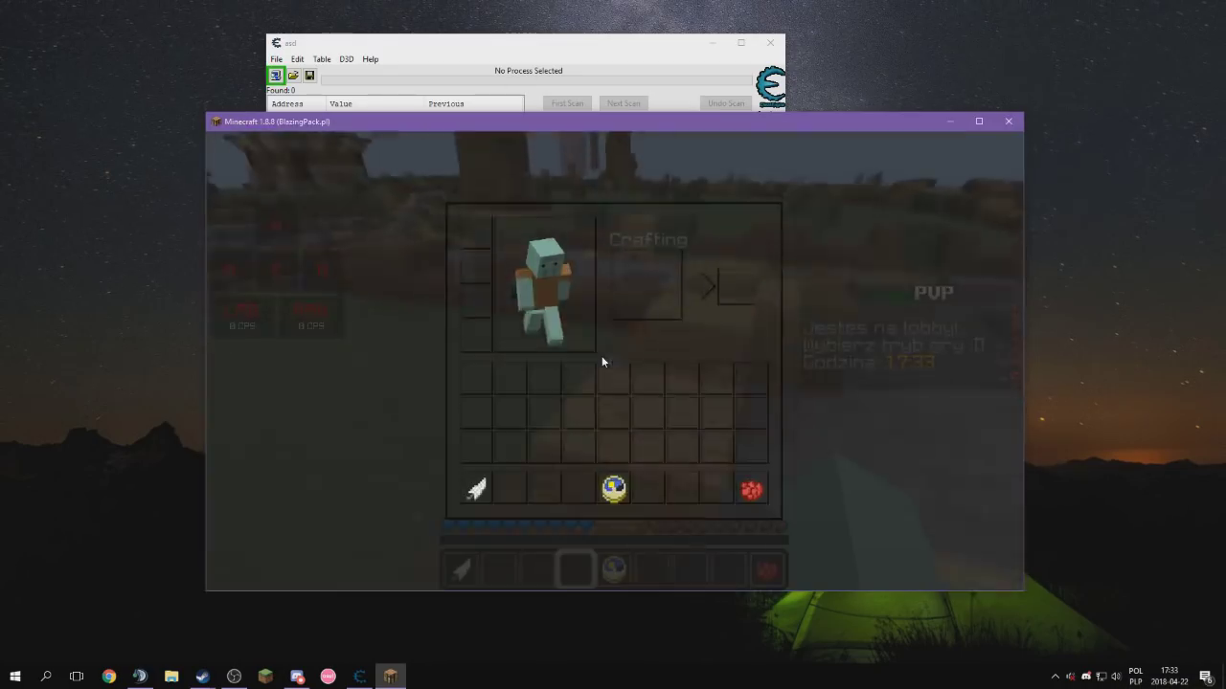
pyautogui.press('e')
pyautogui.press('e')
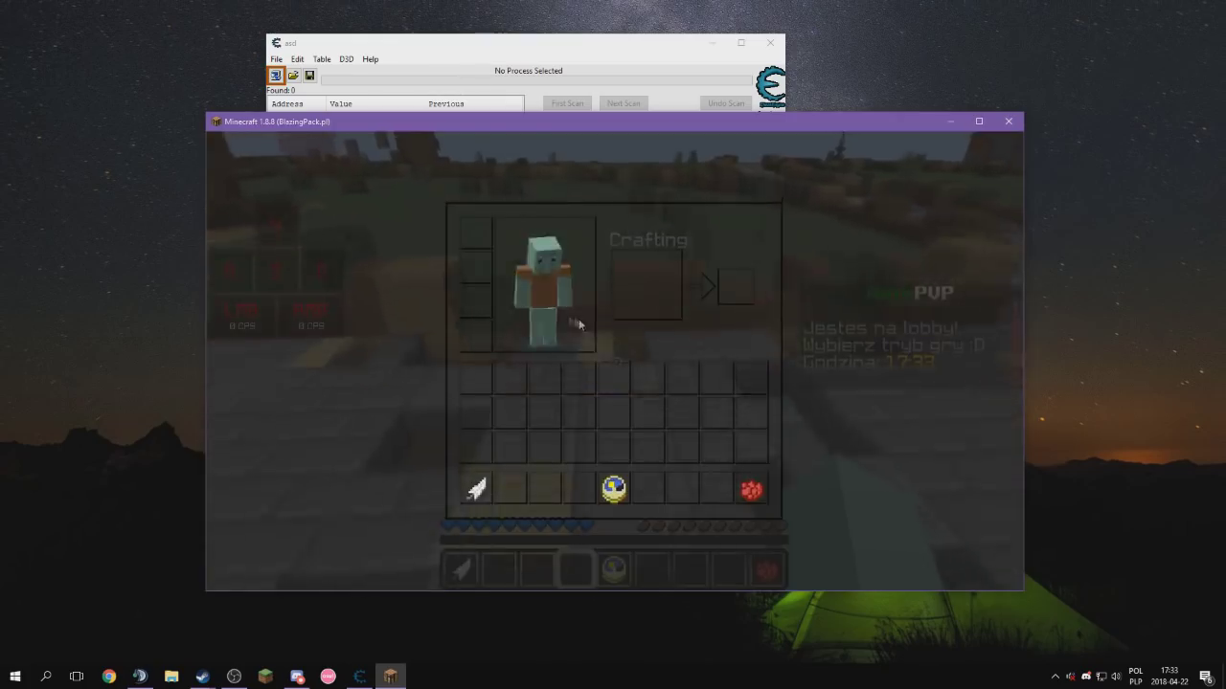
pyautogui.press('e')
# Run along the lobby path, select the mode selection item in the hotbar, and join the group tp mode
pyautogui.press('w')
pyautogui.scroll(-1, 614, 362)
pyautogui.scroll(-1, 615, 362)
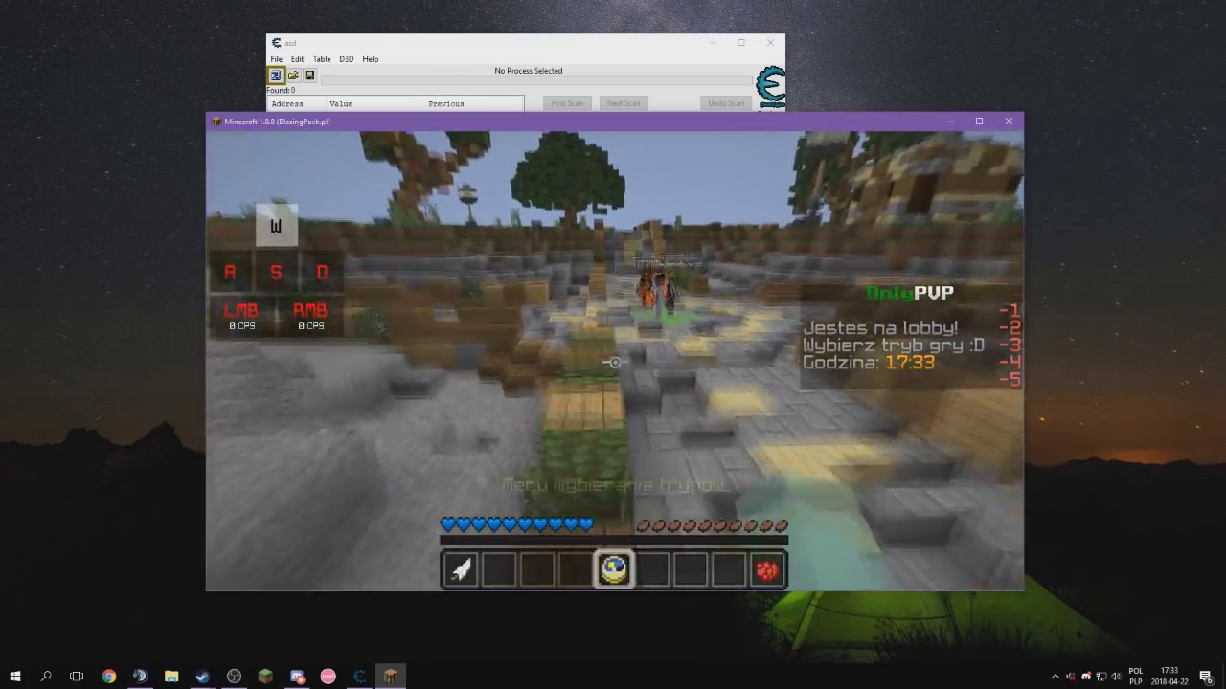
pyautogui.scroll(1, 614, 362)
pyautogui.rightClick(616, 366)
pyautogui.click(676, 364)
# Free the pointer with the inventory open, switch briefly to TeamSpeak 3, and return to Minecraft
pyautogui.press('e')
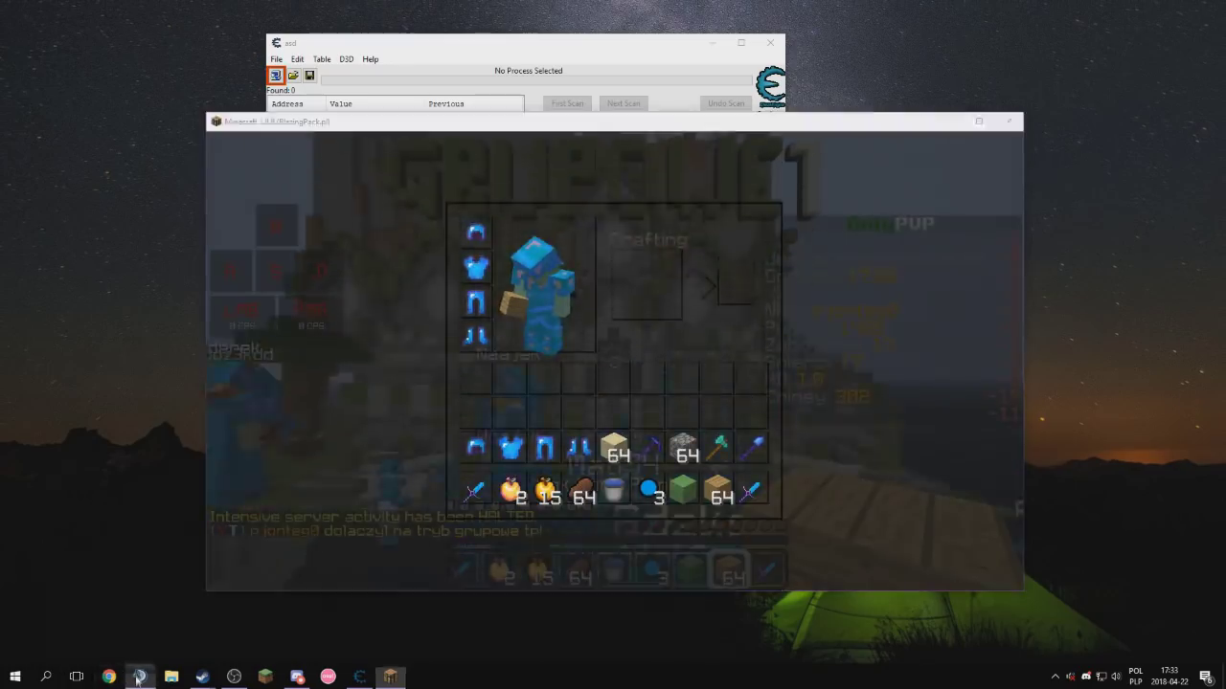
pyautogui.click(139, 677)
pyautogui.click(66, 40)
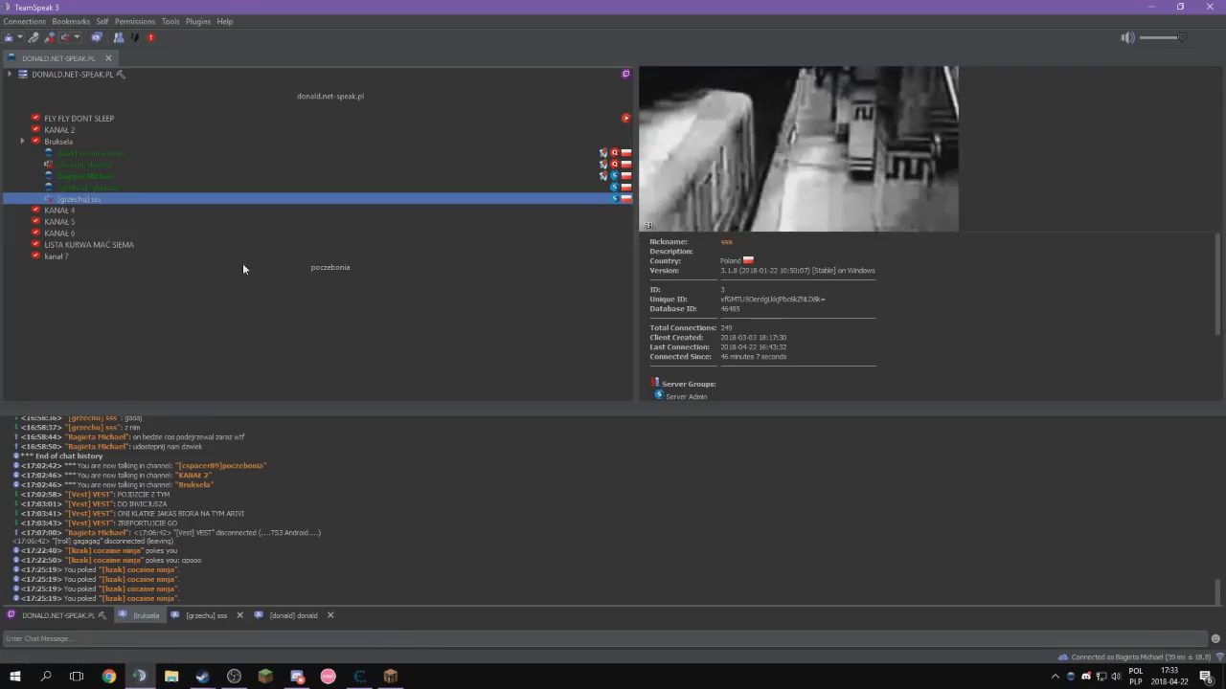
pyautogui.hotkey('alt', 'Tab')
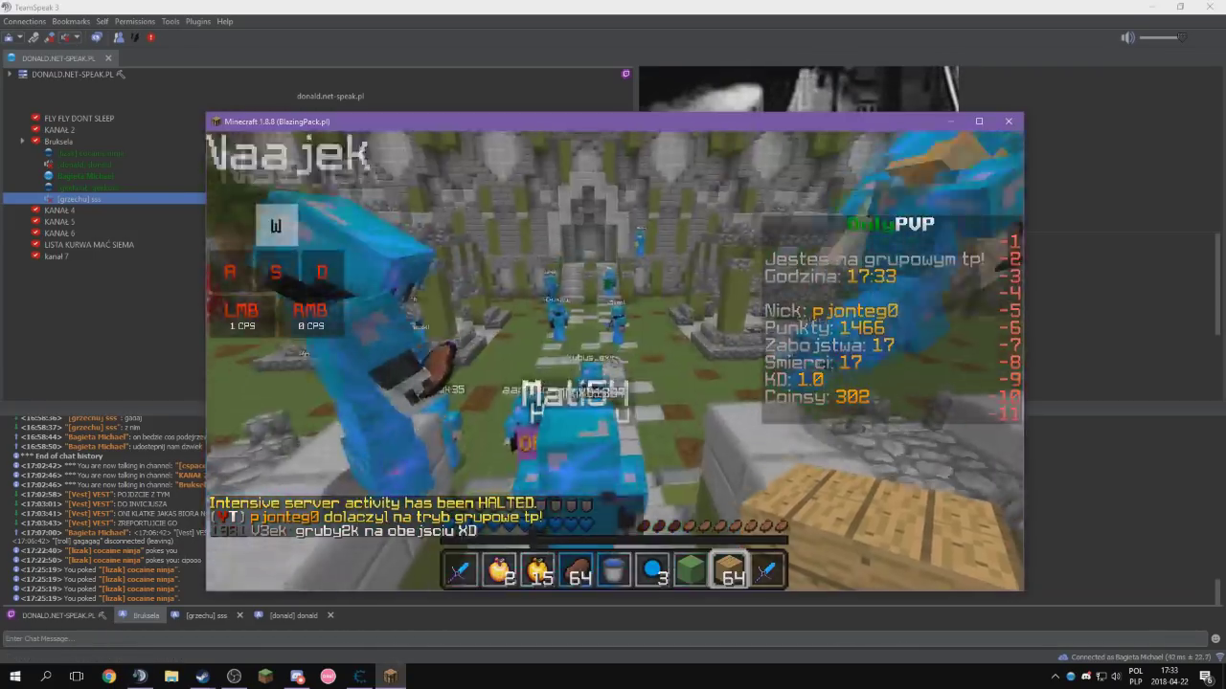
# Eat a steak, run to the stone platform beside another player, and activate the group teleport to enter an arena
pyautogui.rightClick(615, 362)
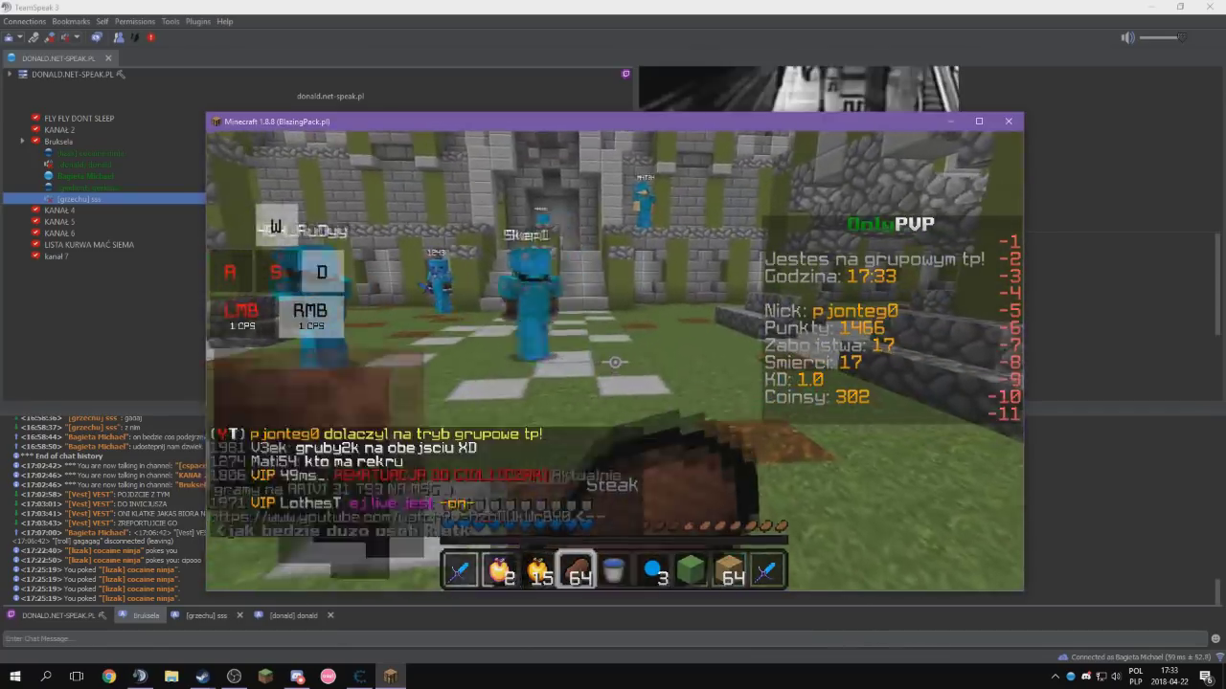
pyautogui.press('e')
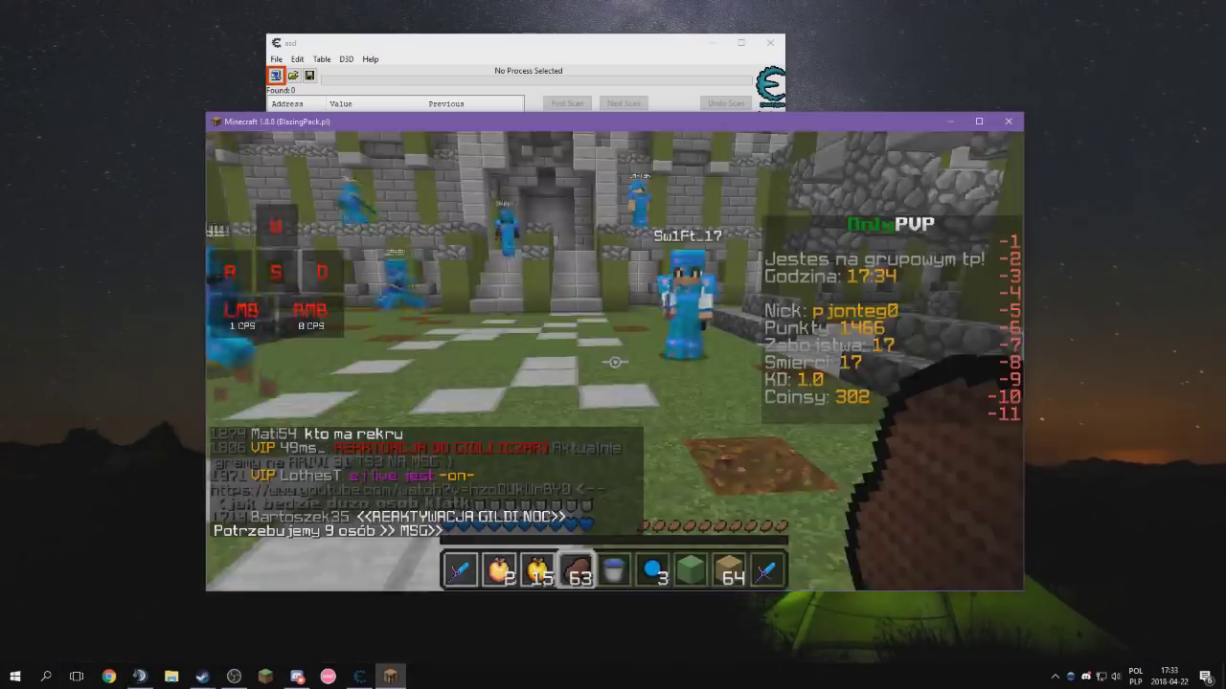
pyautogui.press('w')
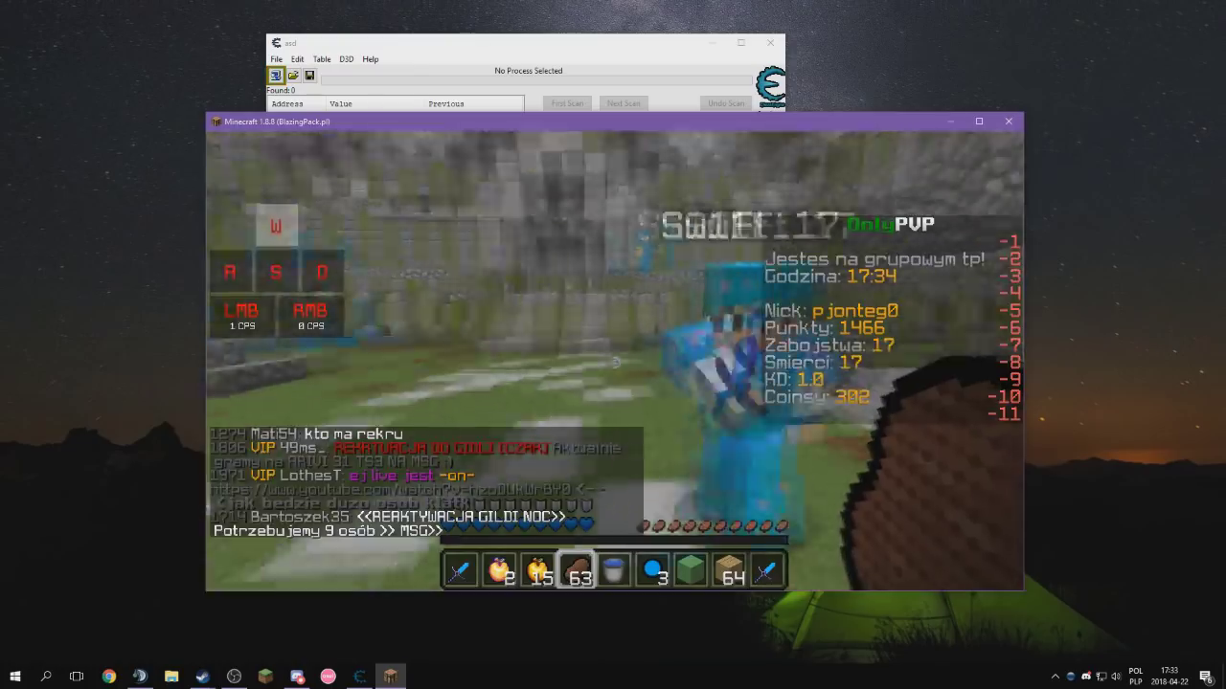
pyautogui.press('a')
pyautogui.press('w')
pyautogui.press('a')
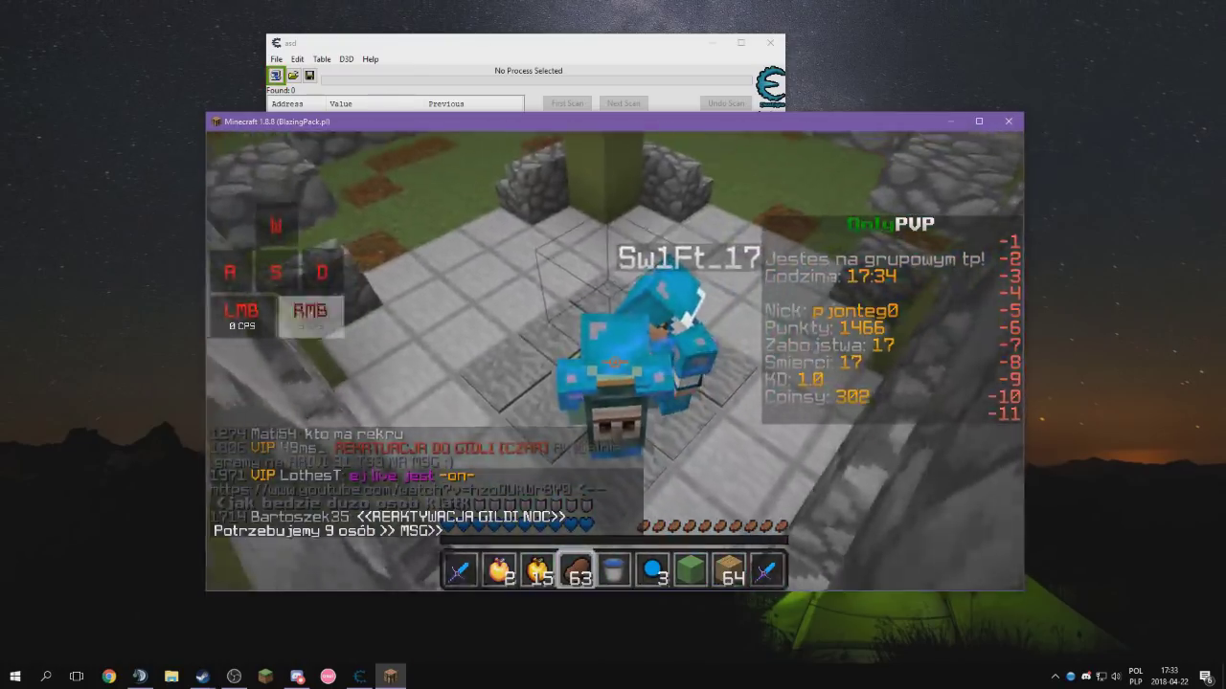
pyautogui.rightClick(613, 362)
pyautogui.rightClick(613, 362)
pyautogui.rightClick(614, 362)
pyautogui.rightClick(614, 362)
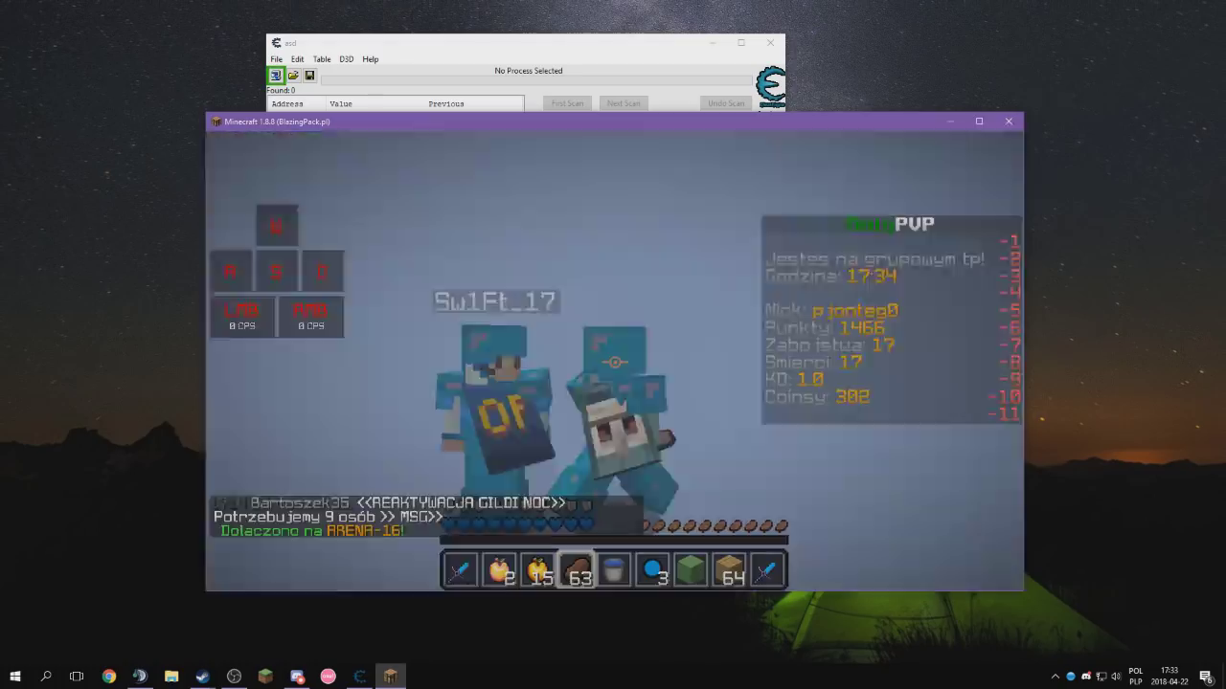
# Select the wooden planks in the eighth hotbar slot and run through the arena while swinging at the surroundings
pyautogui.press('w')
pyautogui.press('8')
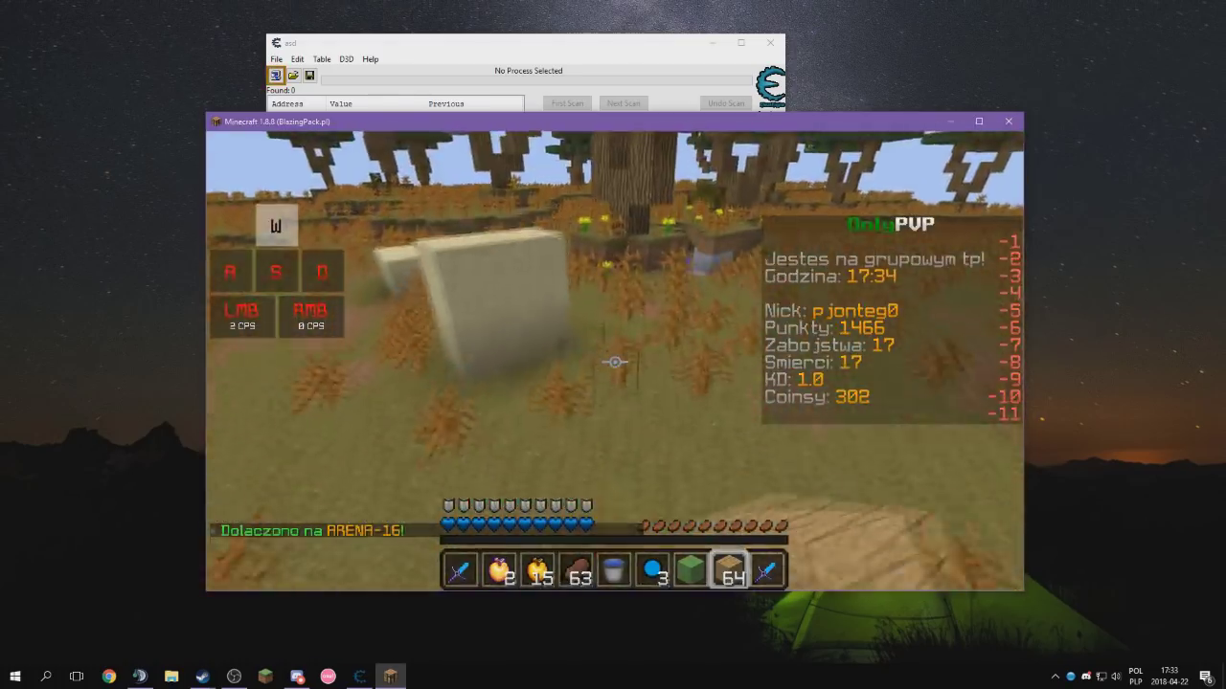
pyautogui.press('d')
pyautogui.click(615, 362)
pyautogui.click(615, 362)
pyautogui.click(615, 362)
pyautogui.click(614, 362)
pyautogui.click(615, 362)
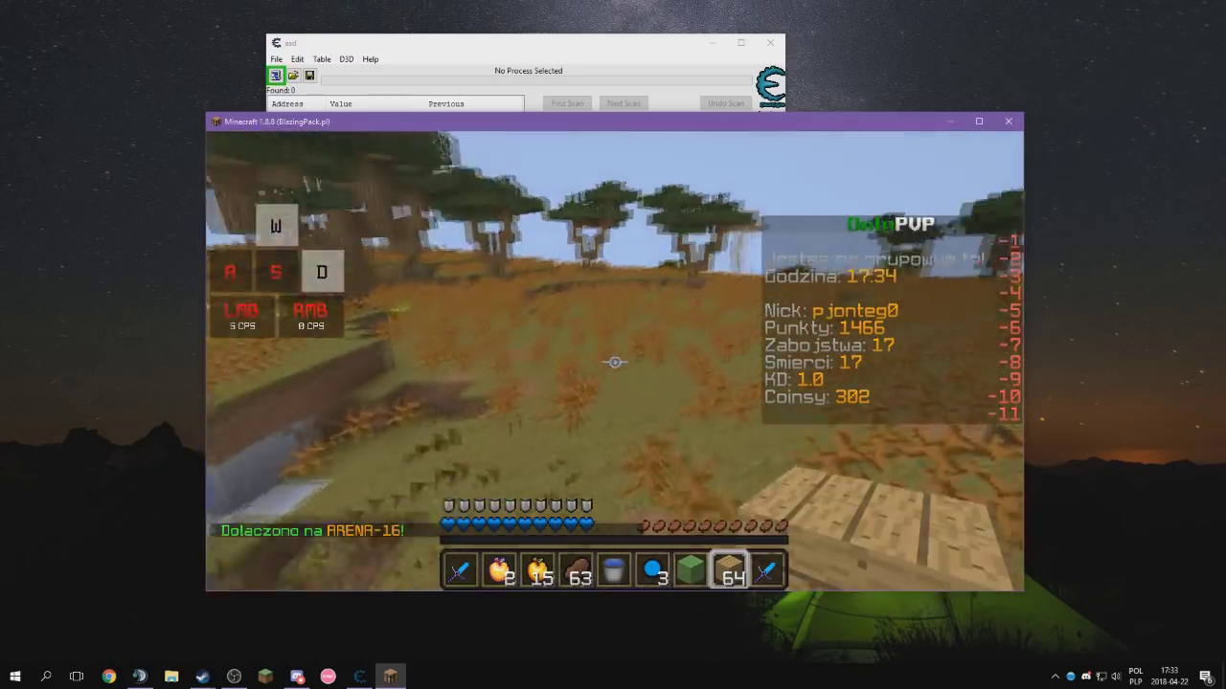
pyautogui.press('a')
pyautogui.press('w')
# Open the inventory to free the pointer and move the asd window over the running Minecraft game
pyautogui.press('e')
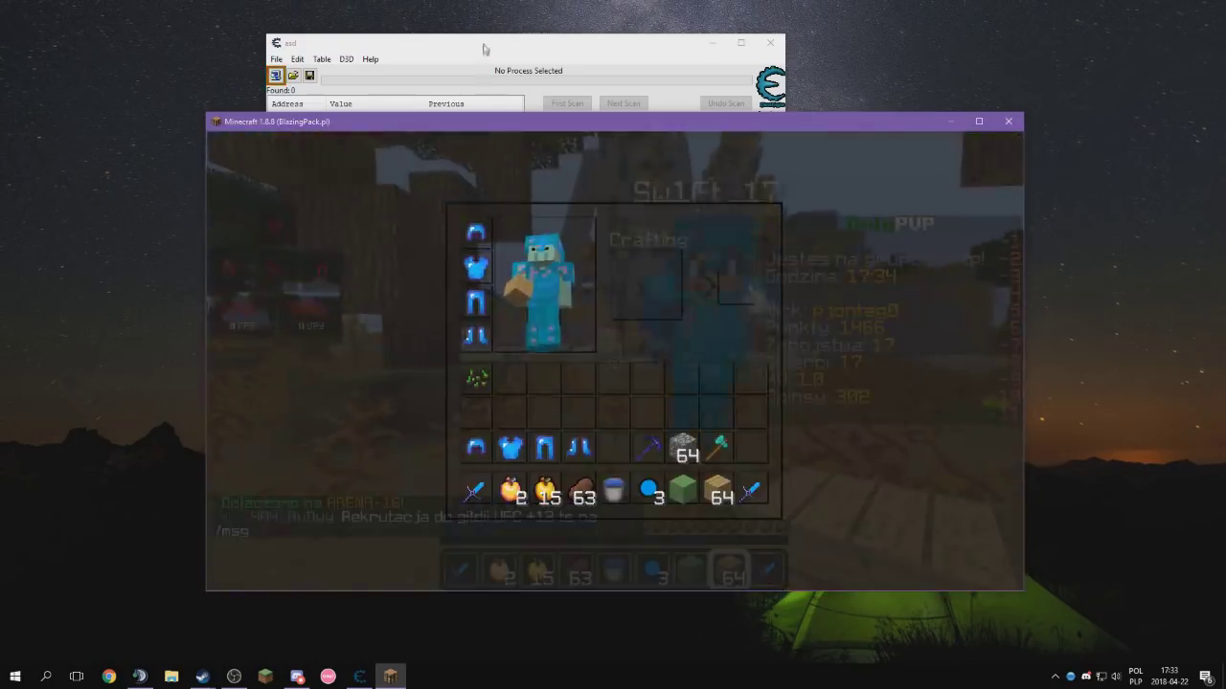
pyautogui.moveTo(488, 45); pyautogui.dragTo(615, 130)
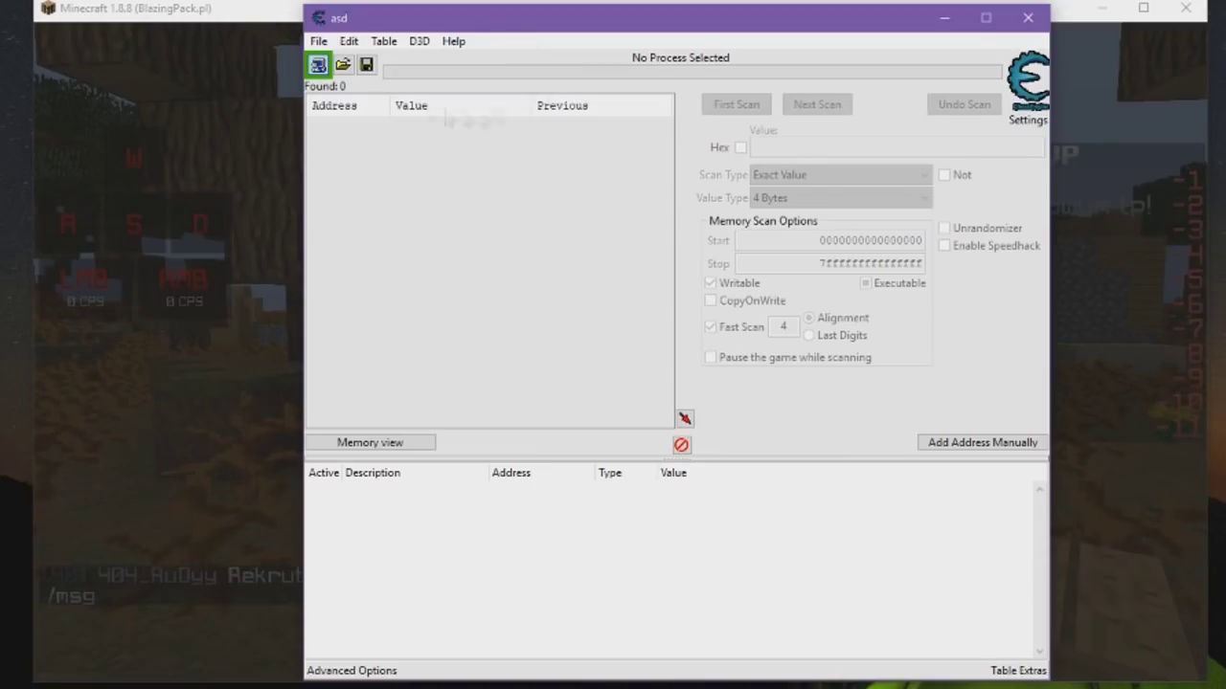
# Attach the asd window to the running Minecraft 1.8.8 (BlazingPack.pl) window from the list of open windows
pyautogui.click(317, 64)
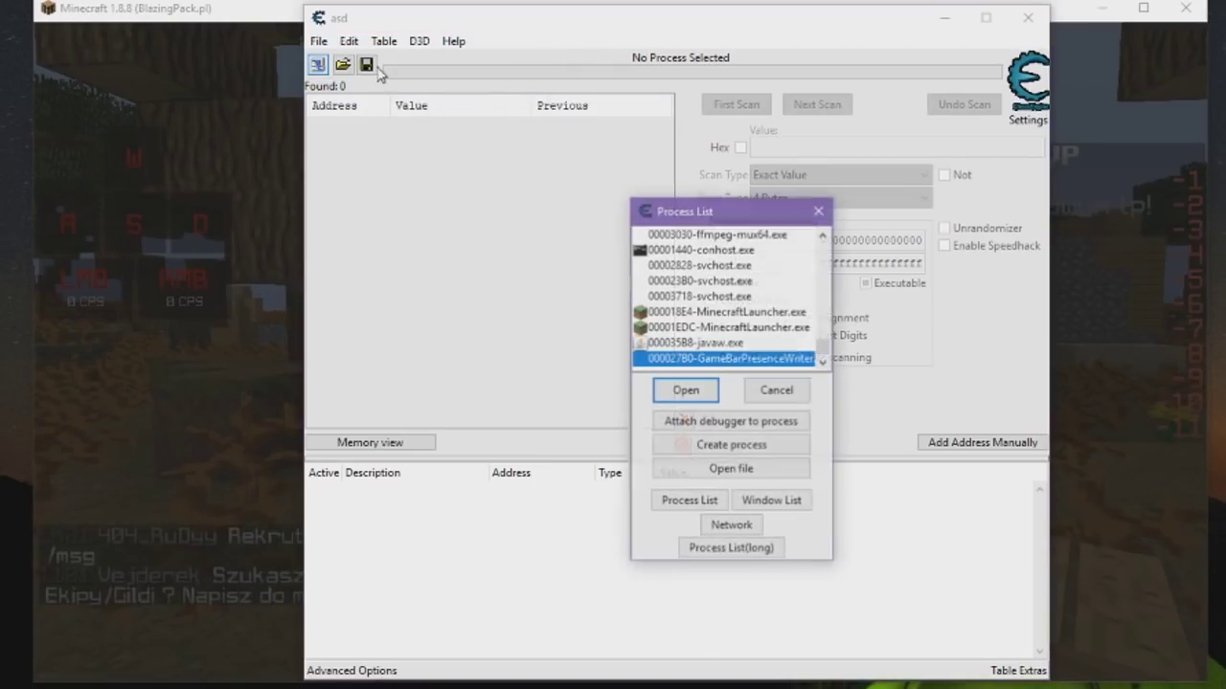
pyautogui.click(794, 502)
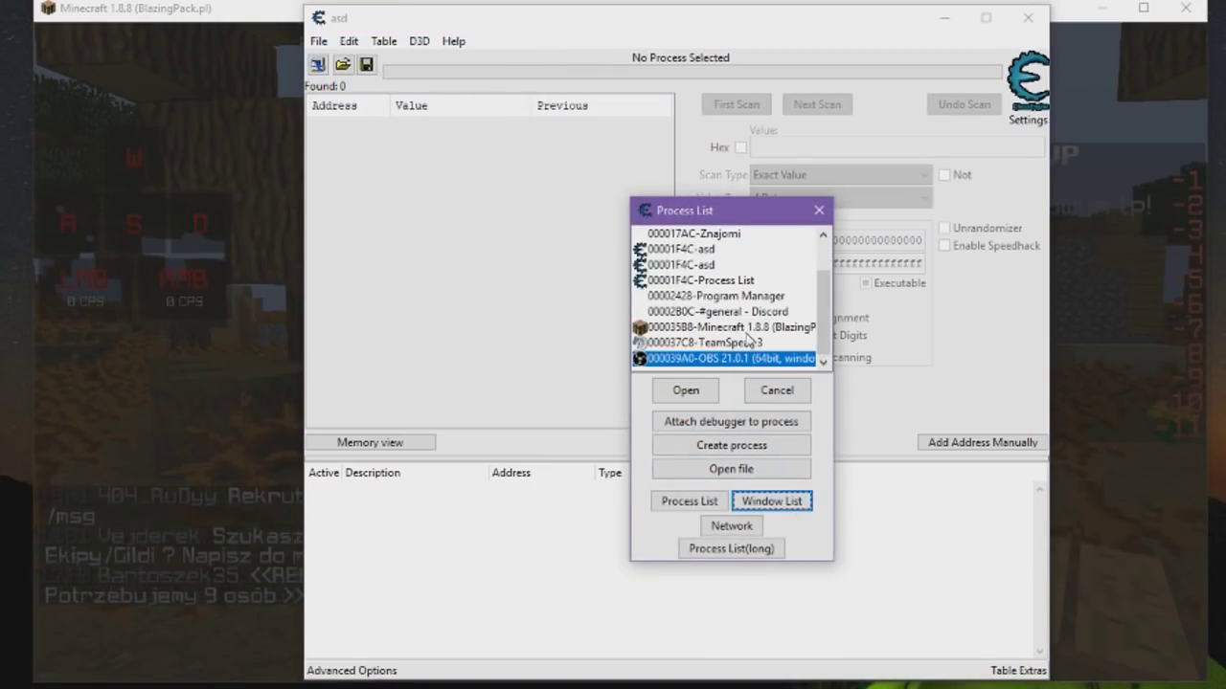
pyautogui.click(743, 326)
pyautogui.doubleClick(743, 326)
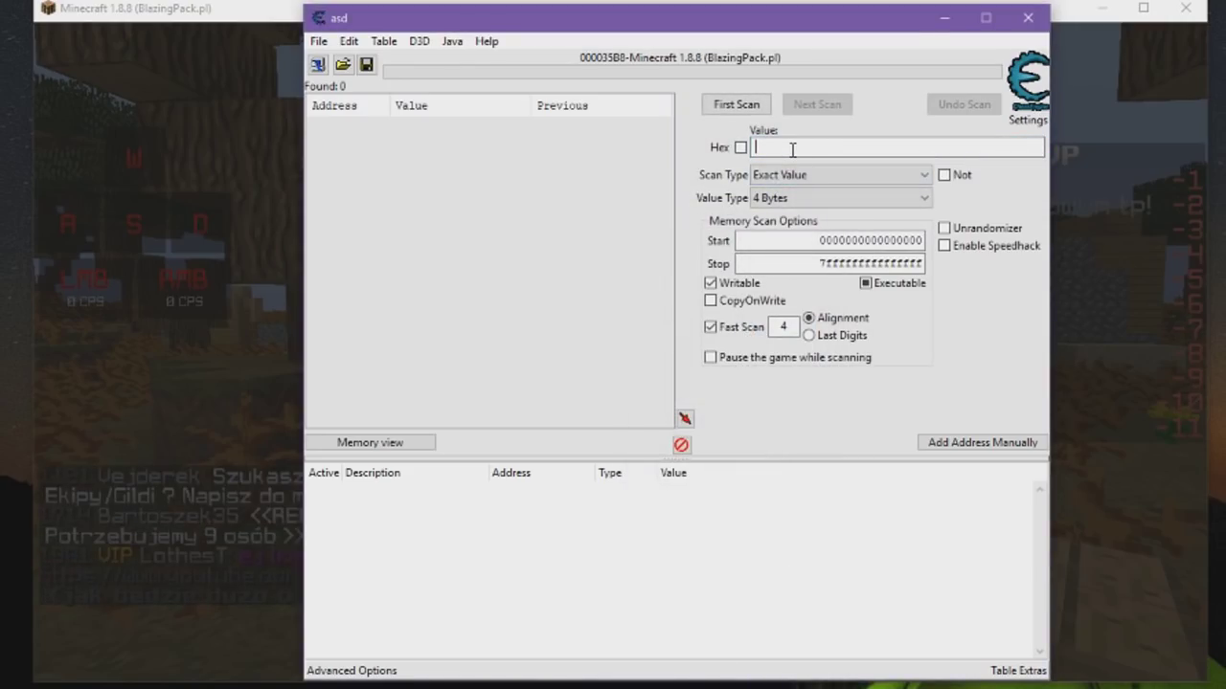
# Run a first scan for the exact value 8000 as a Double, with the Writable and Executable memory options turned off
pyautogui.write('8000')
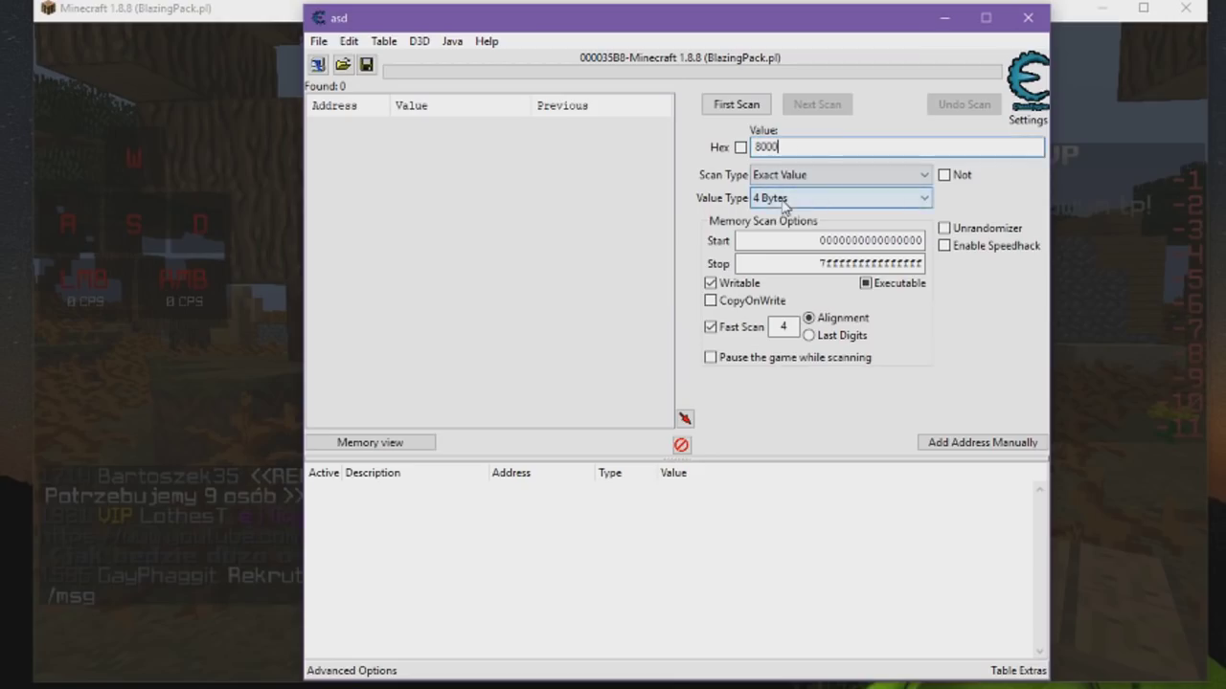
pyautogui.click(784, 198)
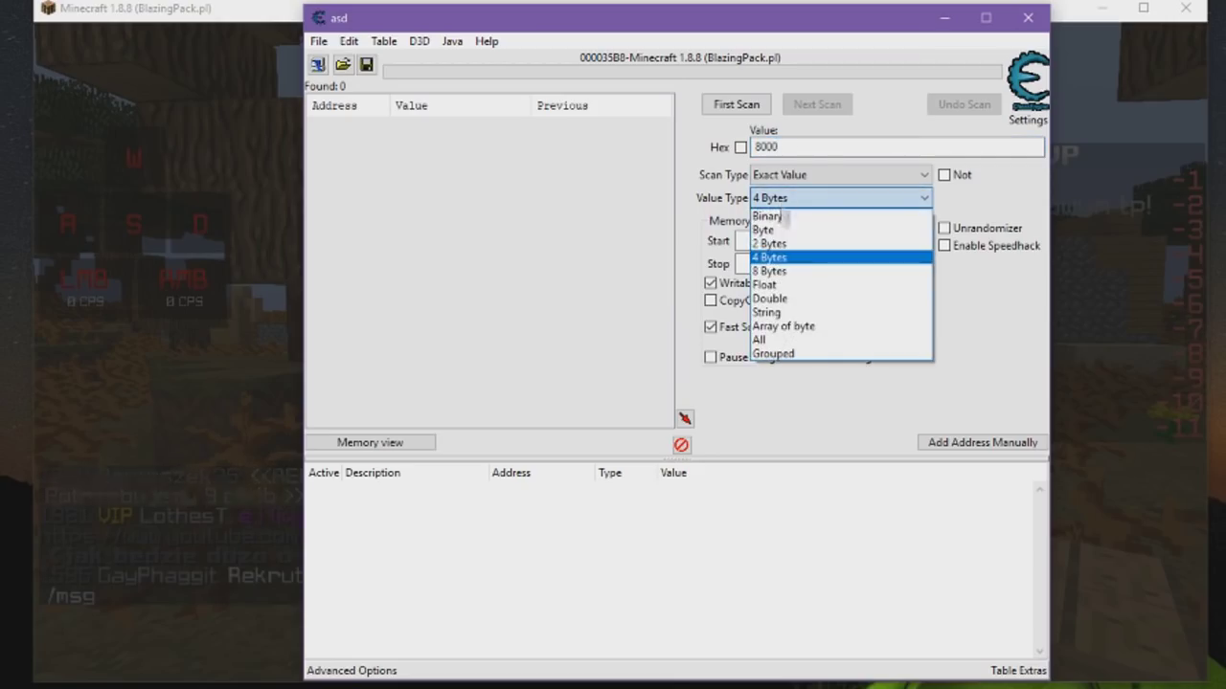
pyautogui.click(795, 298)
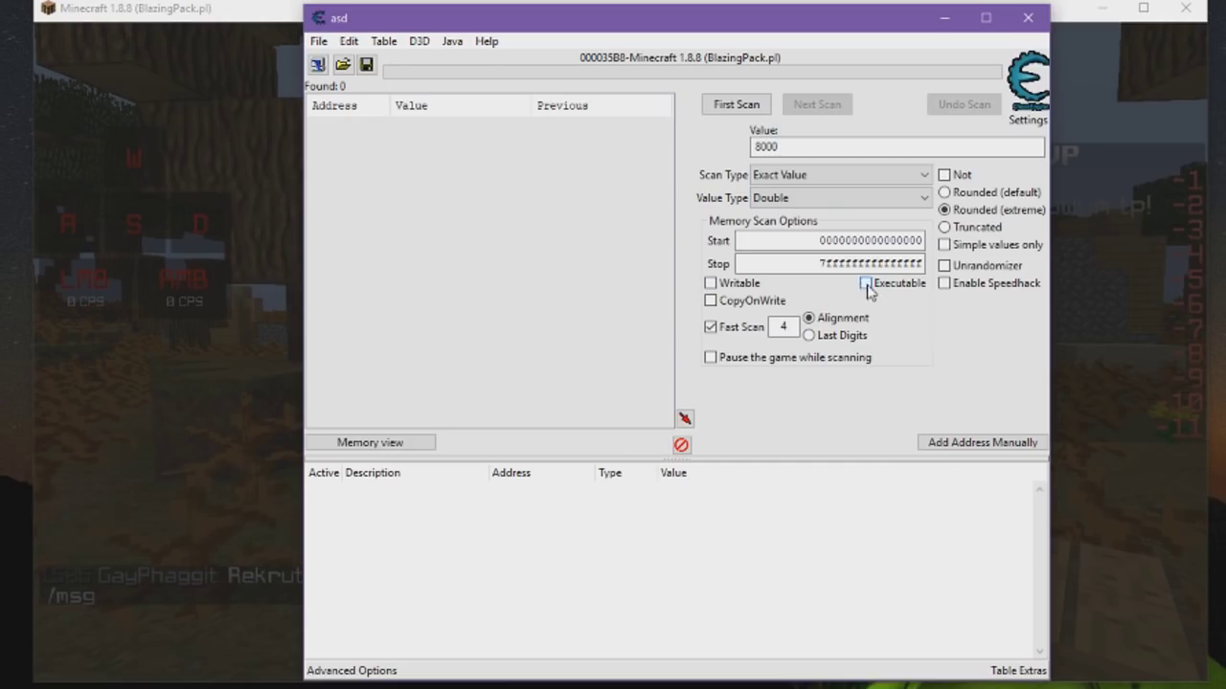
pyautogui.click(740, 106)
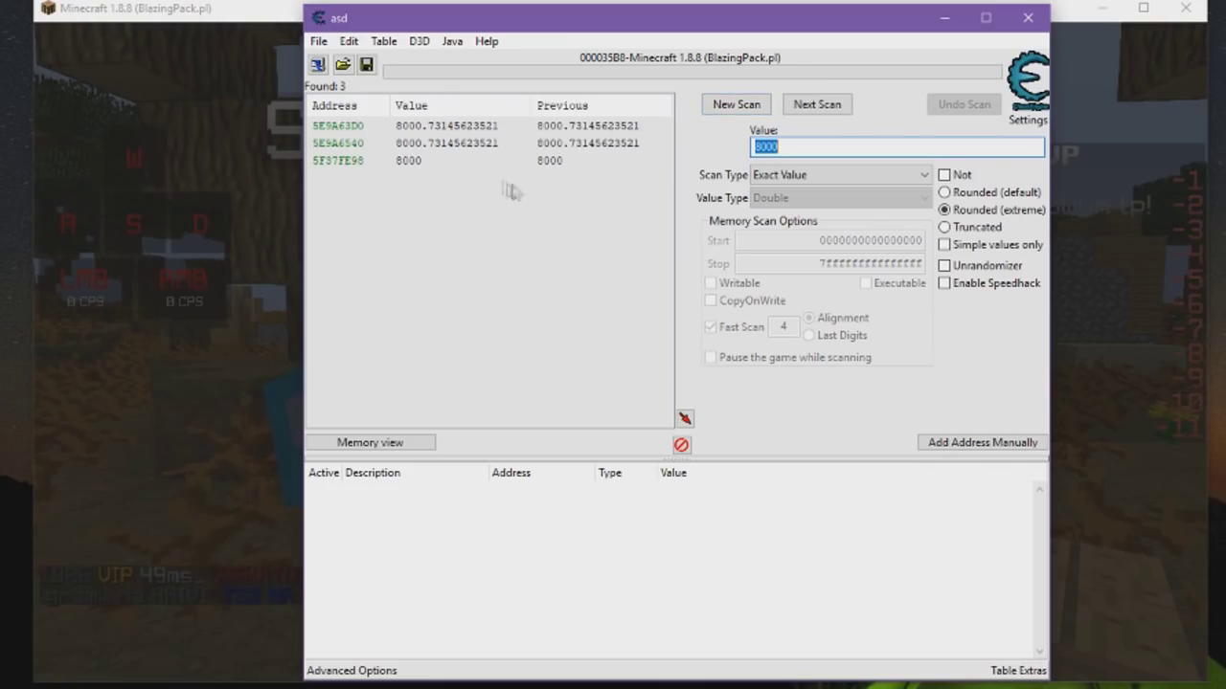
# Add the found address holding exactly 8000 to the address list and set its value to 800000
pyautogui.doubleClick(429, 162)
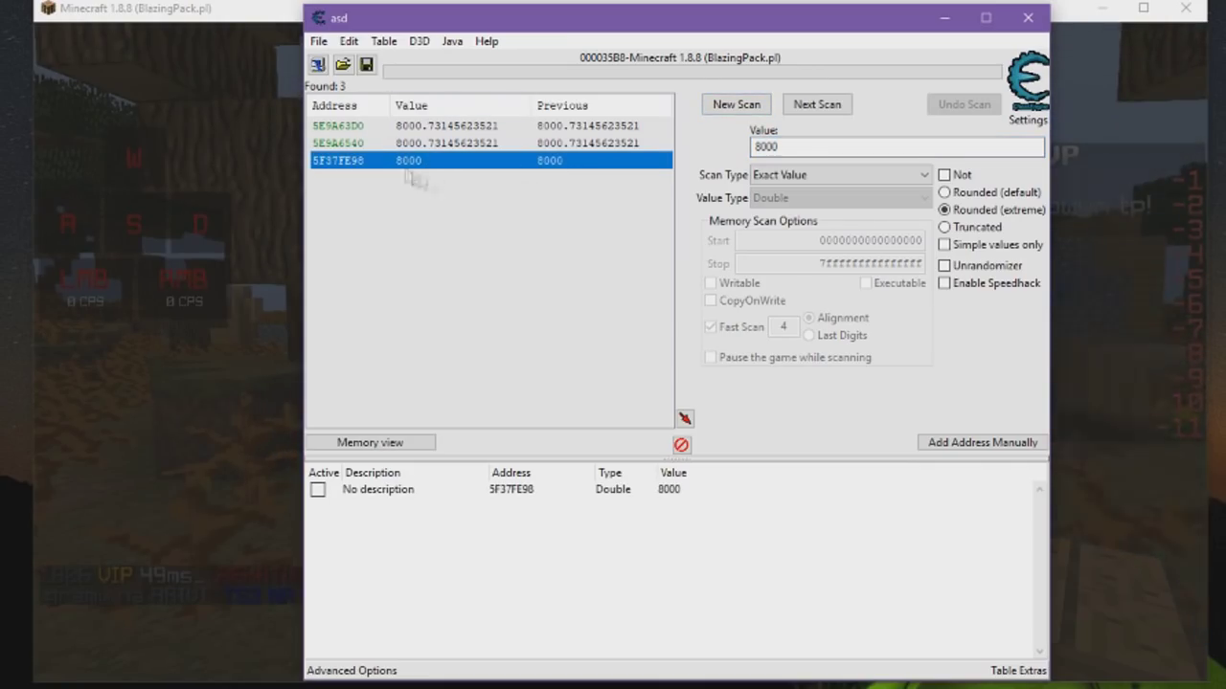
pyautogui.doubleClick(669, 489)
pyautogui.moveTo(460, 304); pyautogui.dragTo(390, 281)
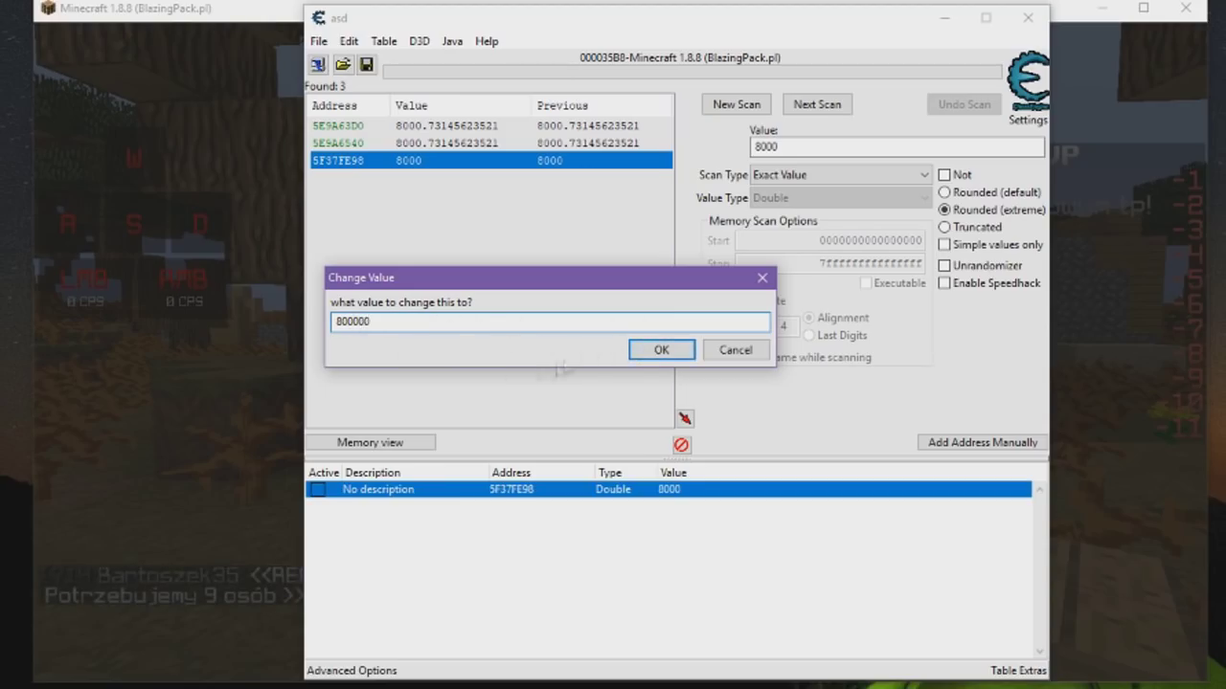
pyautogui.click(641, 353)
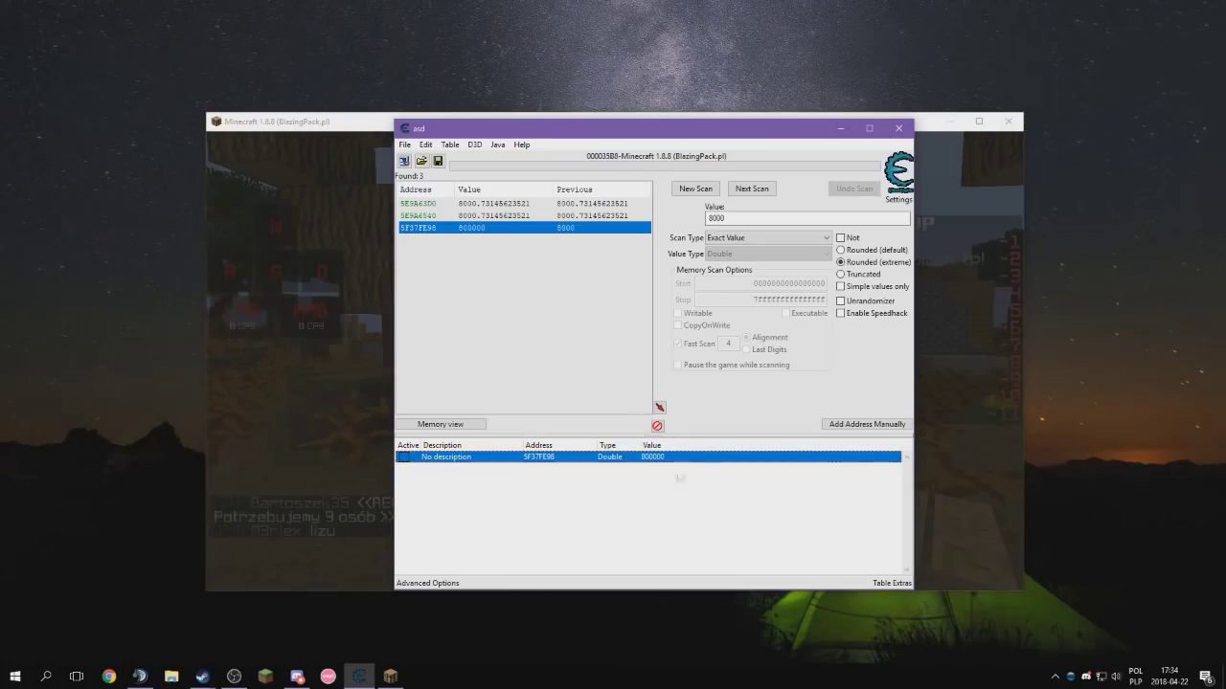
# Return to Minecraft, close the inventory, and move around near the other player in third-person view
pyautogui.click(308, 457)
pyautogui.press('e')
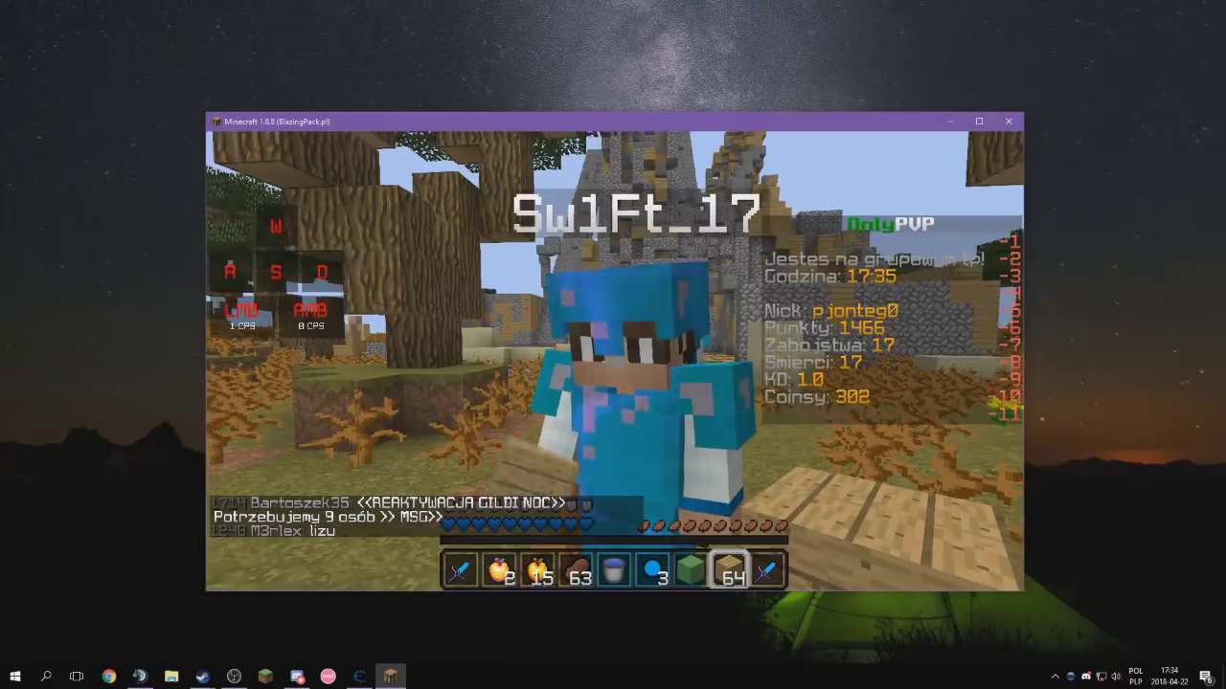
pyautogui.press('w')
pyautogui.press('a')
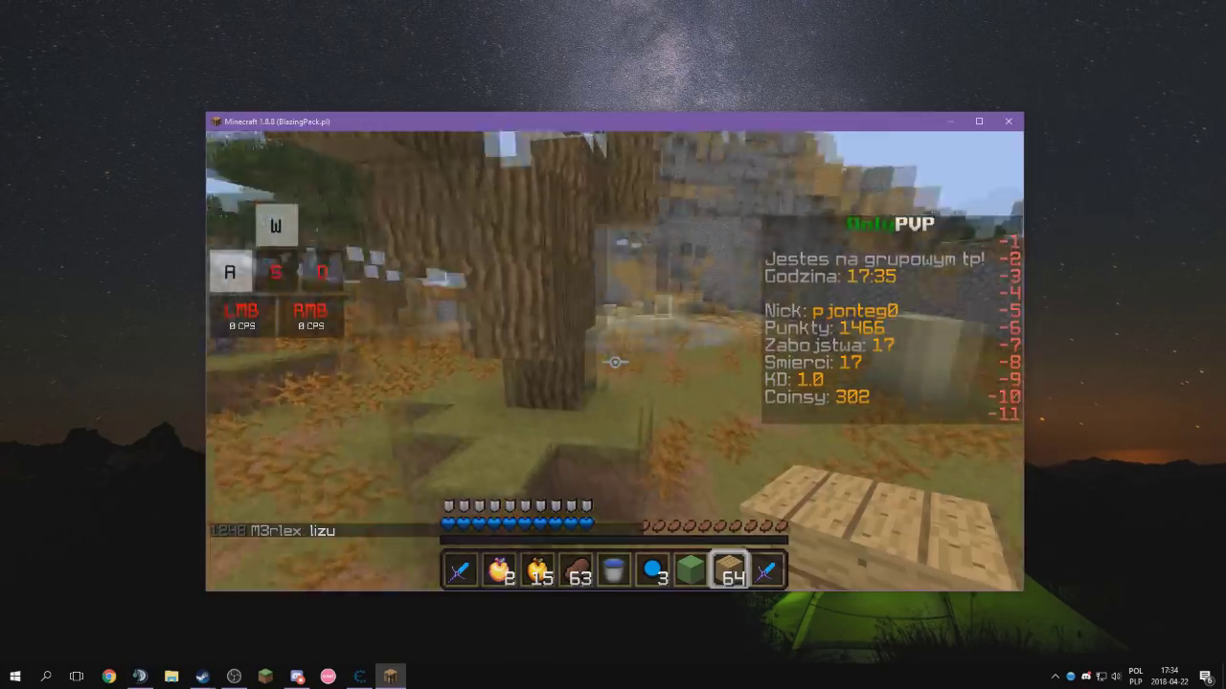
pyautogui.press('d')
pyautogui.press('w')
pyautogui.press('F5')
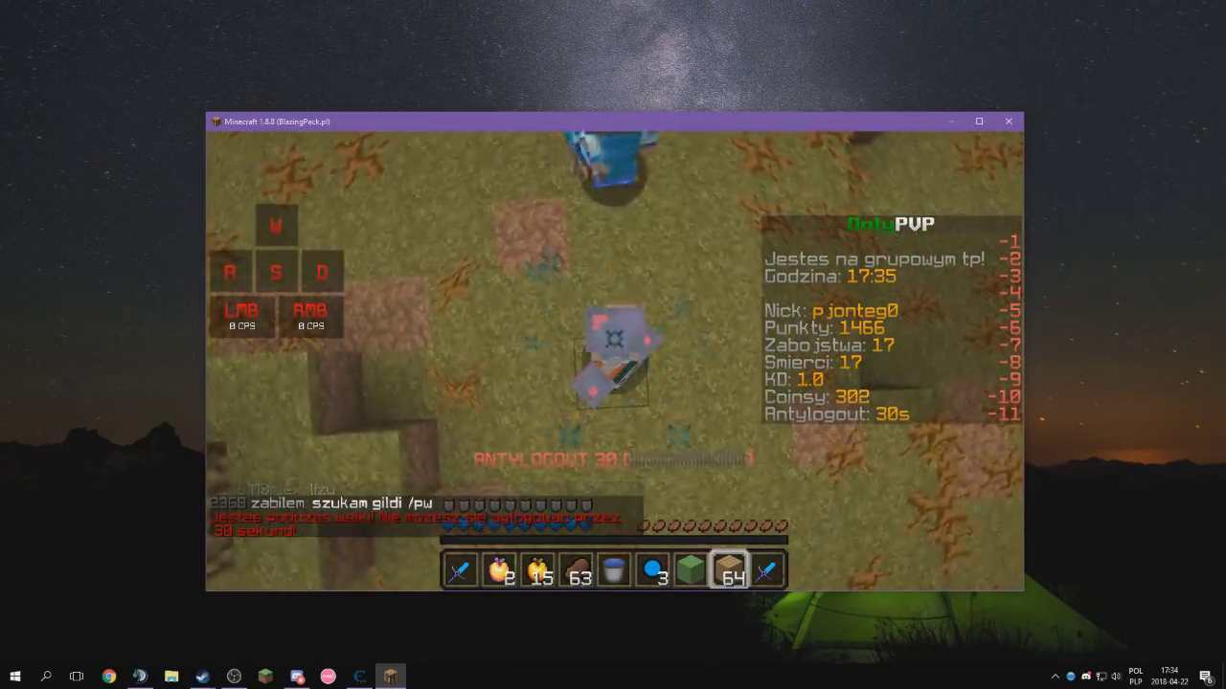
pyautogui.press('s')
pyautogui.press('w')
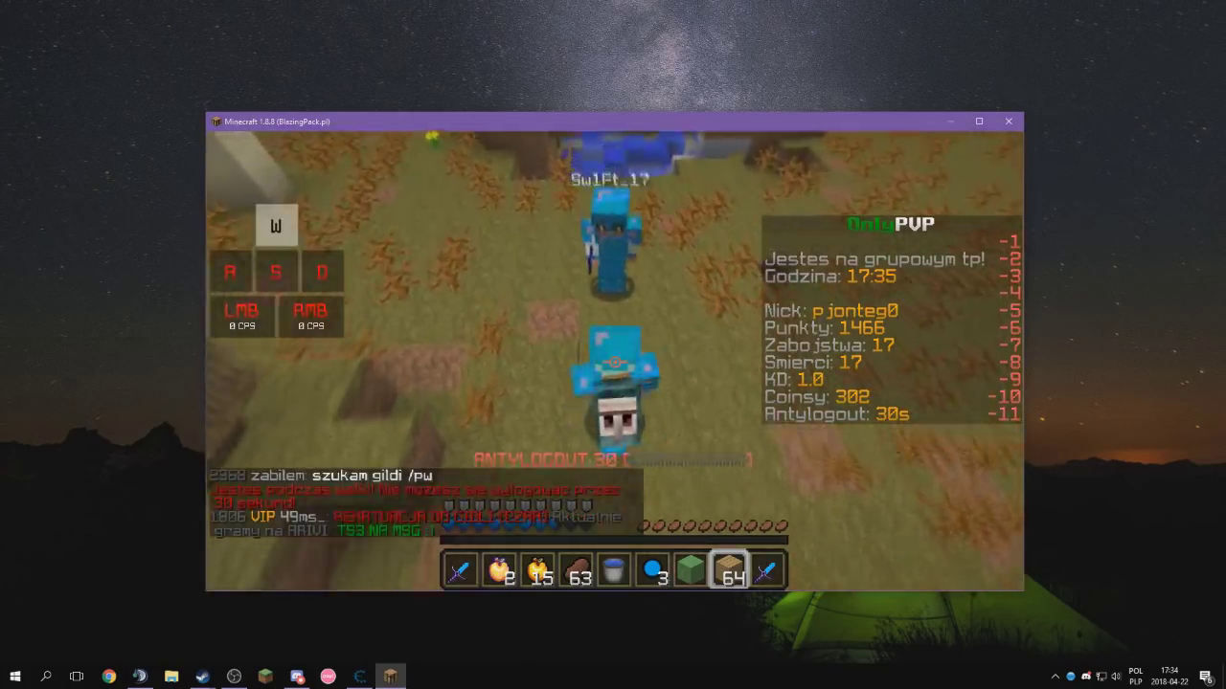
# Free the pointer with the inventory, set the listed address's value to 80000 in asd, and return to Minecraft
pyautogui.press('e')
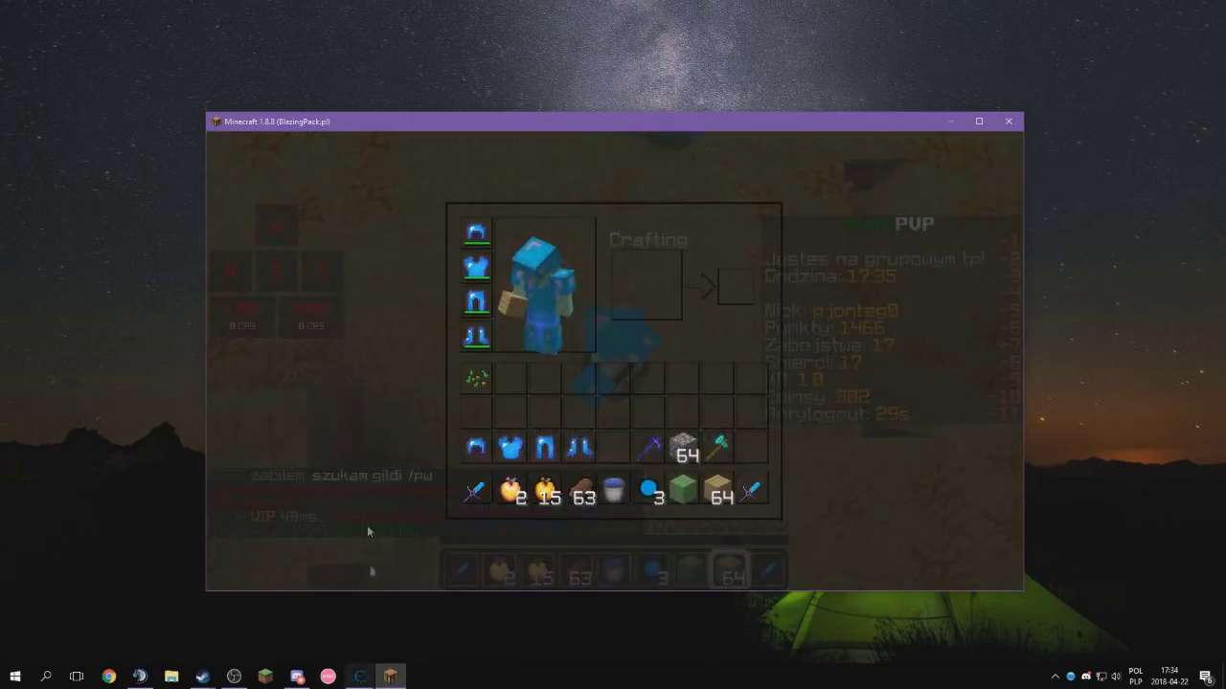
pyautogui.press('e')
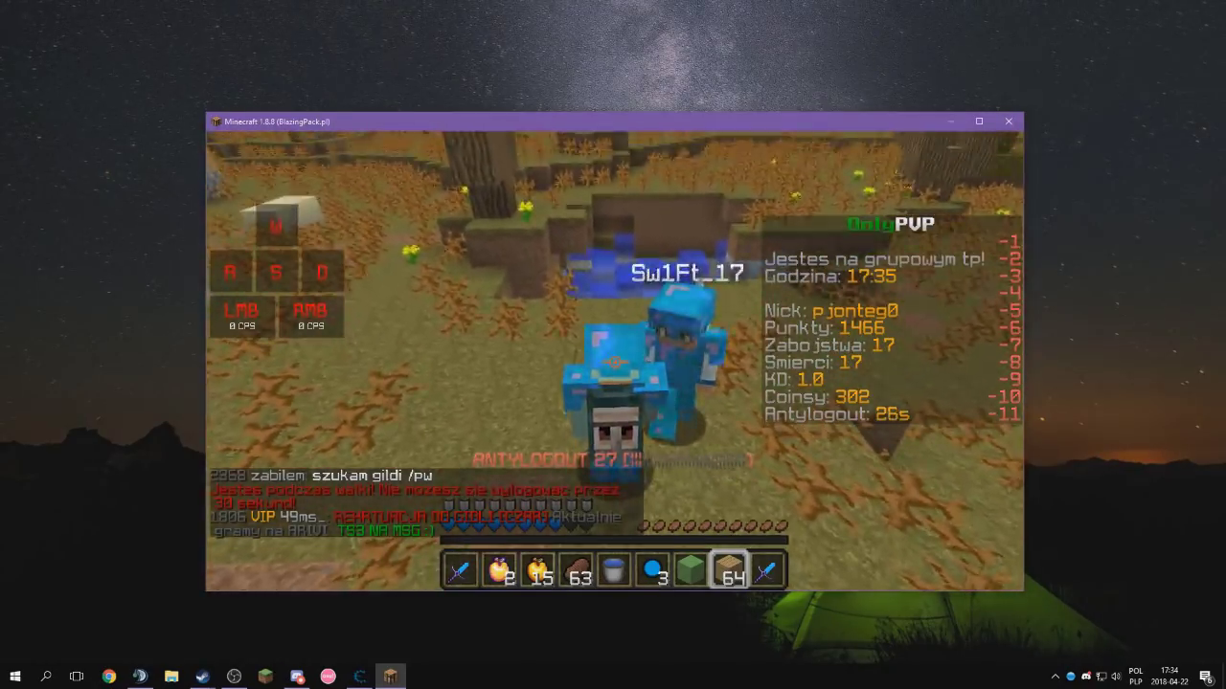
pyautogui.press('e')
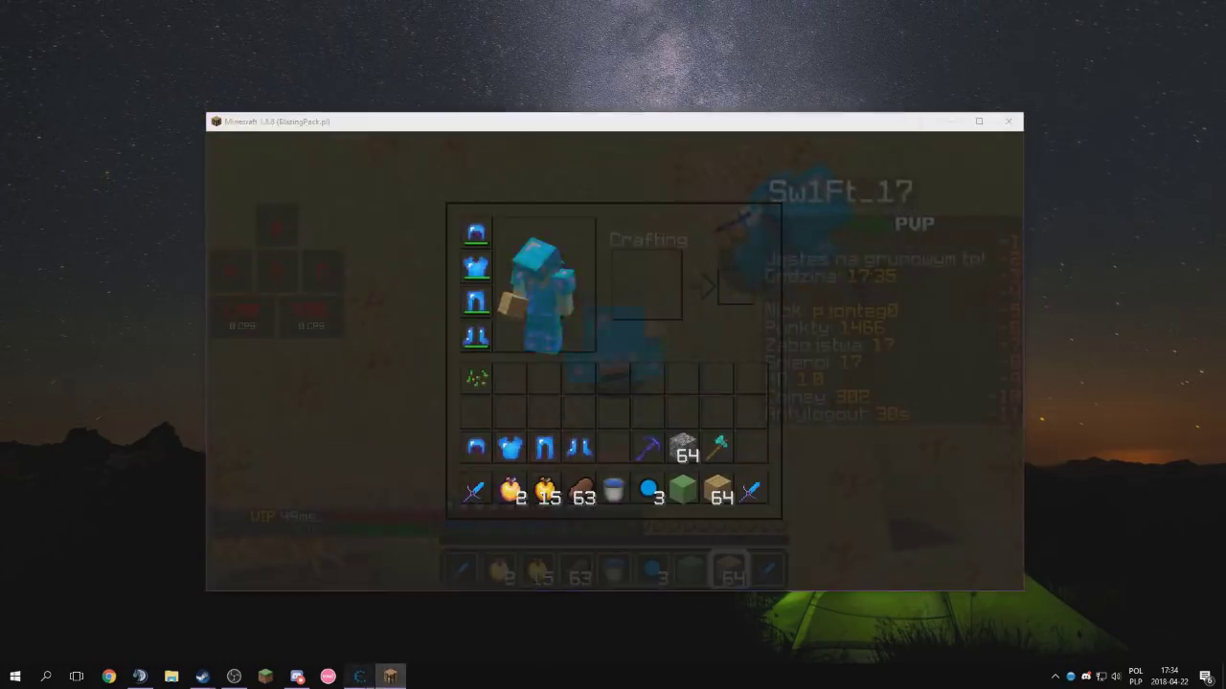
pyautogui.hotkey('alt', 'Tab')
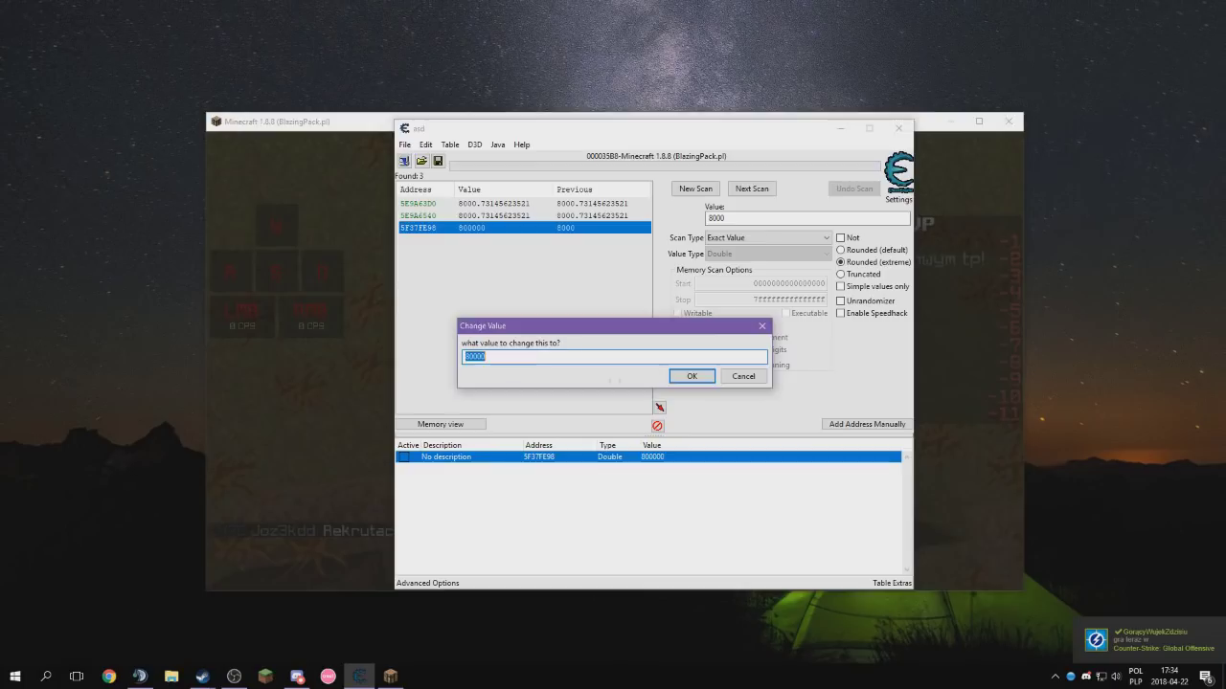
pyautogui.hotkey('alt', 'Tab')
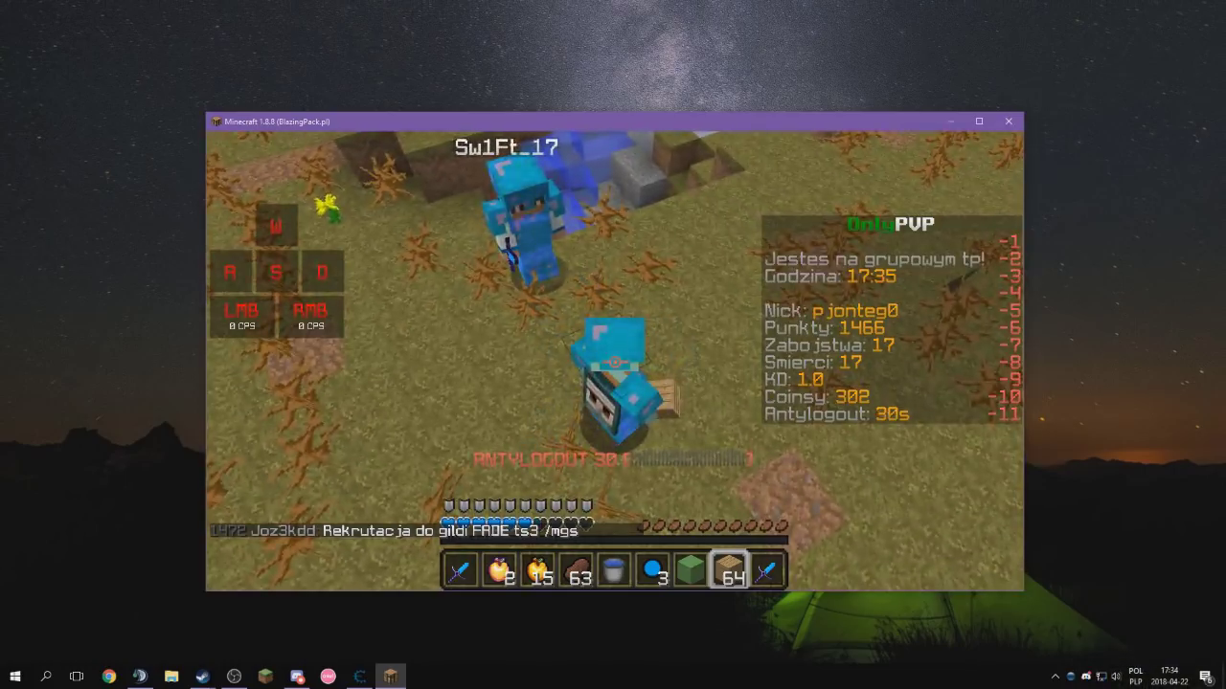
# Strafe around the other player in third-person view, run across the arena, and swing the wooden planks
pyautogui.press('d')
pyautogui.press('a')
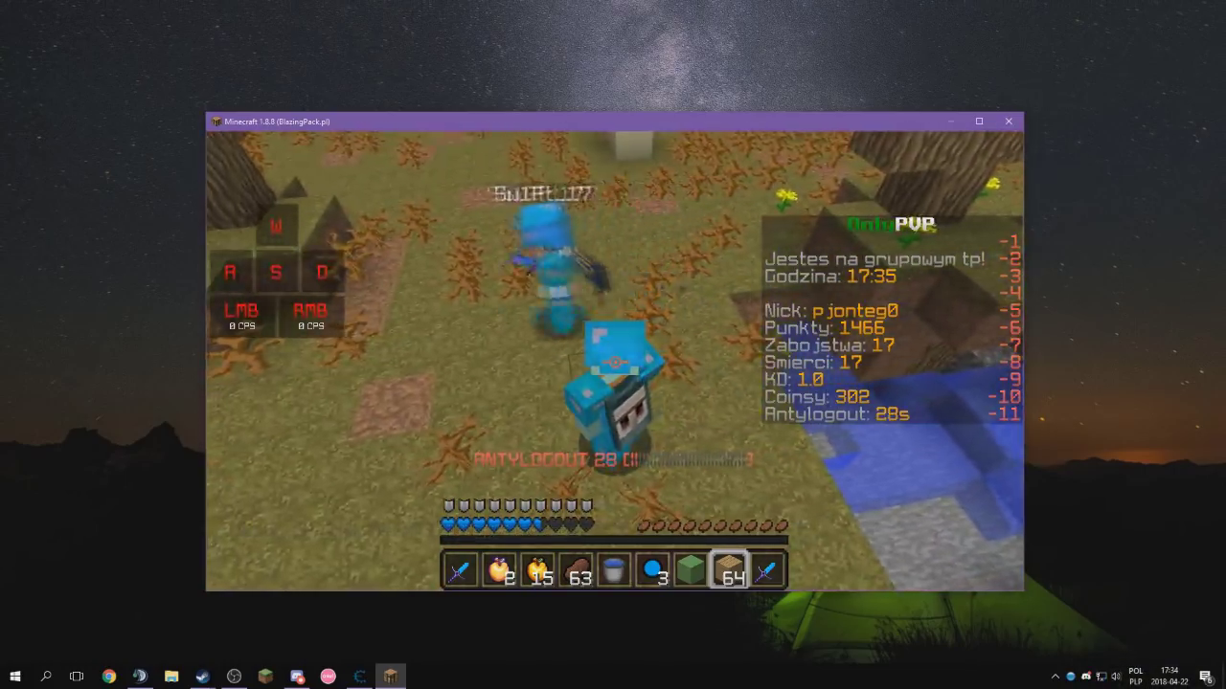
pyautogui.press('w')
pyautogui.press('d')
pyautogui.click(615, 362)
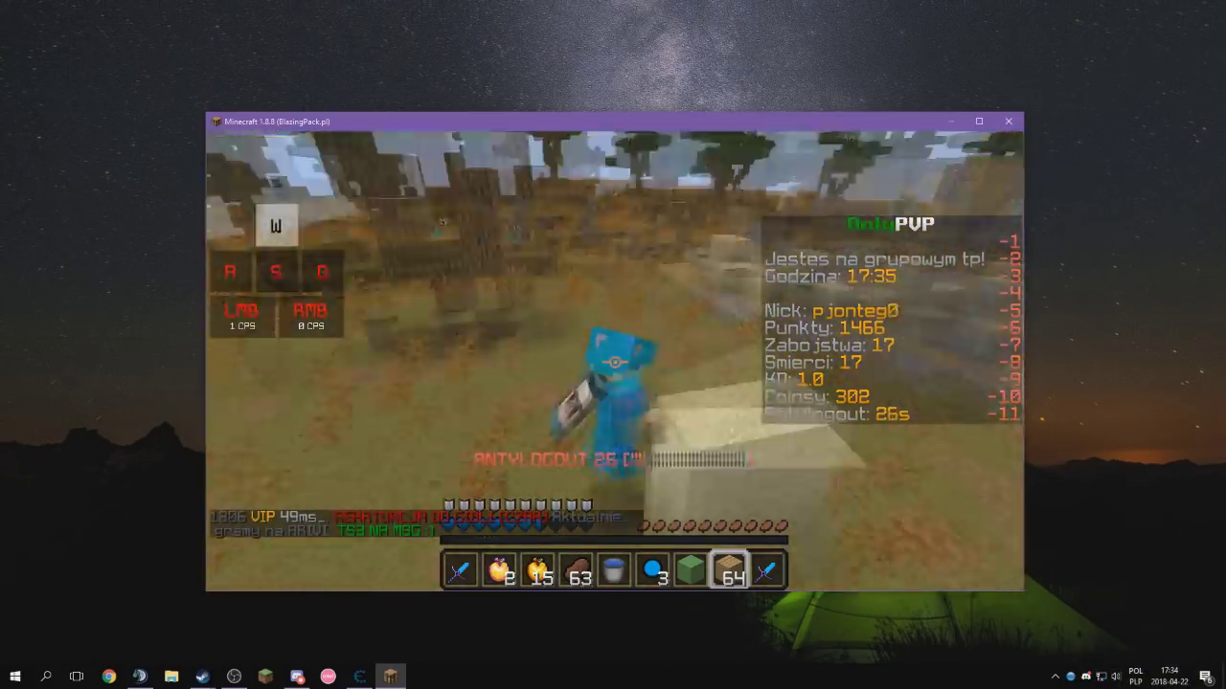
# Switch from the open inventory to asd, set the listed address's value to 15000, and return to Minecraft
pyautogui.press('e')
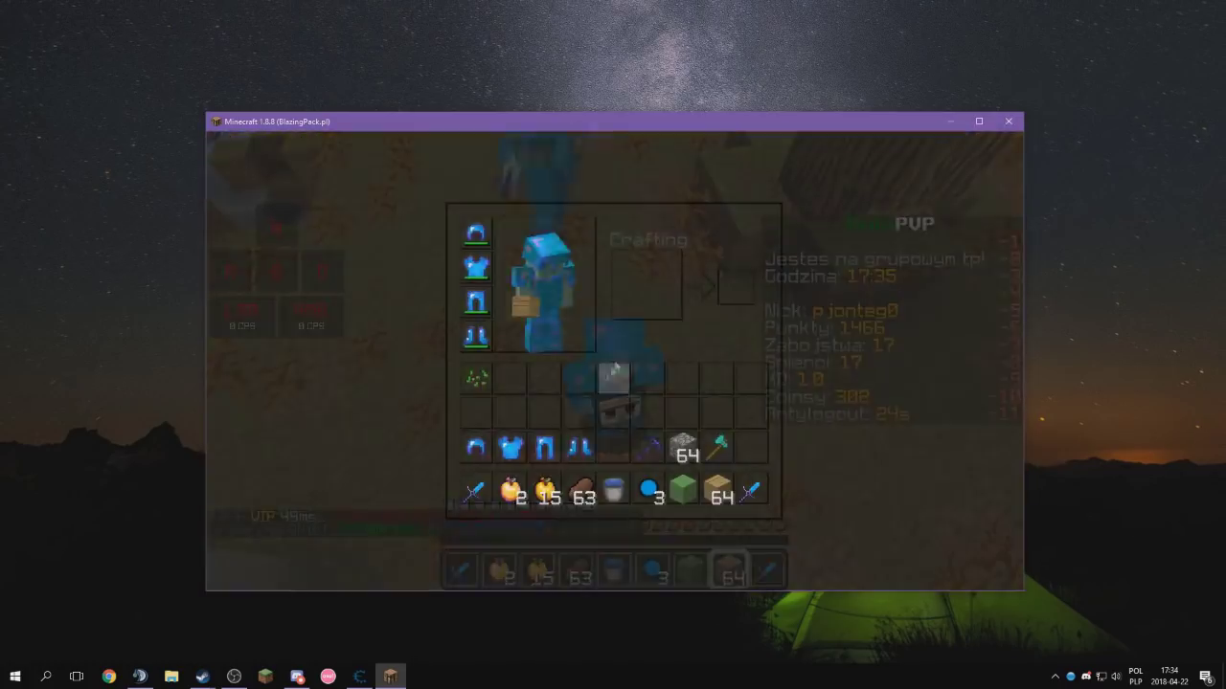
pyautogui.press('e')
pyautogui.press('e')
pyautogui.click(359, 676)
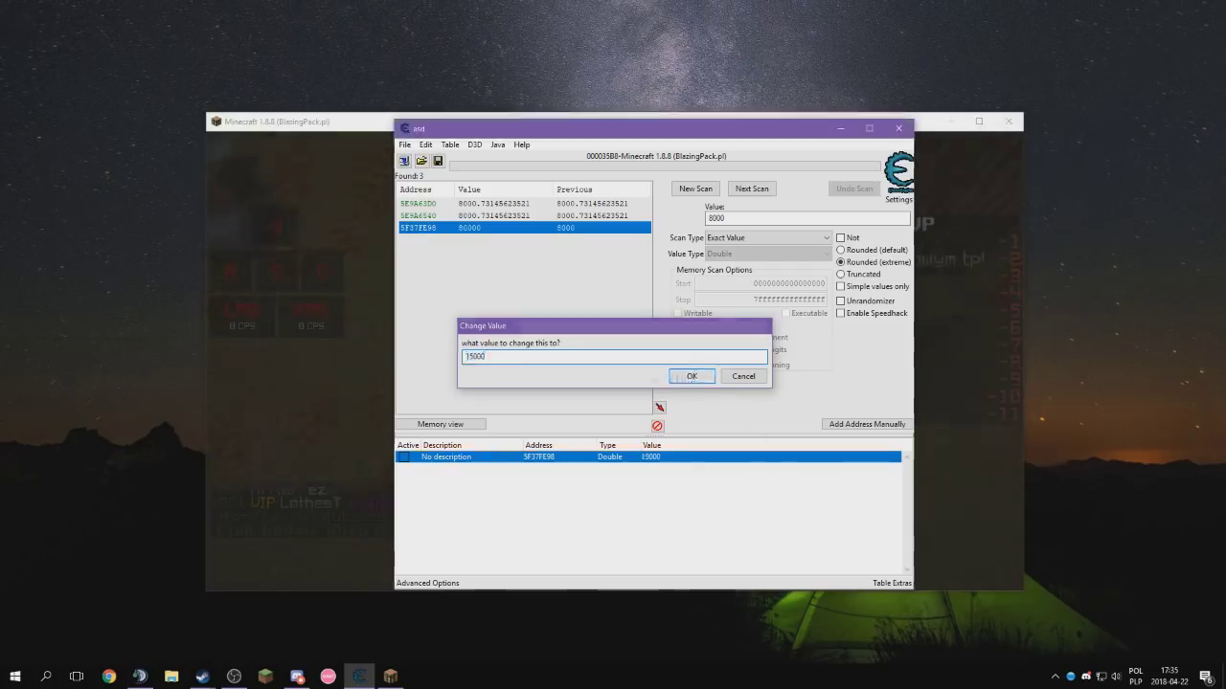
pyautogui.click(691, 378)
pyautogui.hotkey('alt', 'Tab')
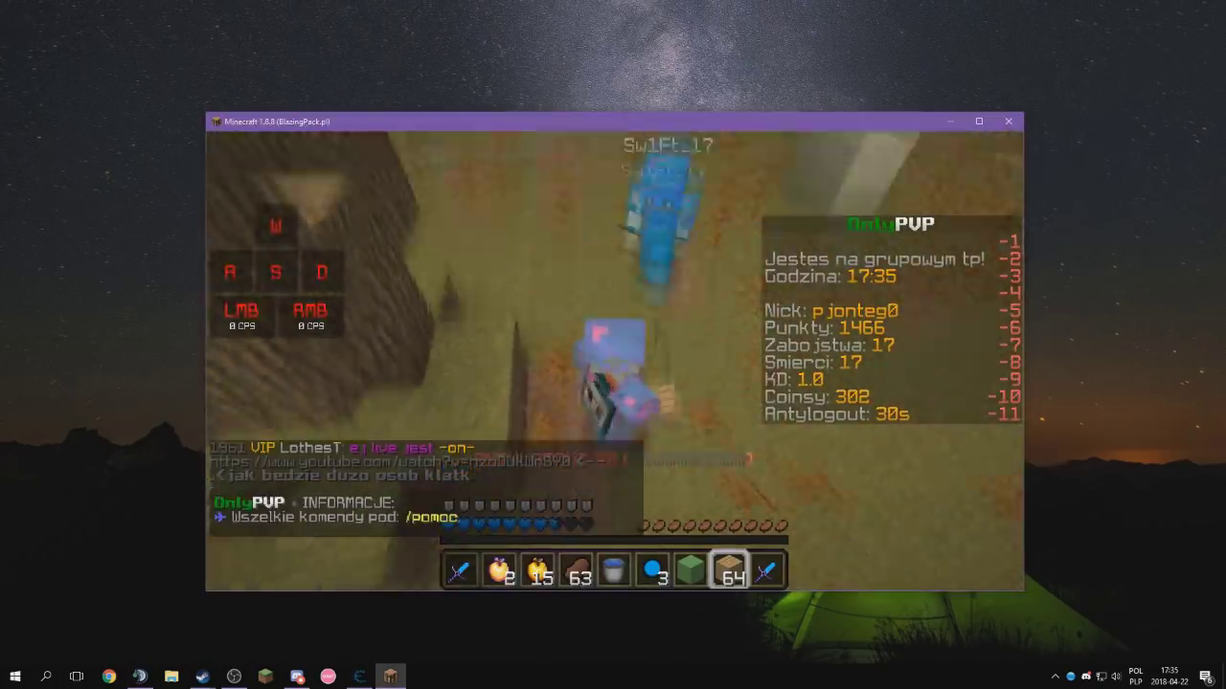
# Run past the other player, restore the first-person view, and keep moving through the arena while swinging once
pyautogui.press('d')
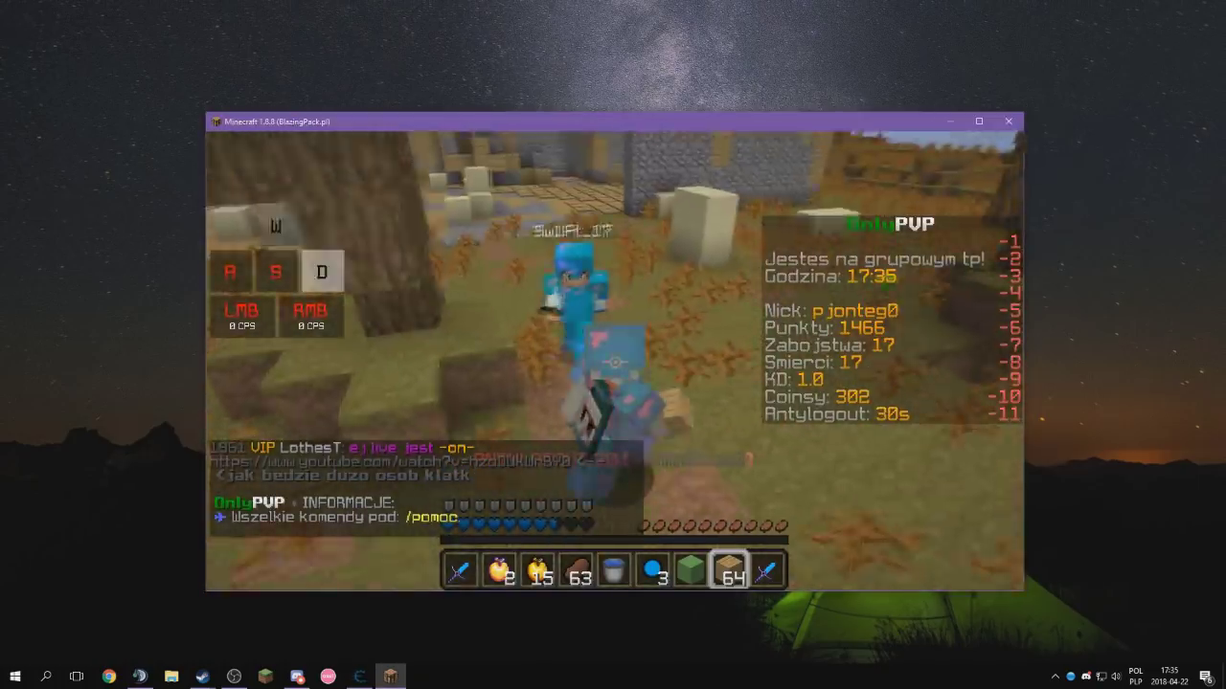
pyautogui.press('w')
pyautogui.press('F5')
pyautogui.press('F5')
pyautogui.click(615, 362)
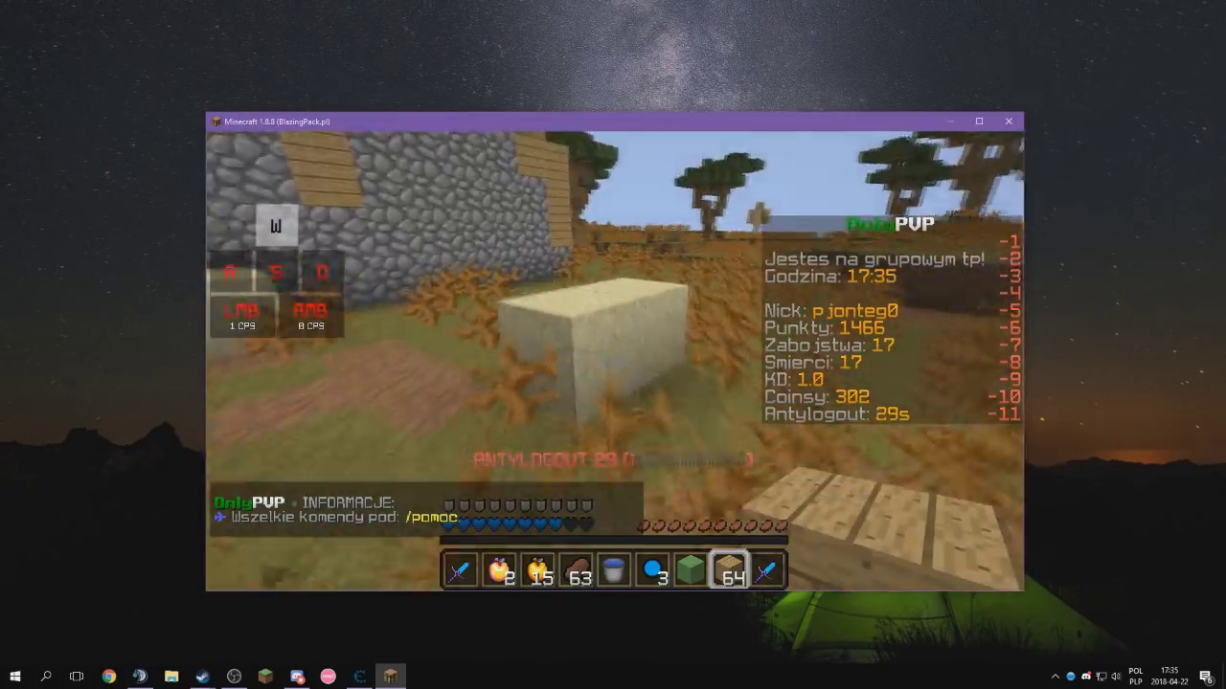
pyautogui.press('e')
pyautogui.press('e')
pyautogui.press('a')
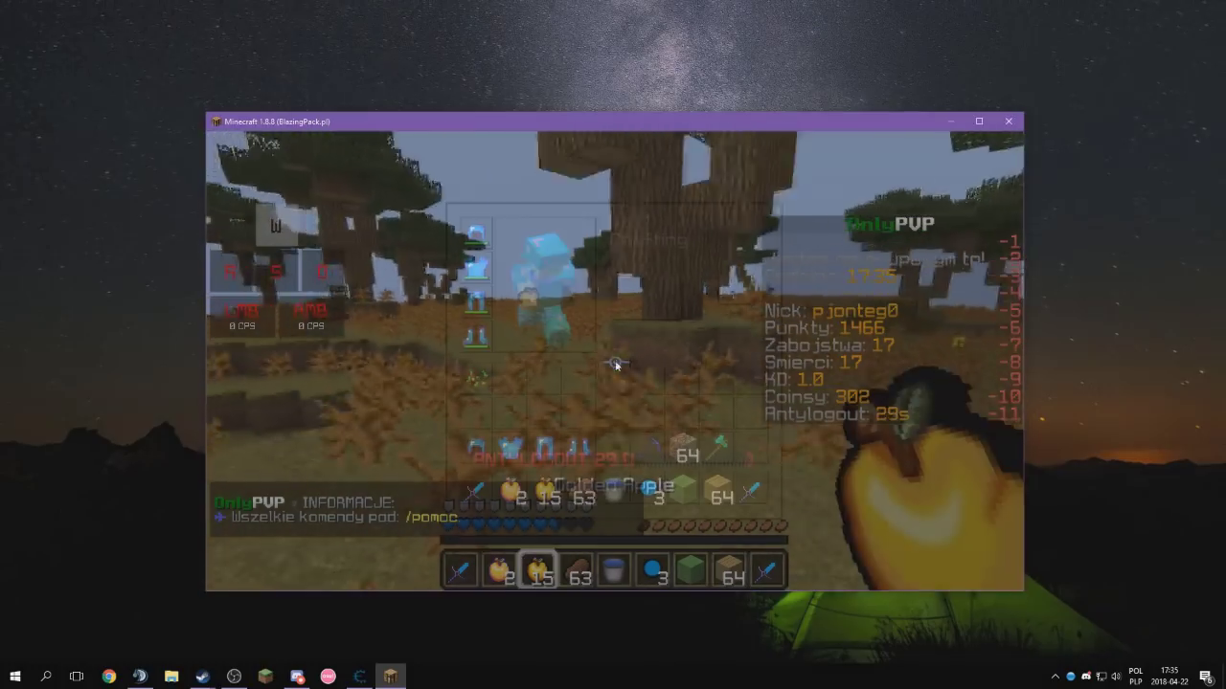
# Switch to asd, set the listed address's value to 5000, and return to the Minecraft window
pyautogui.click(360, 677)
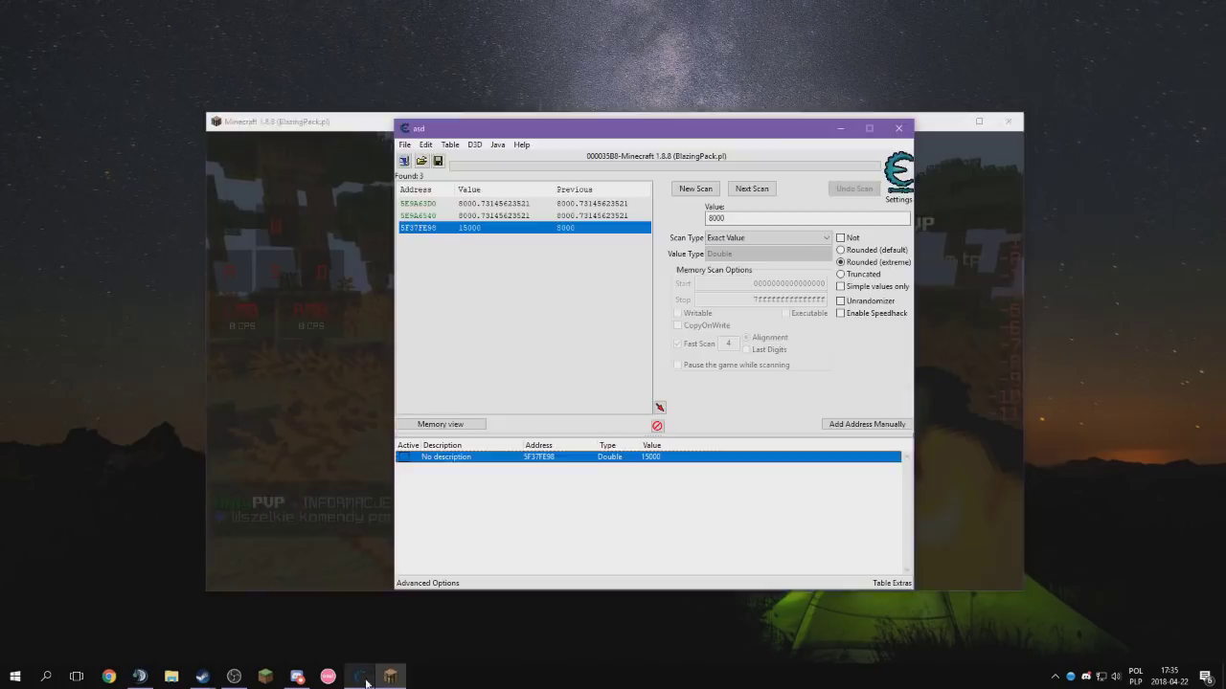
pyautogui.click(315, 462)
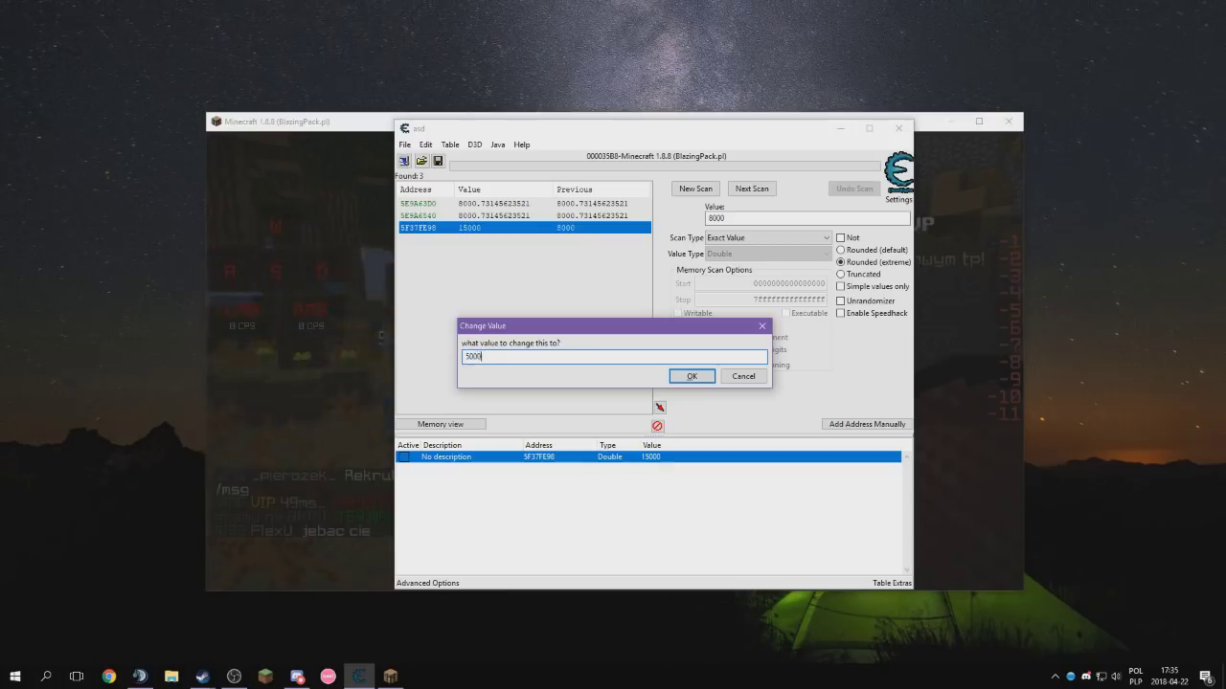
pyautogui.click(691, 382)
pyautogui.click(312, 412)
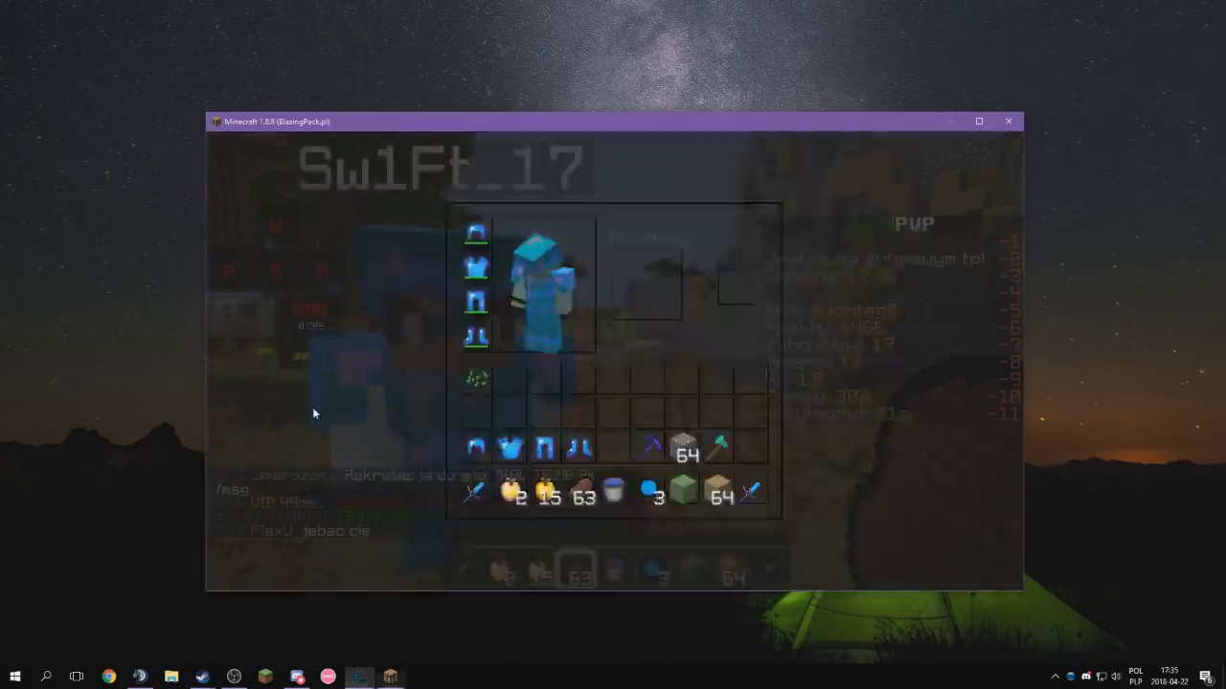
# Close the inventory, move around the arena facing the other player, and eat a steak
pyautogui.press('e')
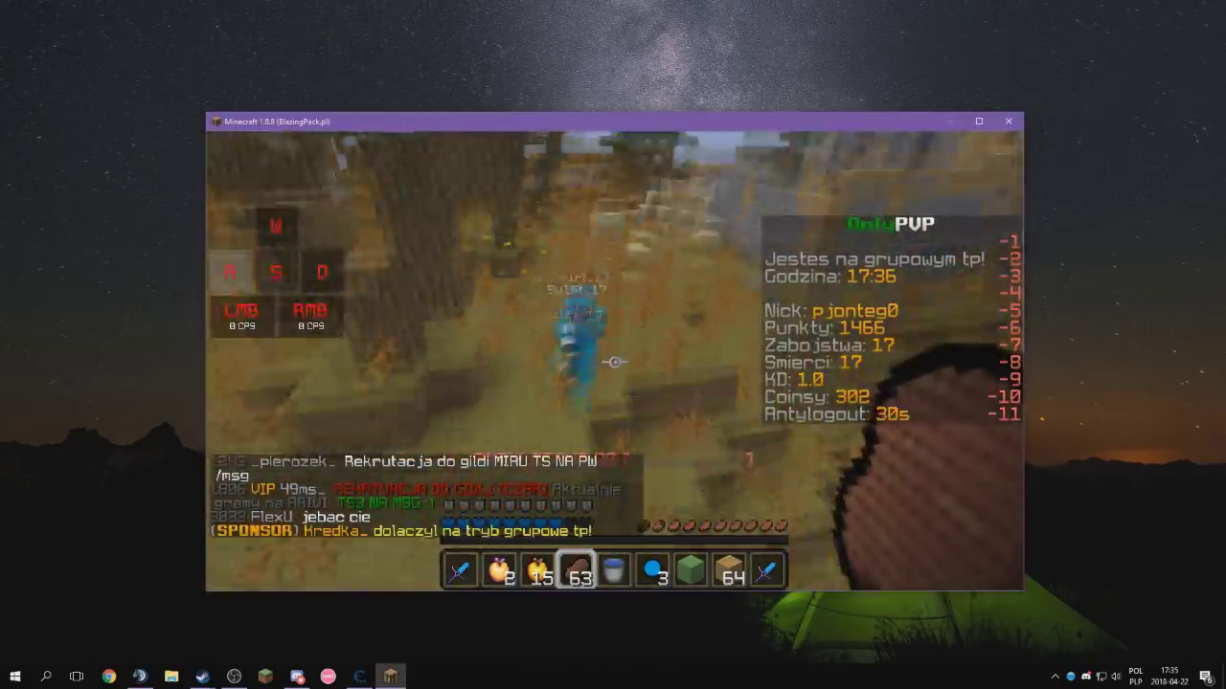
pyautogui.press('s')
pyautogui.press('w')
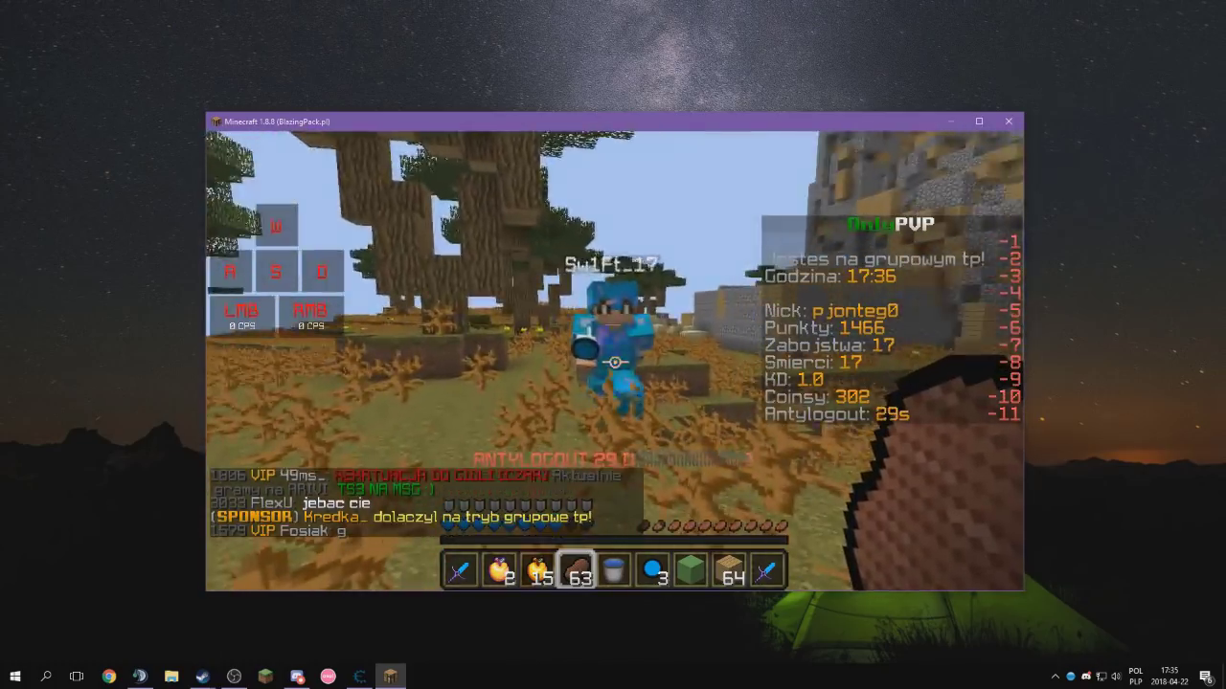
pyautogui.rightClick(615, 362)
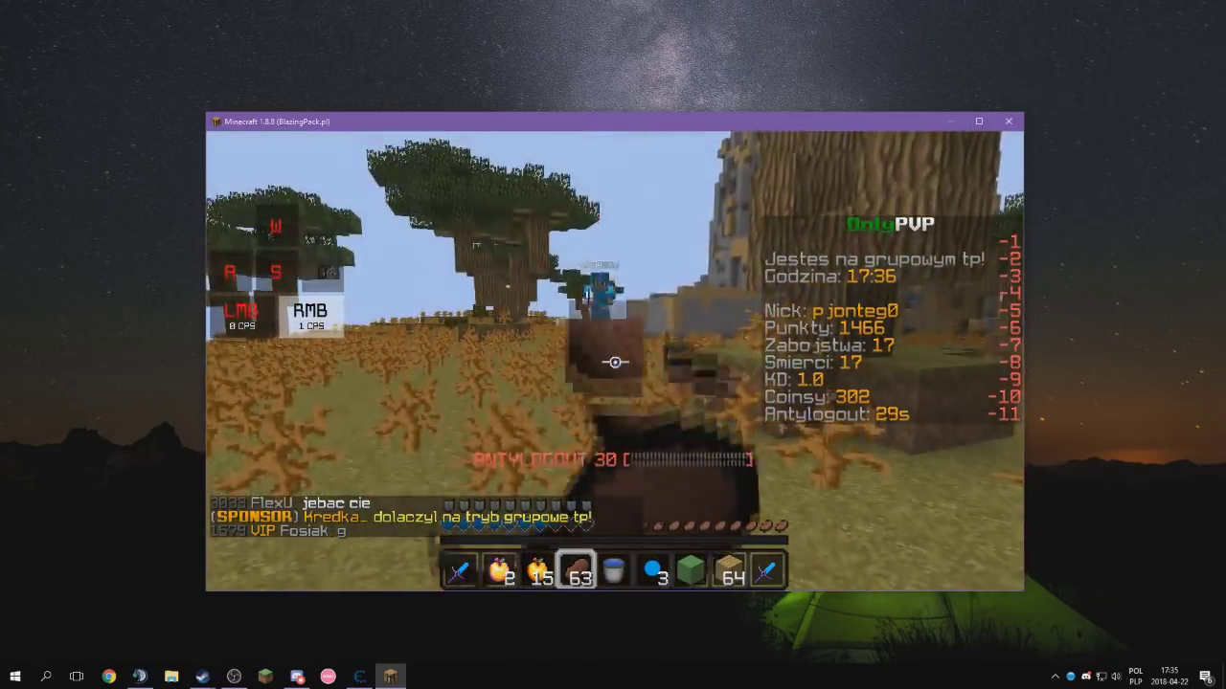
pyautogui.press('d')
pyautogui.press('a')
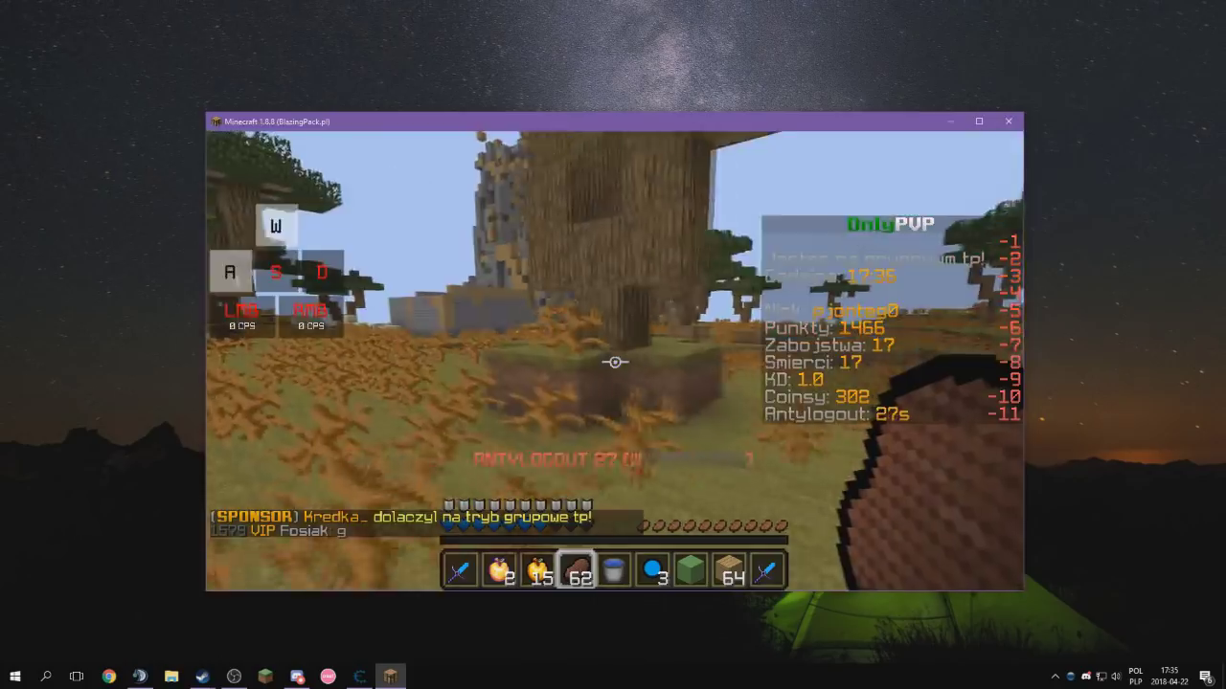
# Switch to asd and give the listed address a hotkey on 1 that sets its value to 8000
pyautogui.press('e')
pyautogui.hotkey('alt', 'Tab')
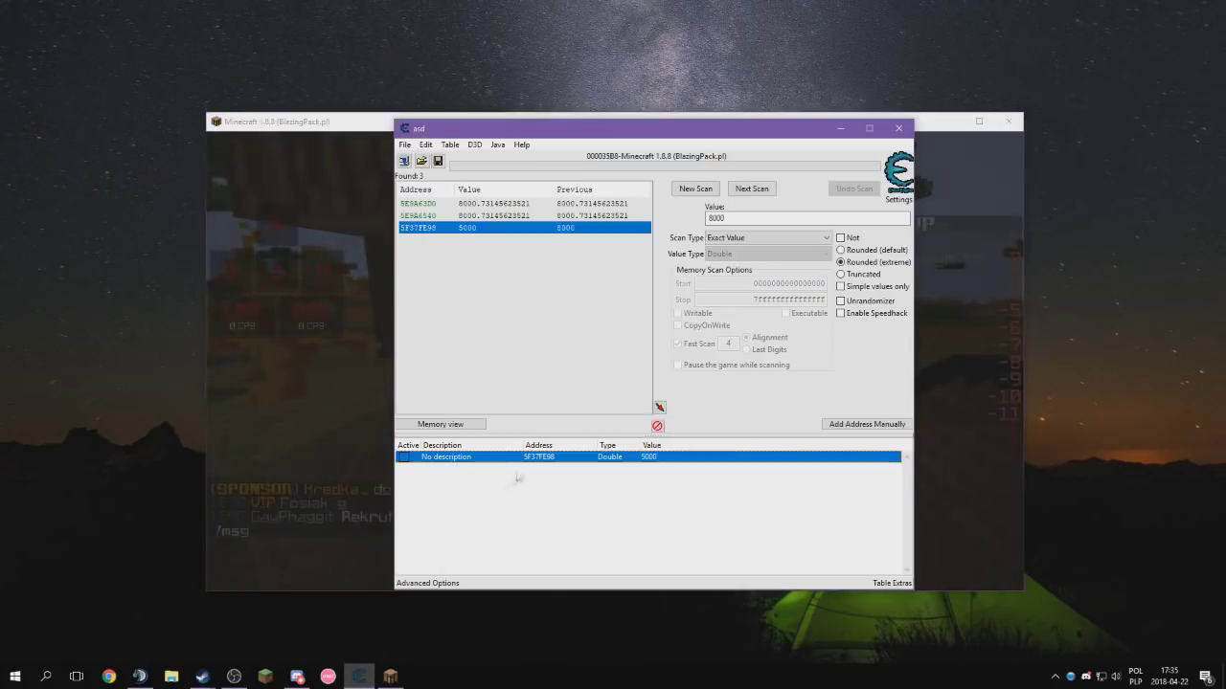
pyautogui.rightClick(540, 459)
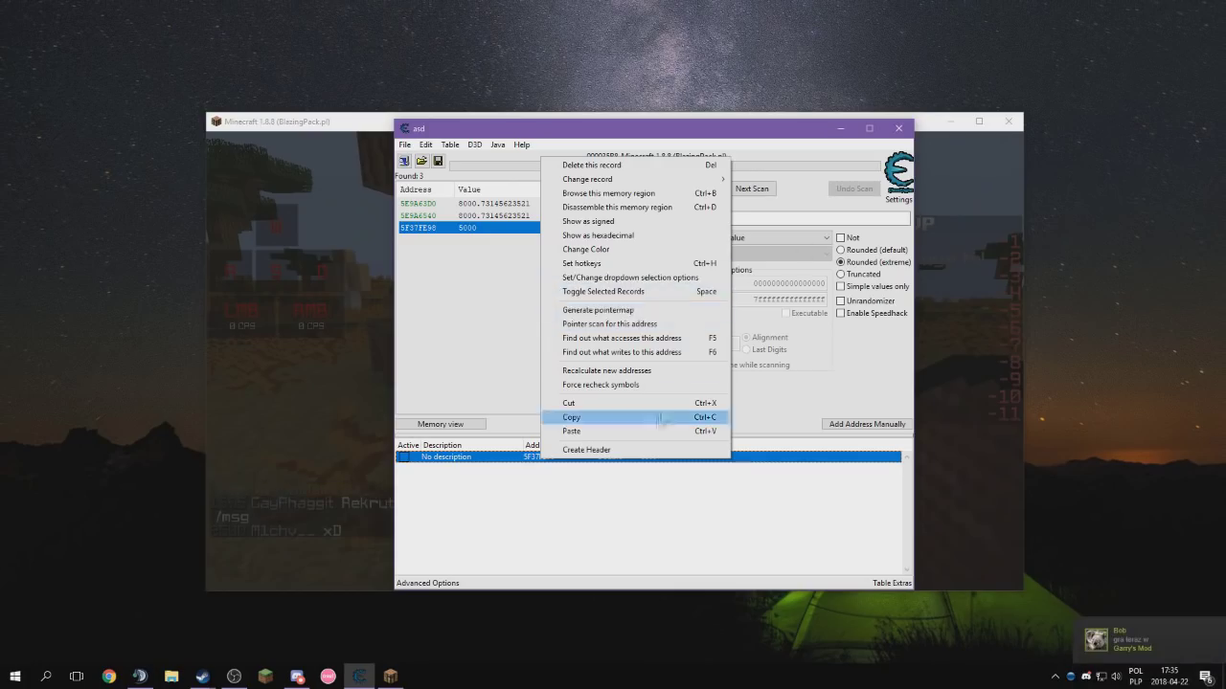
pyautogui.click(528, 486)
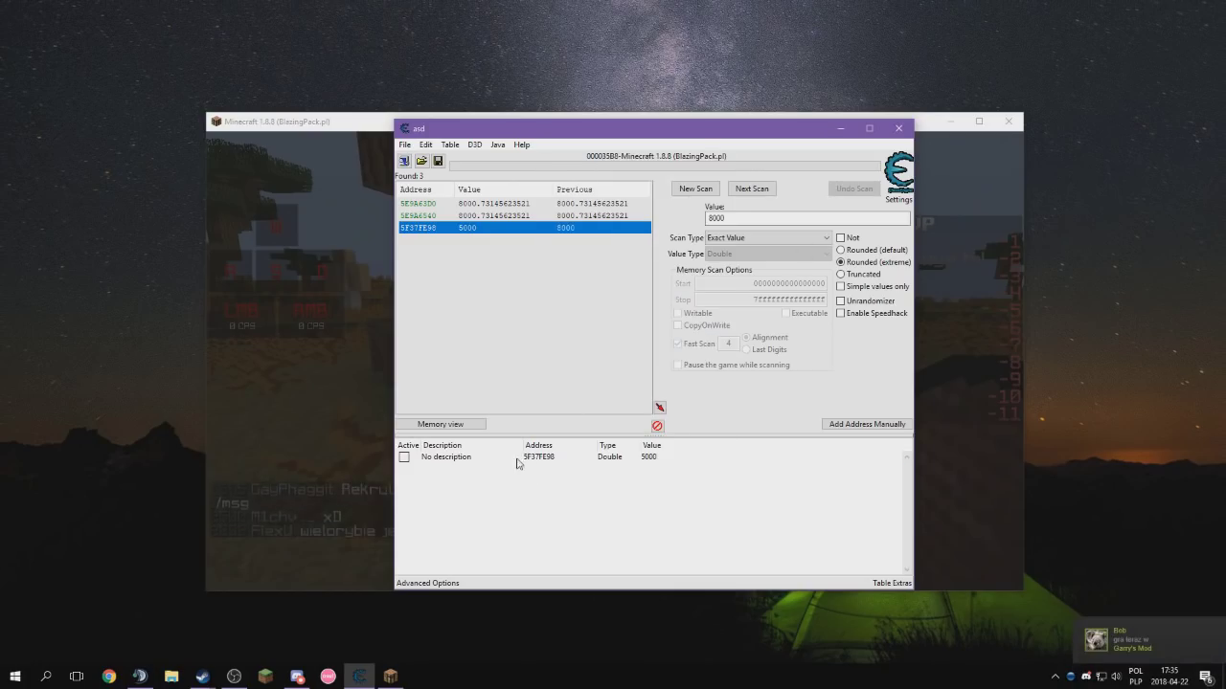
pyautogui.click(475, 459)
pyautogui.rightClick(597, 457)
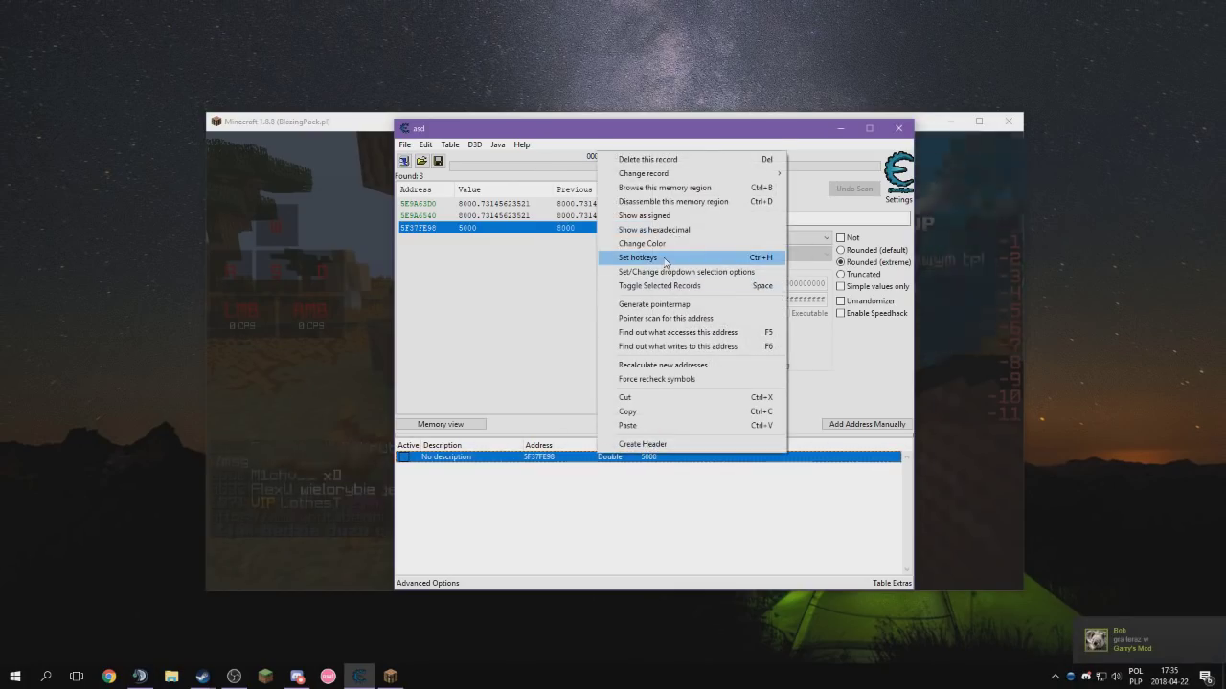
pyautogui.click(623, 254)
pyautogui.click(575, 490)
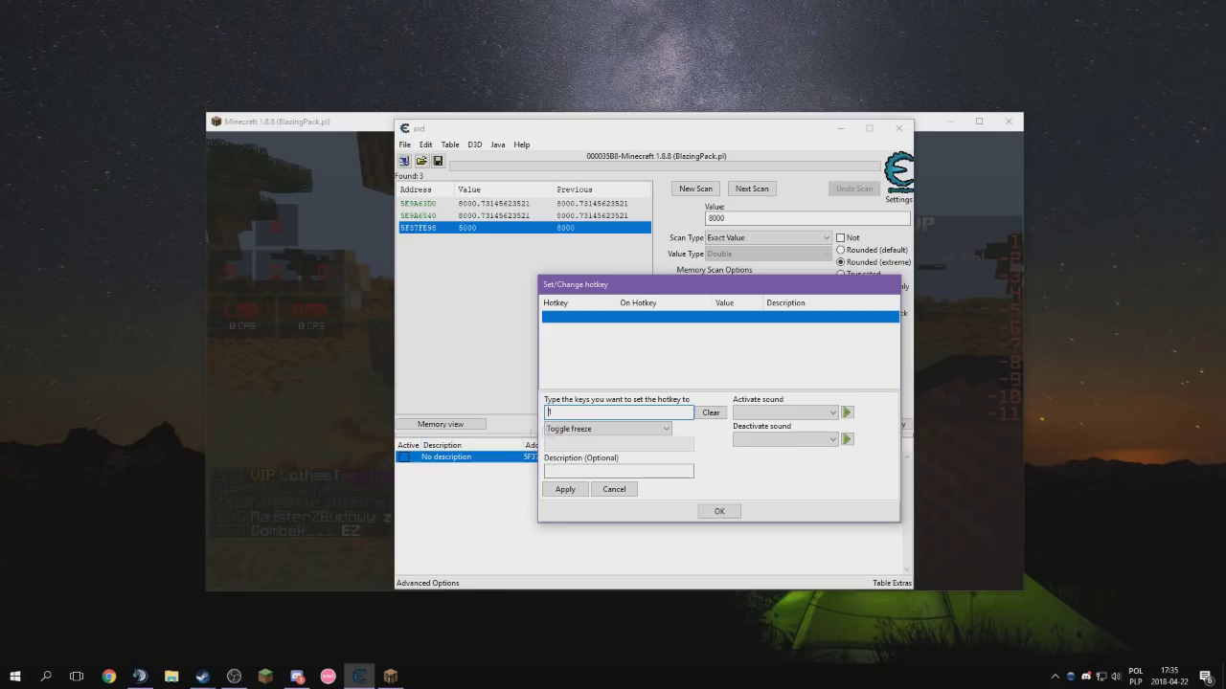
pyautogui.click(646, 429)
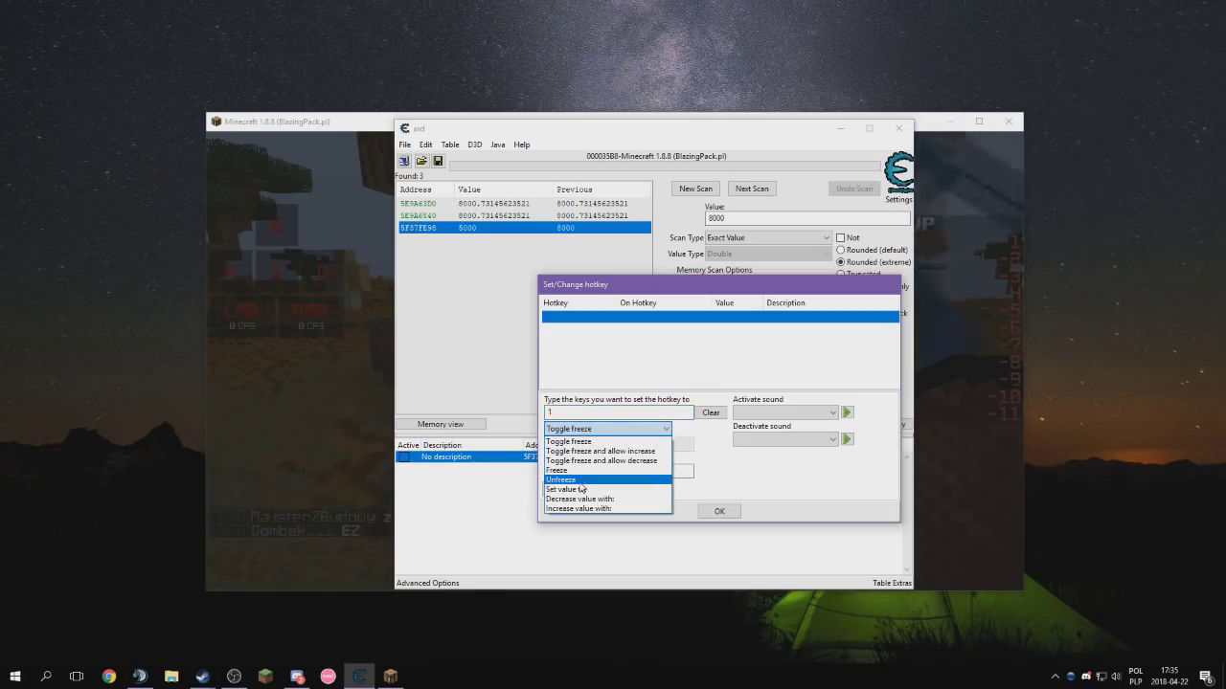
pyautogui.click(589, 495)
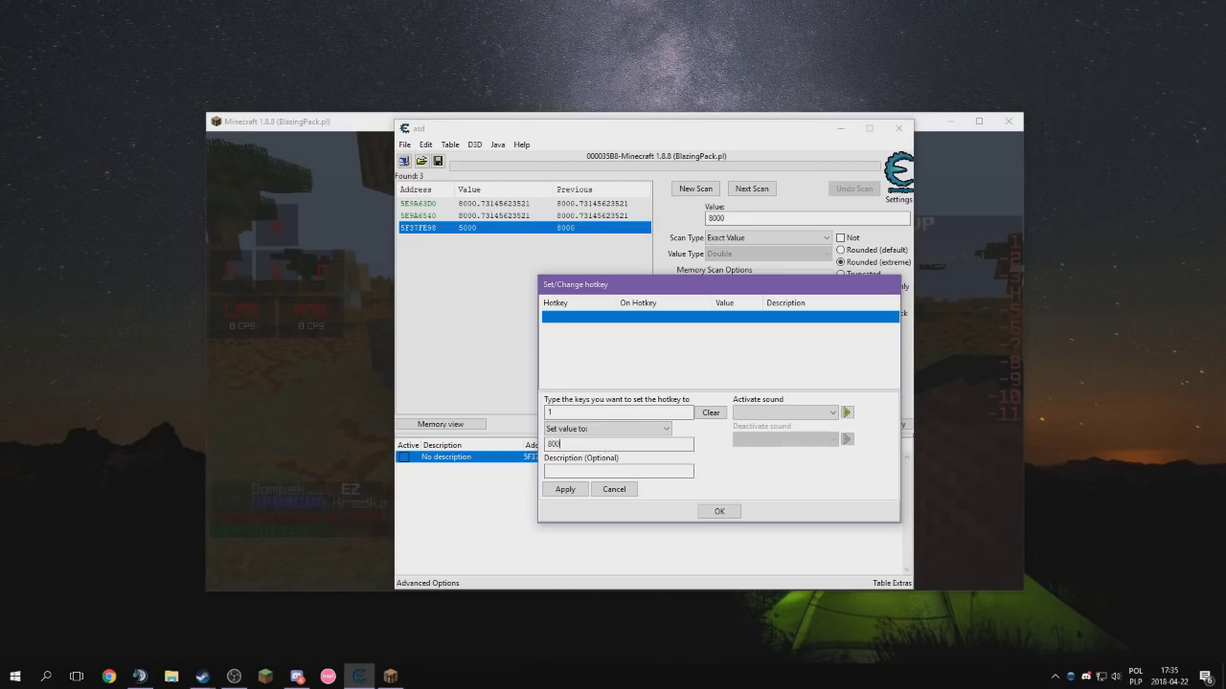
pyautogui.click(574, 492)
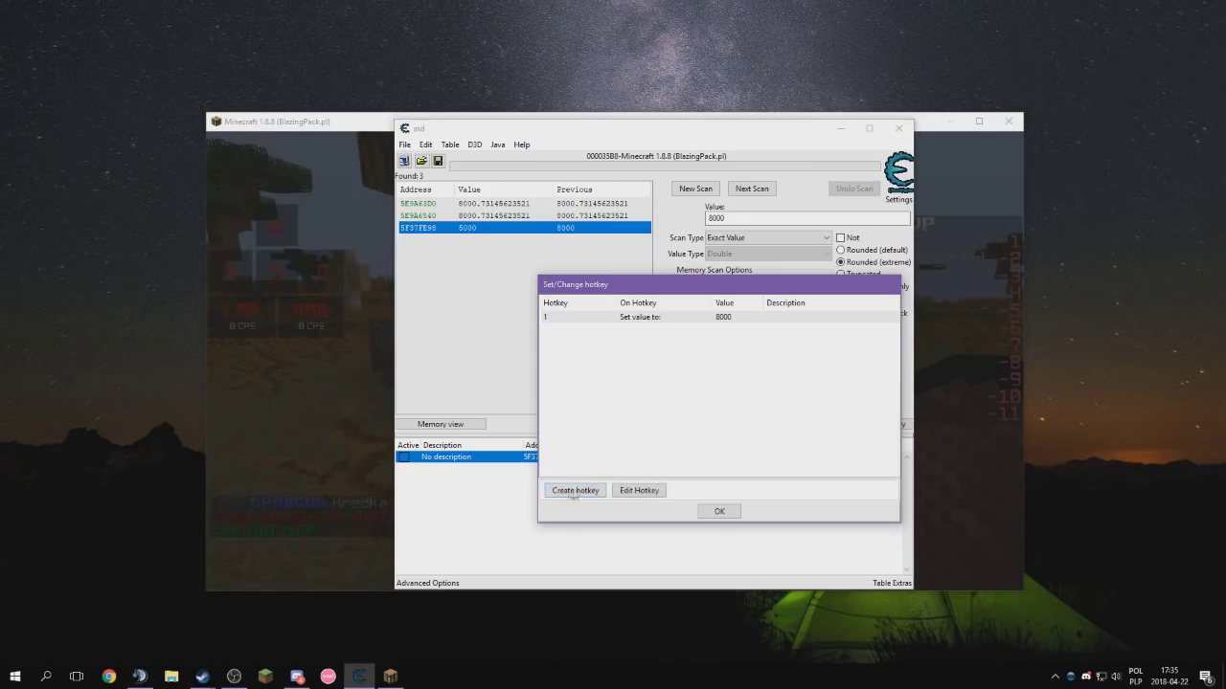
# Add a hotkey on 2 that sets the value to 5000 and one on Z that sets it to 80000, and accept the hotkeys
pyautogui.click(573, 489)
pyautogui.write('2')
pyautogui.click(576, 430)
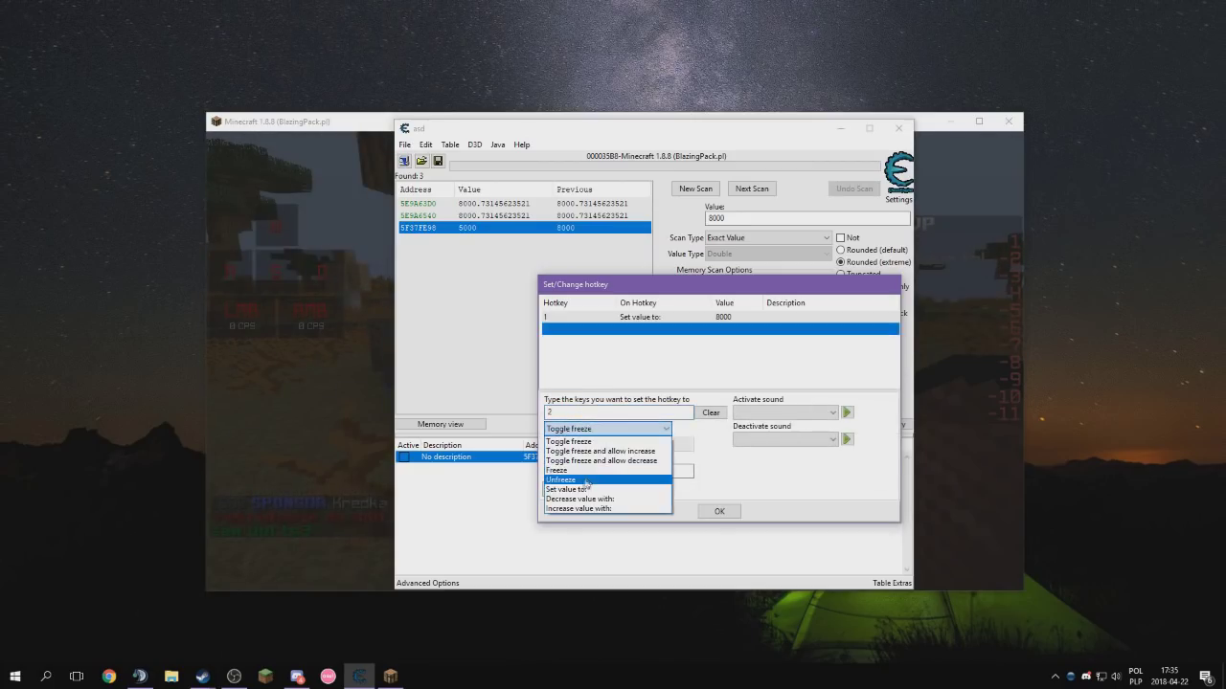
pyautogui.click(581, 490)
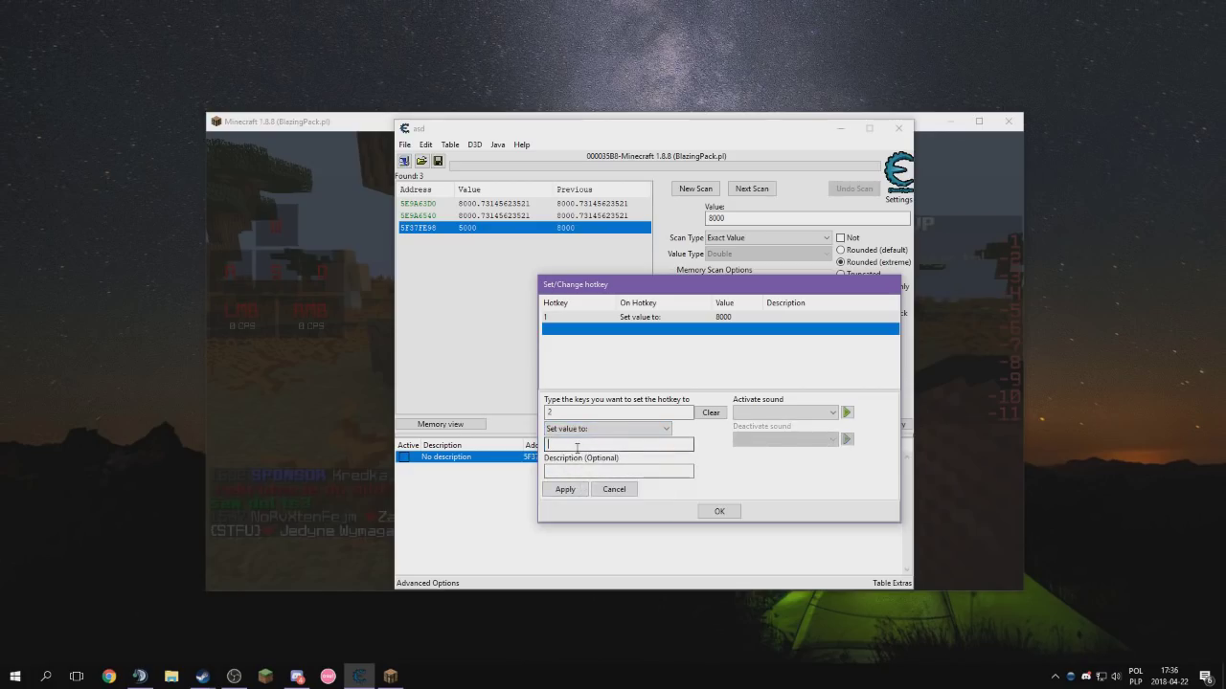
pyautogui.click(566, 490)
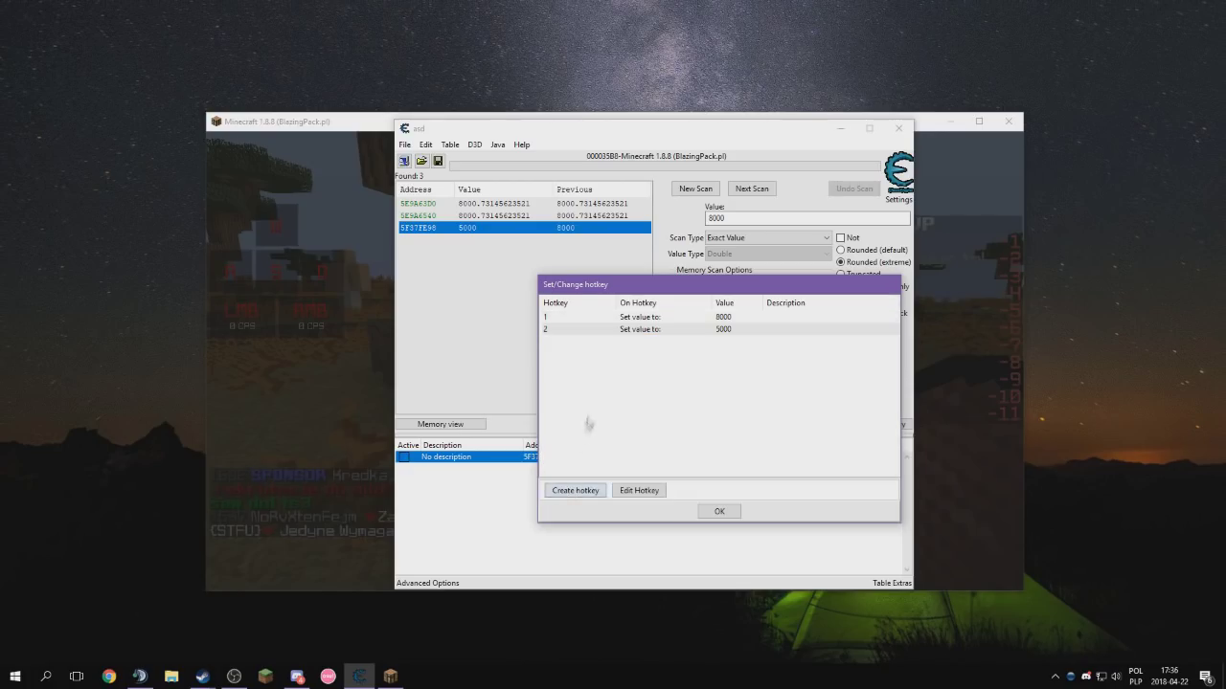
pyautogui.click(574, 490)
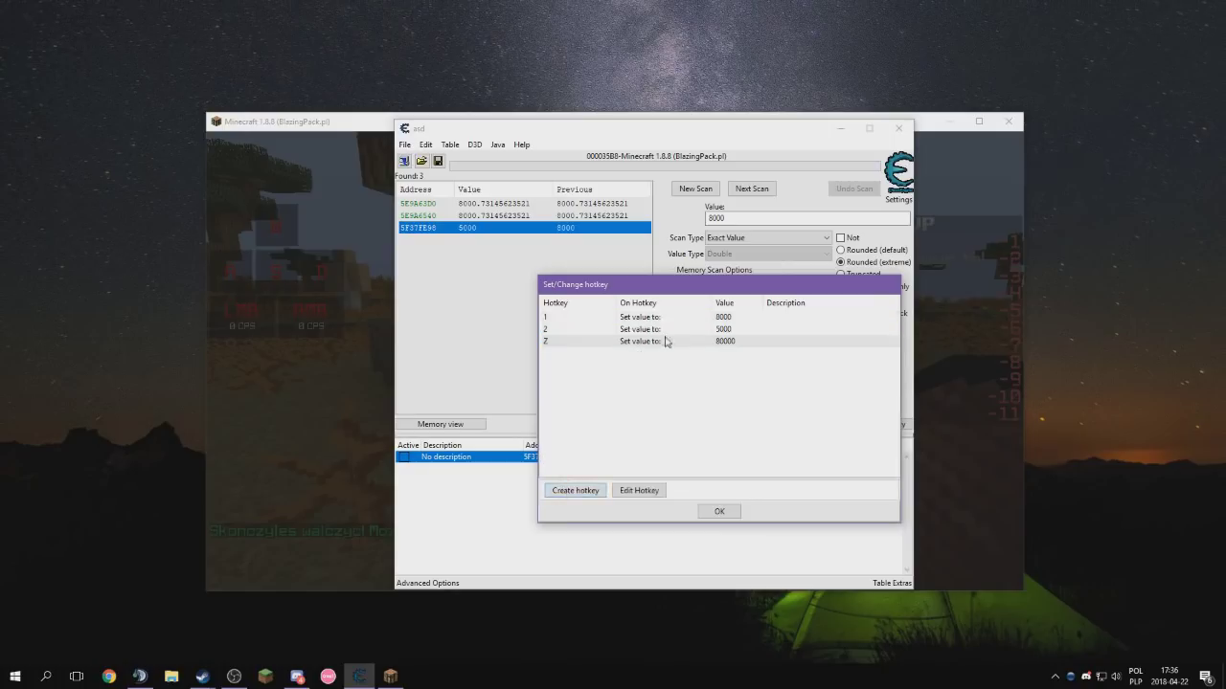
pyautogui.click(718, 513)
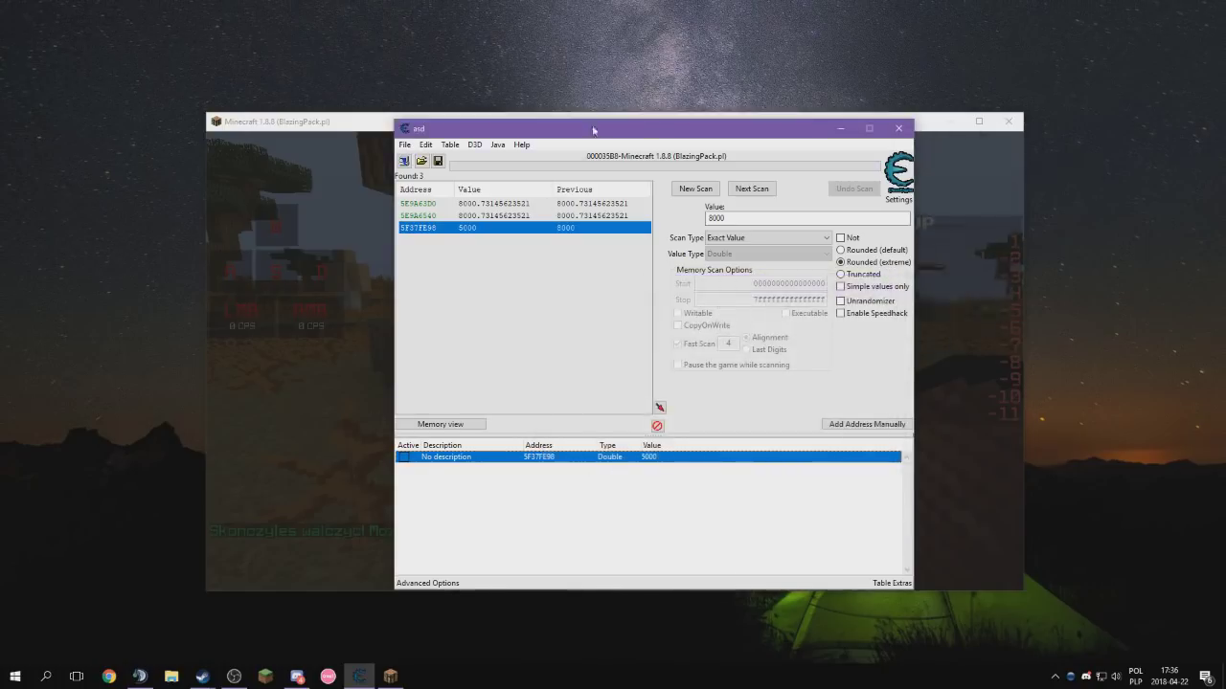
# Move the asd window aside, partly behind Minecraft, and return to the game with the inventory closed
pyautogui.moveTo(594, 134); pyautogui.dragTo(904, 158)
pyautogui.click(651, 172)
pyautogui.press('Escape')
# Run around the arena near the other player while switching between hotbar items
pyautogui.press('w')
pyautogui.press('d')
pyautogui.scroll(5, 615, 362)
pyautogui.press('a')
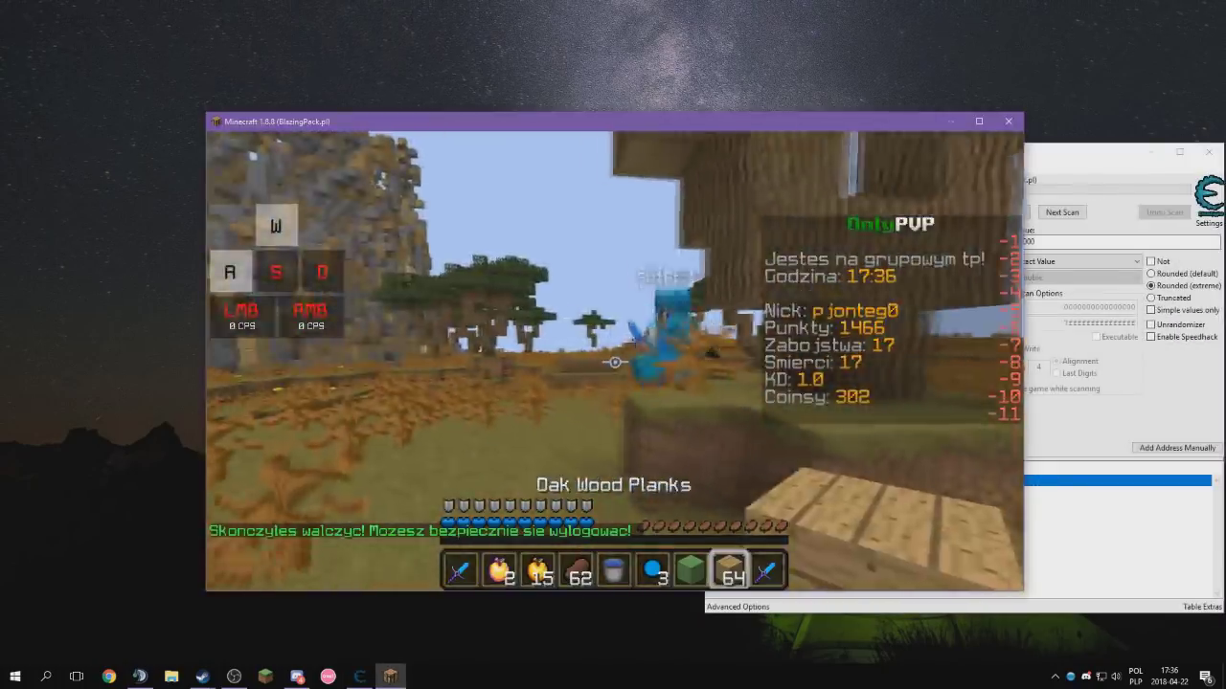
pyautogui.press('9')
pyautogui.press('4')
pyautogui.press('d')
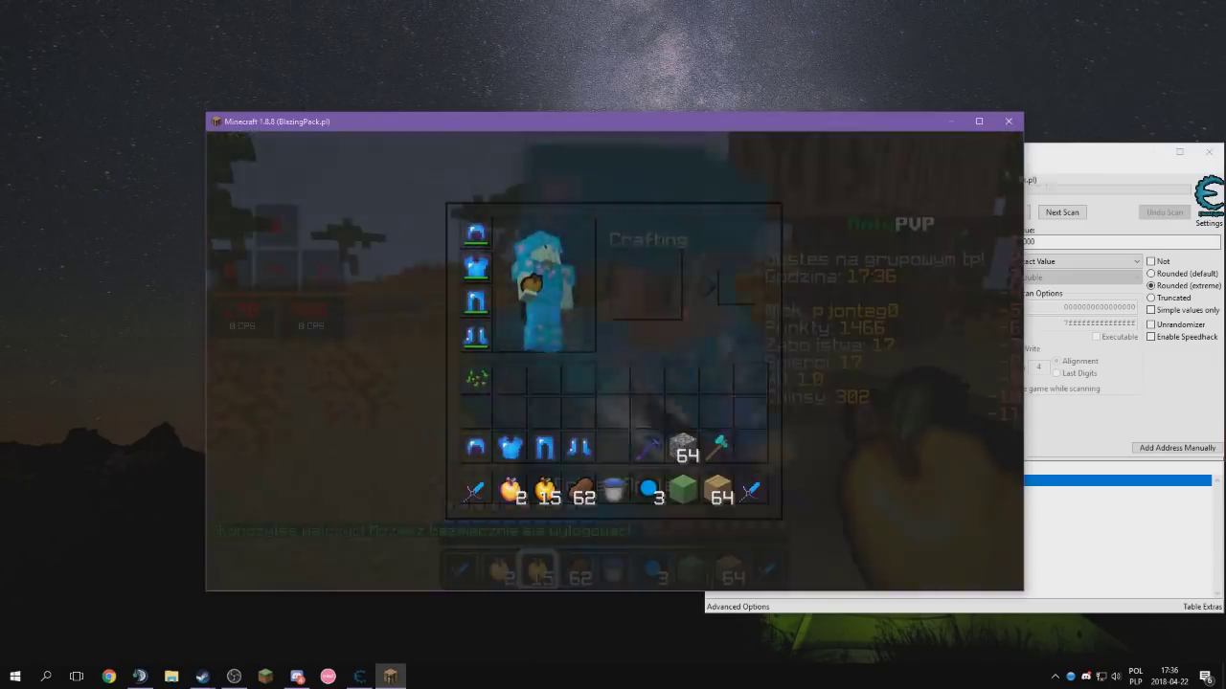
# Reposition asd so its address and value columns stay visible beside Minecraft, and return to the game
pyautogui.moveTo(1079, 159); pyautogui.dragTo(1222, 133)
pyautogui.click(938, 201)
pyautogui.press('Escape')
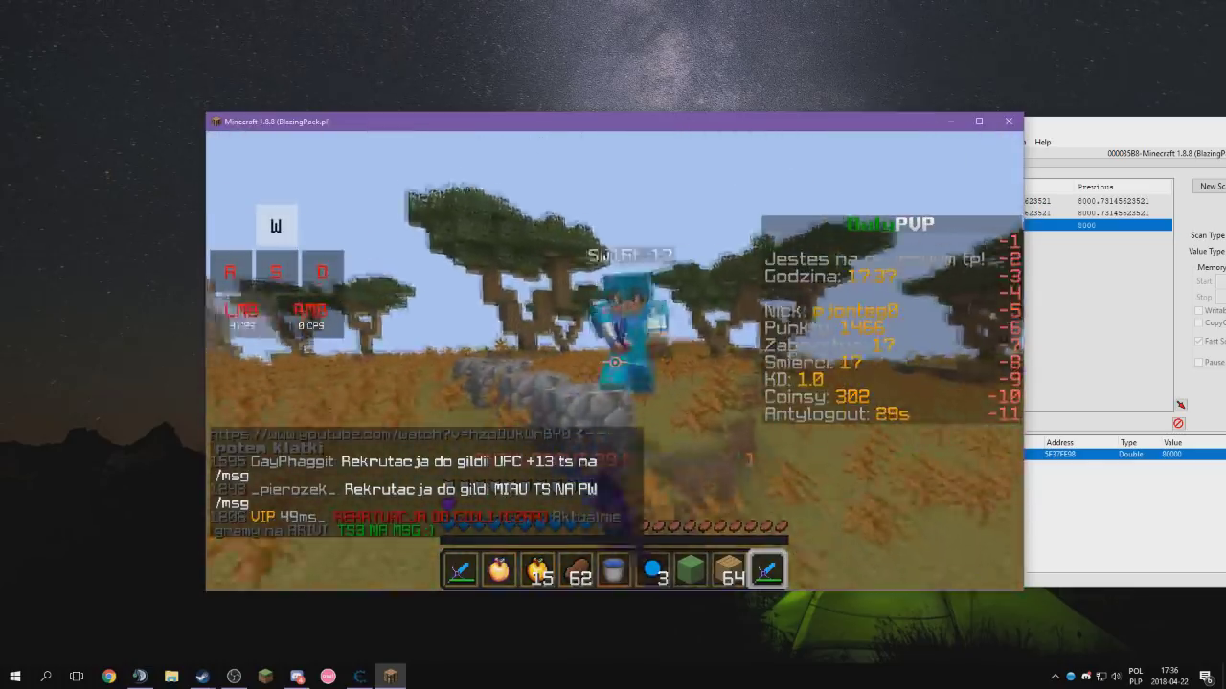
# Run past the other player and switch the camera to the front-facing third-person view
pyautogui.press('w')
pyautogui.press('a')
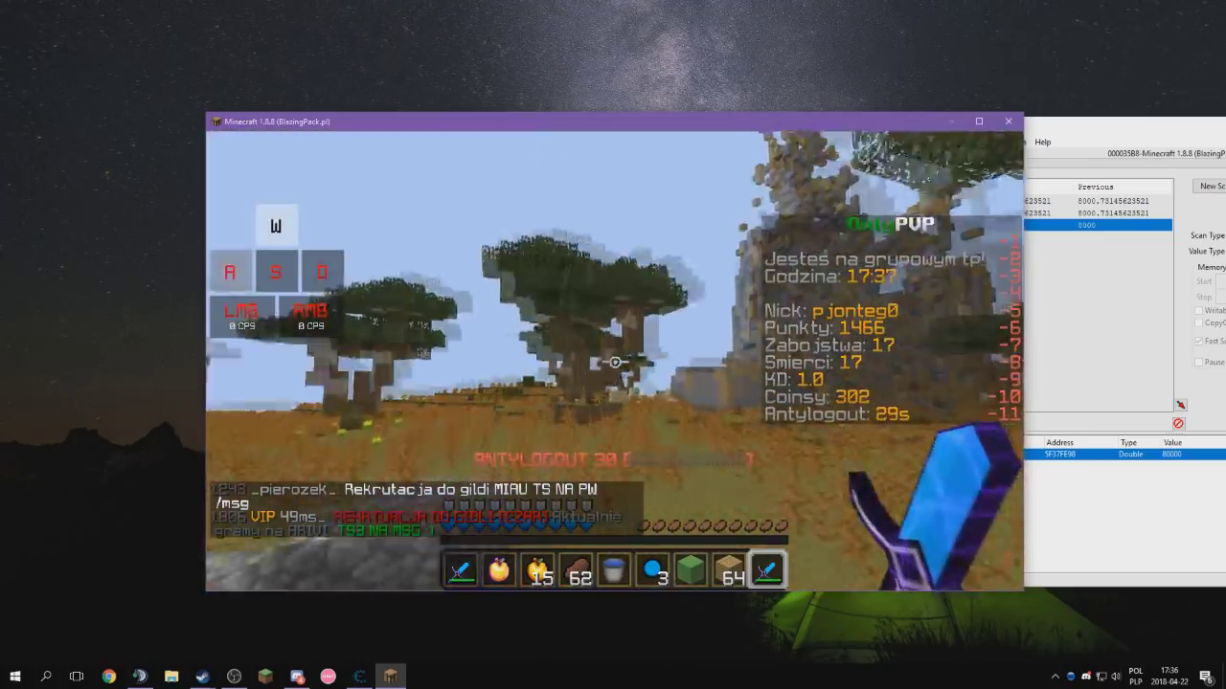
pyautogui.press('d')
pyautogui.press('F5')
pyautogui.press('F5')
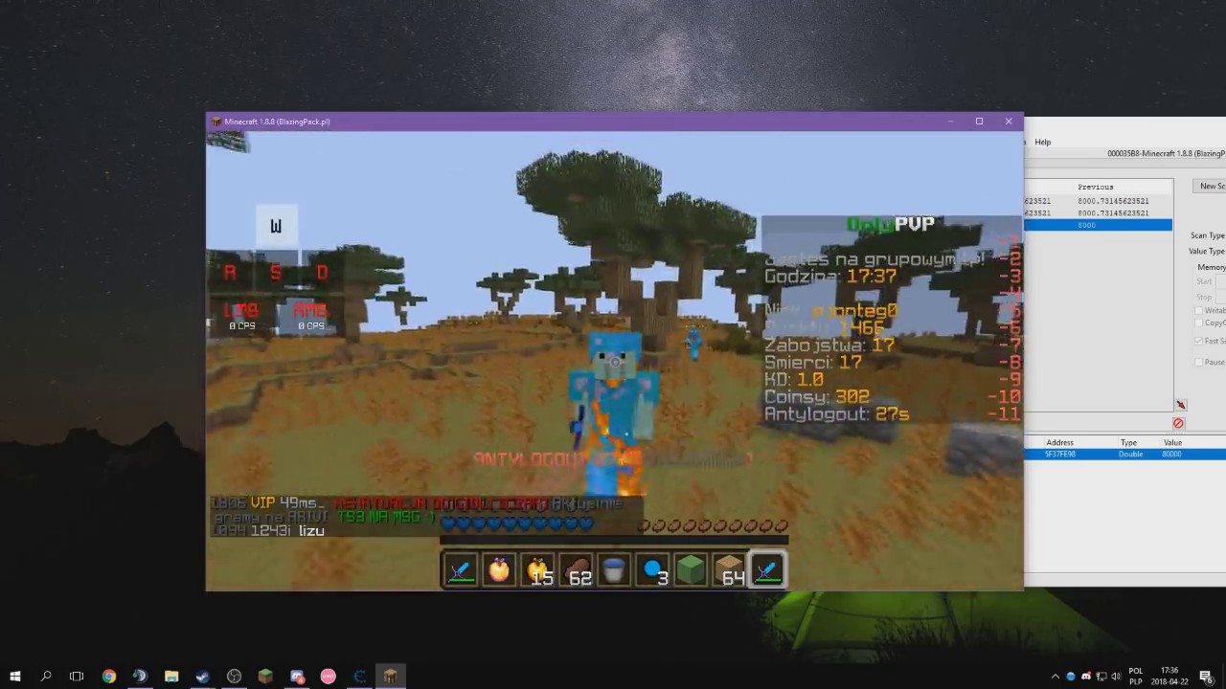
# Set the value to 8000 with its hotkey while selecting the first diamond sword, and keep running with one swing toward the other player
pyautogui.press('w')
pyautogui.press('1')
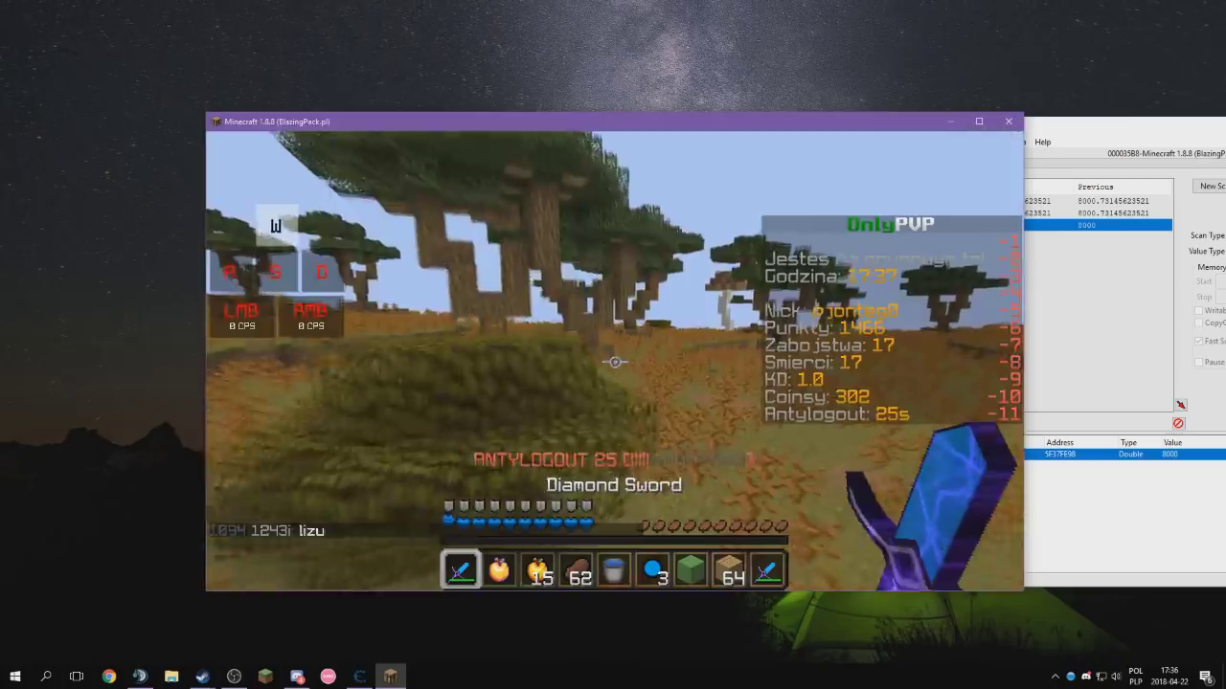
pyautogui.press('d')
pyautogui.press('w')
pyautogui.press('a')
pyautogui.click(615, 362)
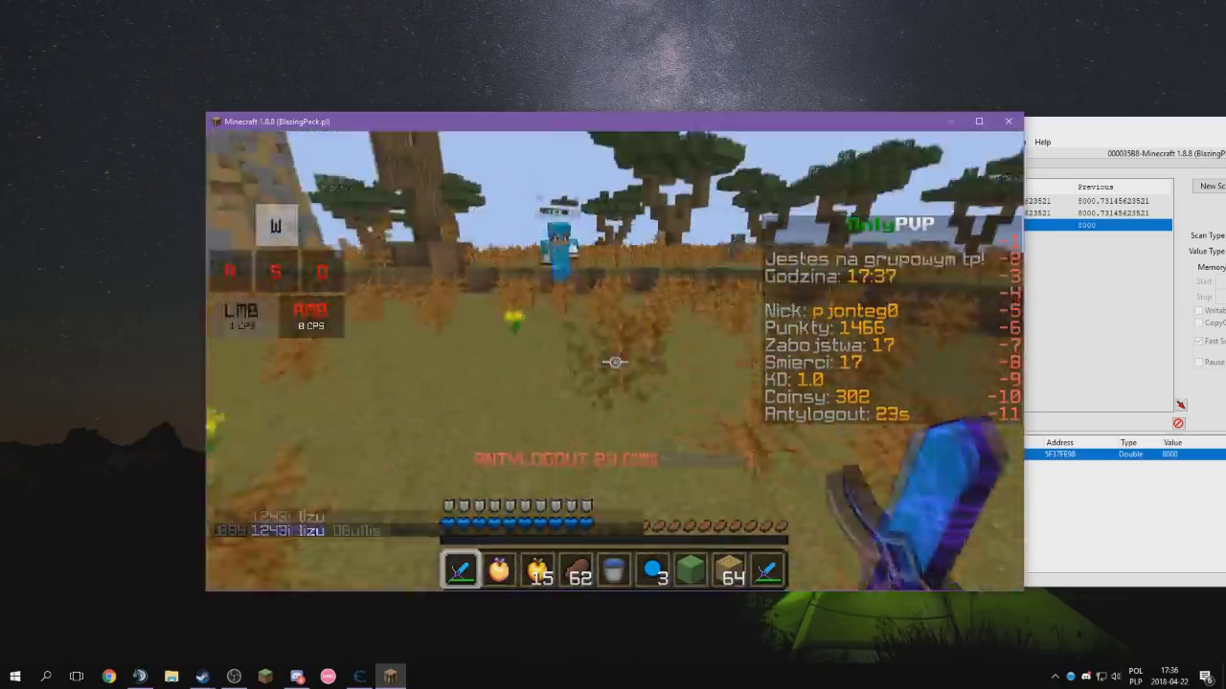
pyautogui.press('5')
pyautogui.press('a')
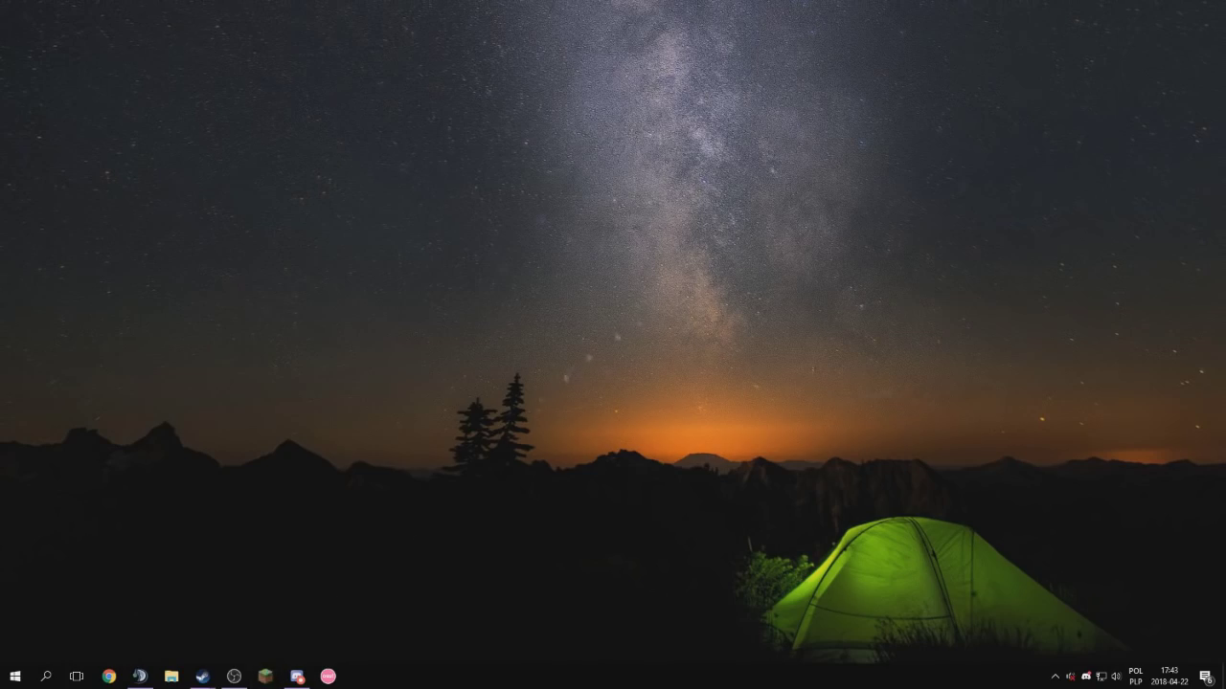
# Open the Minecraft Launcher and start Cheat Engine 6.6 from the Windows search
pyautogui.click(260, 673)
pyautogui.click(46, 676)
pyautogui.write('chea')
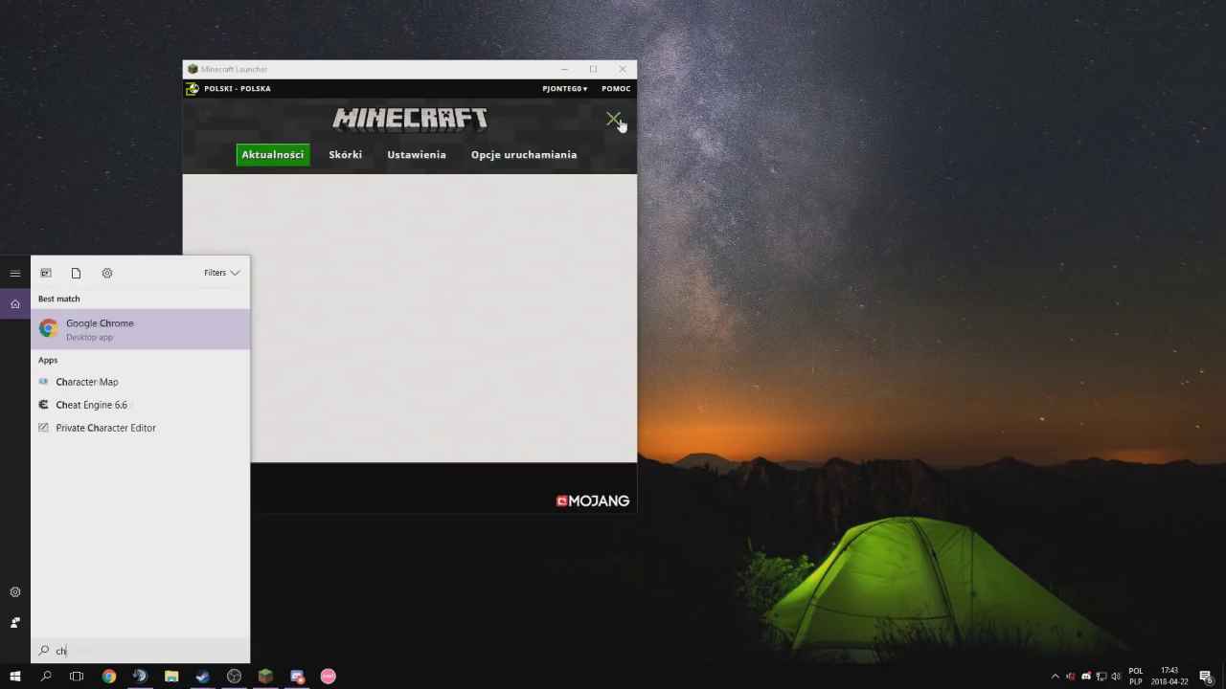
pyautogui.click(147, 330)
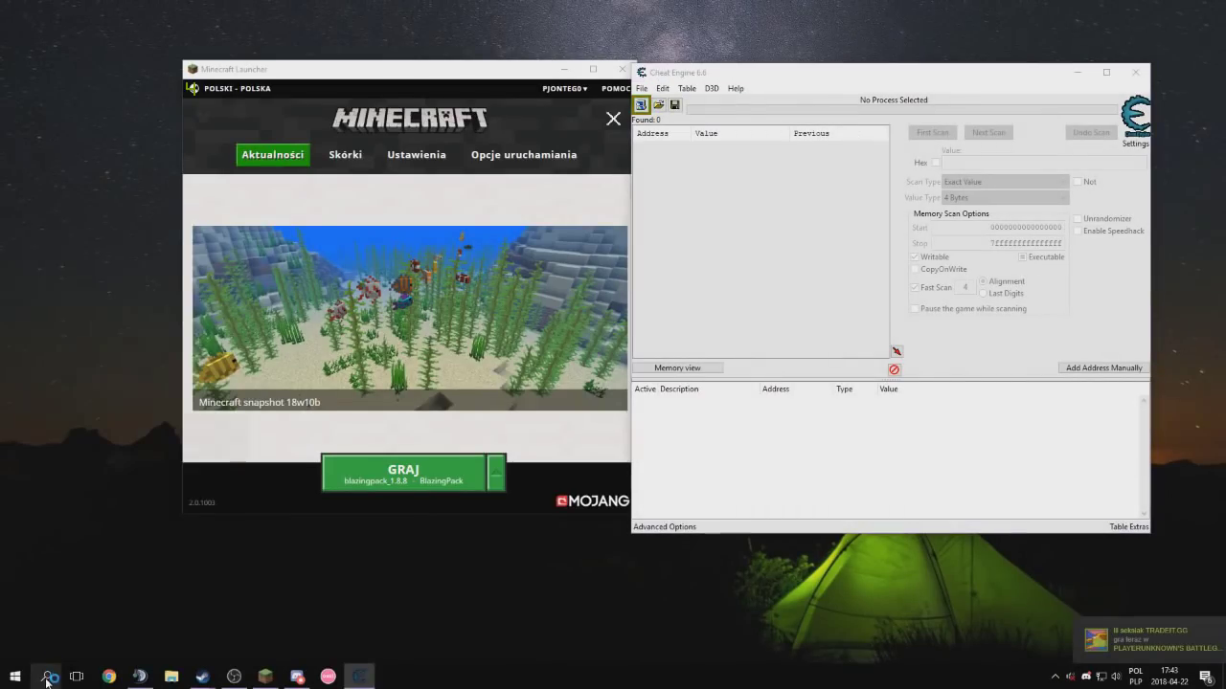
# Open Window Title Changer, retitle the Cheat Engine 6.6 window as asd, and close the title changer
pyautogui.click(46, 676)
pyautogui.write('wind')
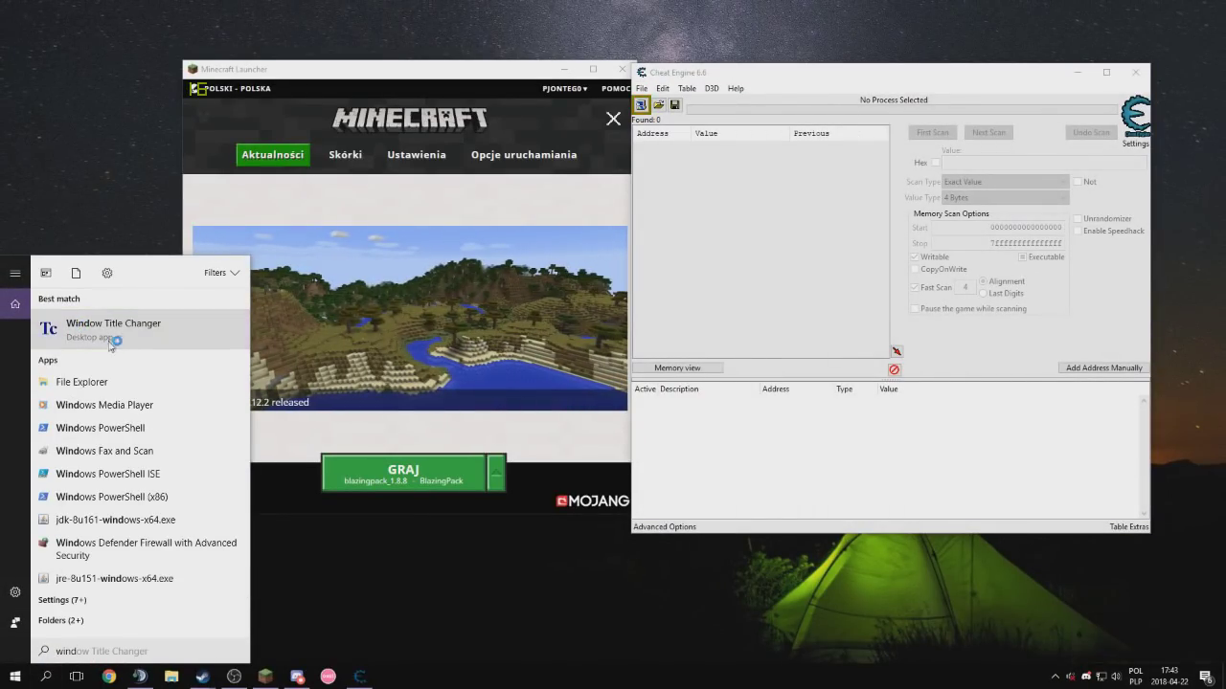
pyautogui.click(111, 340)
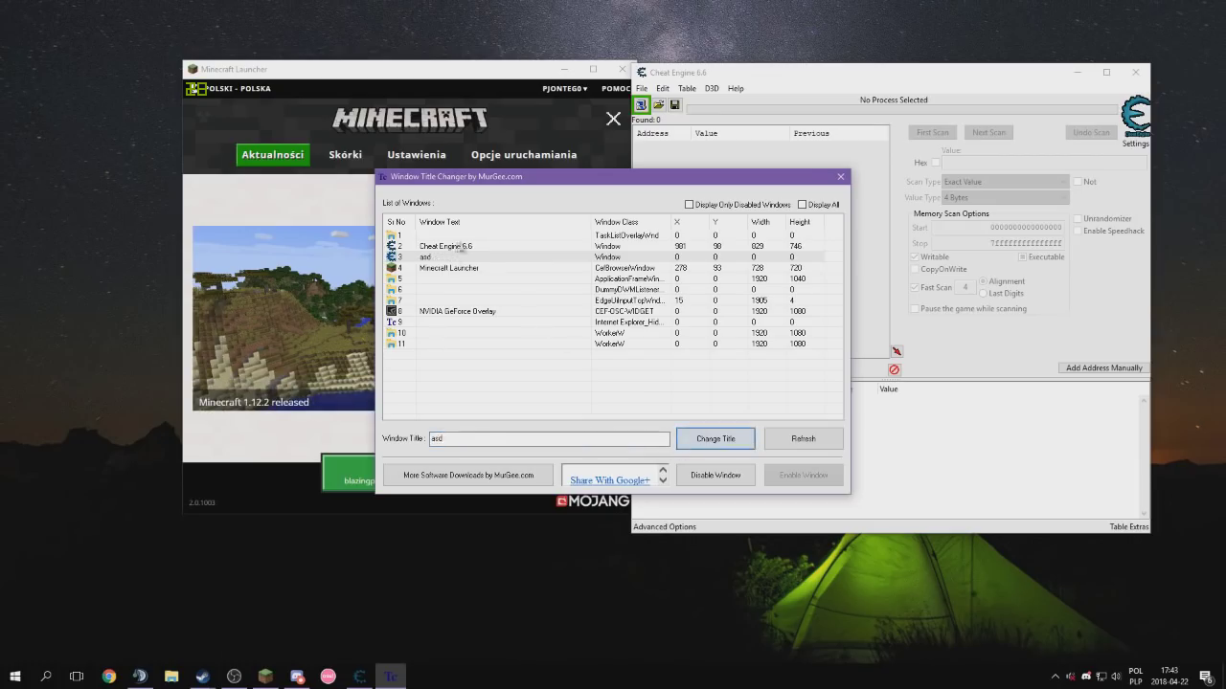
pyautogui.click(458, 246)
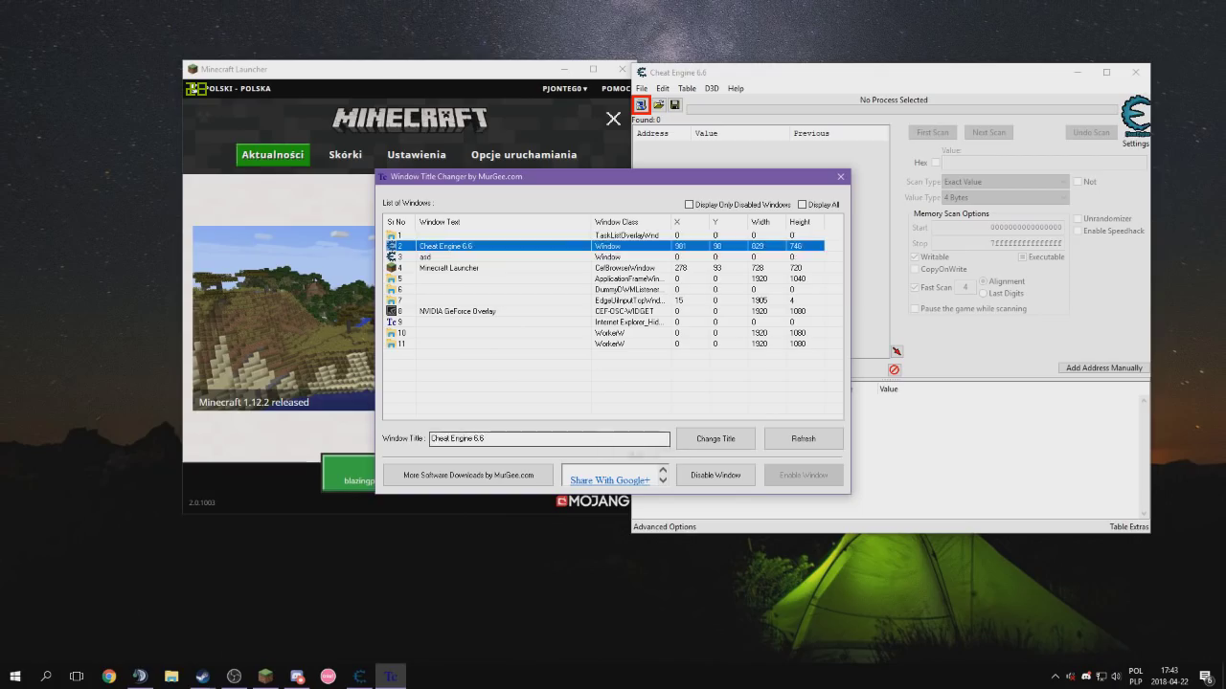
pyautogui.moveTo(528, 439); pyautogui.dragTo(427, 440)
pyautogui.write('asd')
pyautogui.click(723, 440)
pyautogui.click(842, 176)
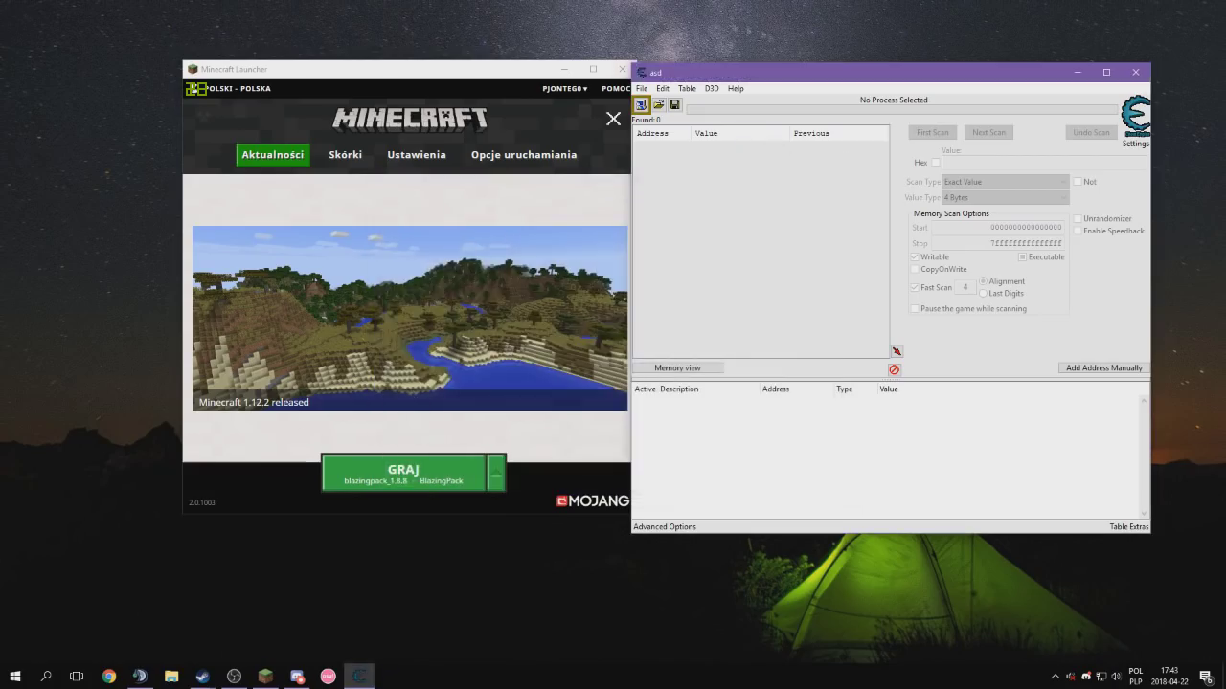
# Try to launch the blazingpack_1.8.8 profile from the Minecraft Launcher, arranging the launcher and asd windows side by side
pyautogui.moveTo(471, 71); pyautogui.dragTo(397, 76)
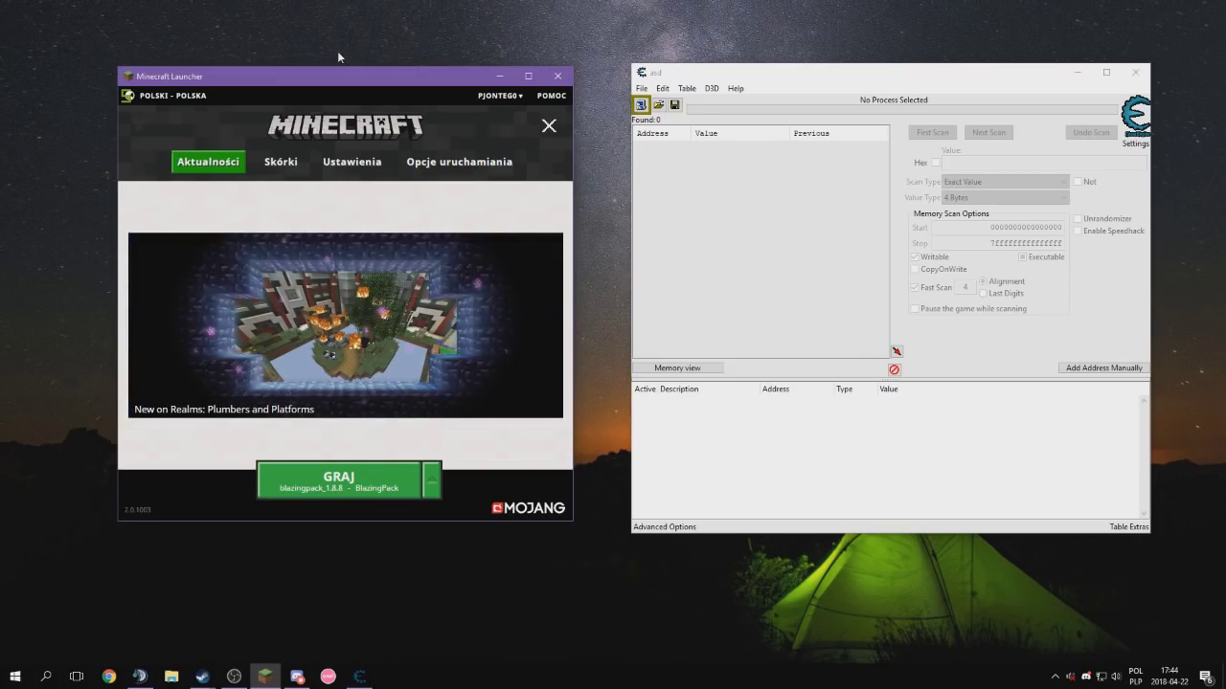
pyautogui.click(364, 476)
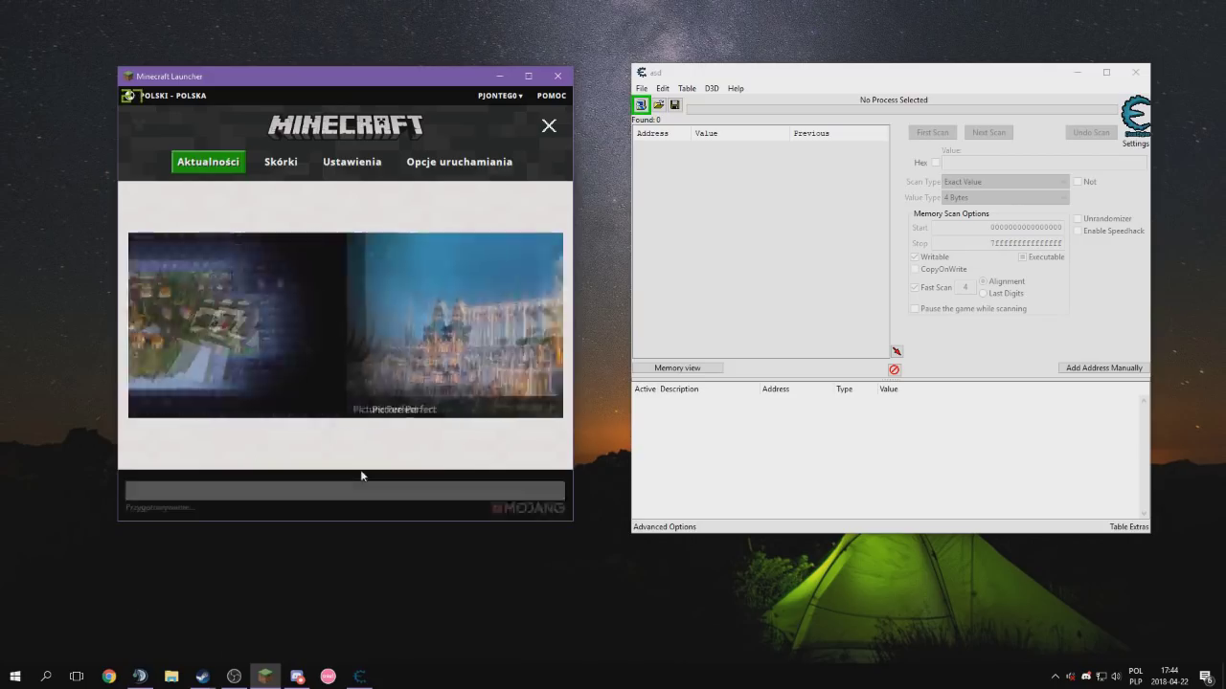
pyautogui.moveTo(737, 72); pyautogui.dragTo(703, 69)
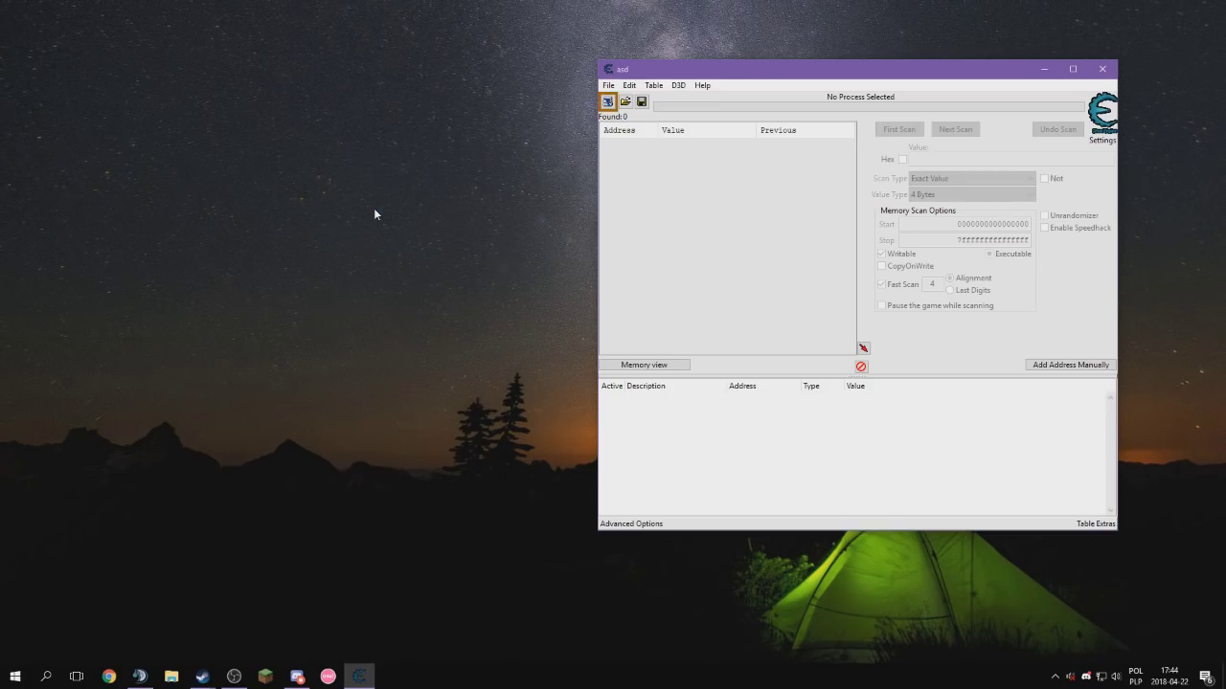
pyautogui.moveTo(670, 72); pyautogui.dragTo(677, 105)
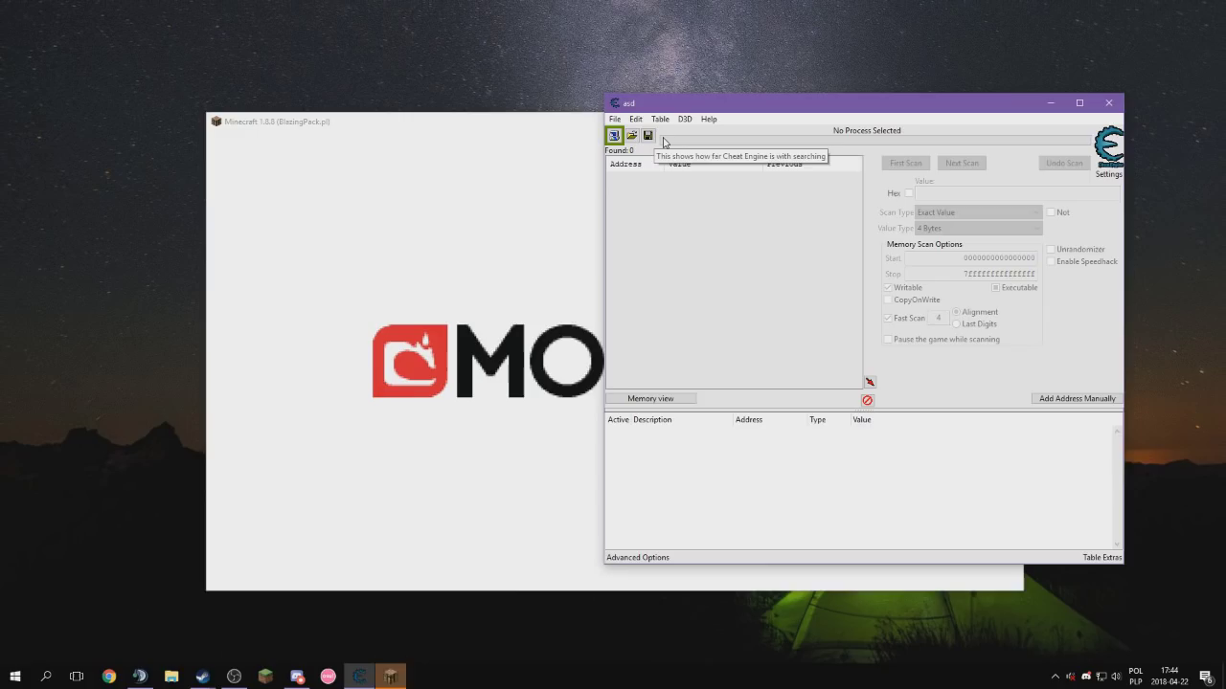
pyautogui.moveTo(719, 109); pyautogui.dragTo(740, 63)
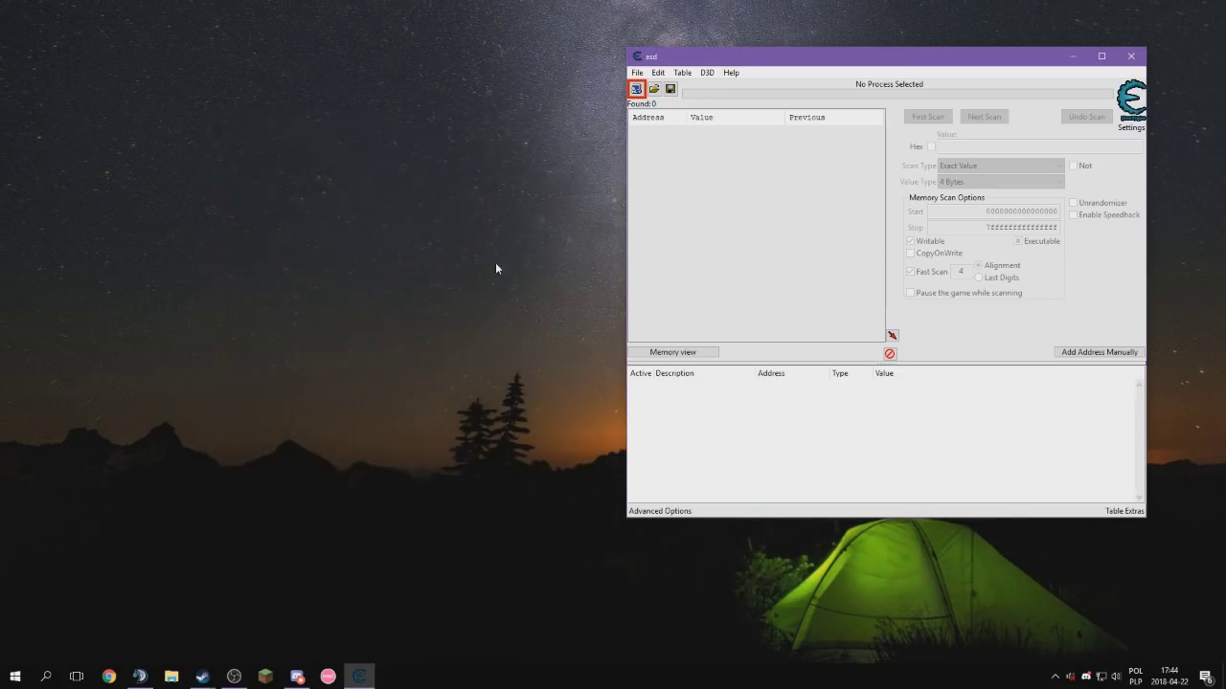
# Launch the blazingpack_1.8.8 profile again and reposition the asd window while the game starts
pyautogui.moveTo(809, 60); pyautogui.dragTo(845, 34)
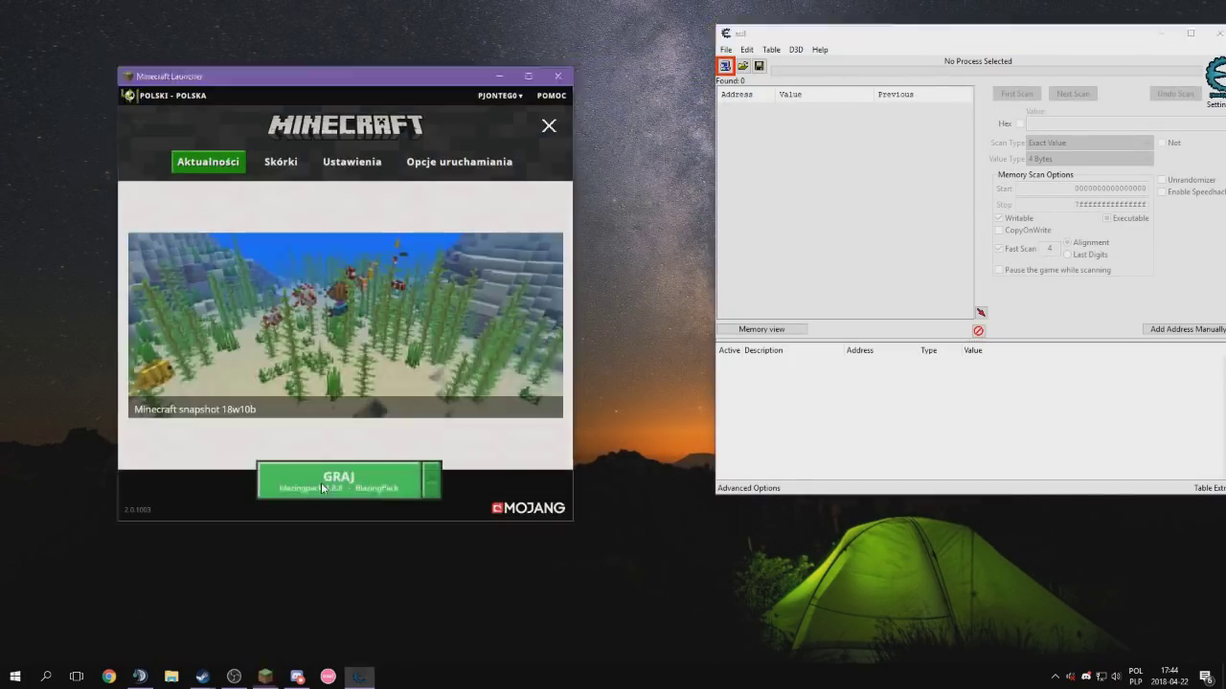
pyautogui.click(321, 483)
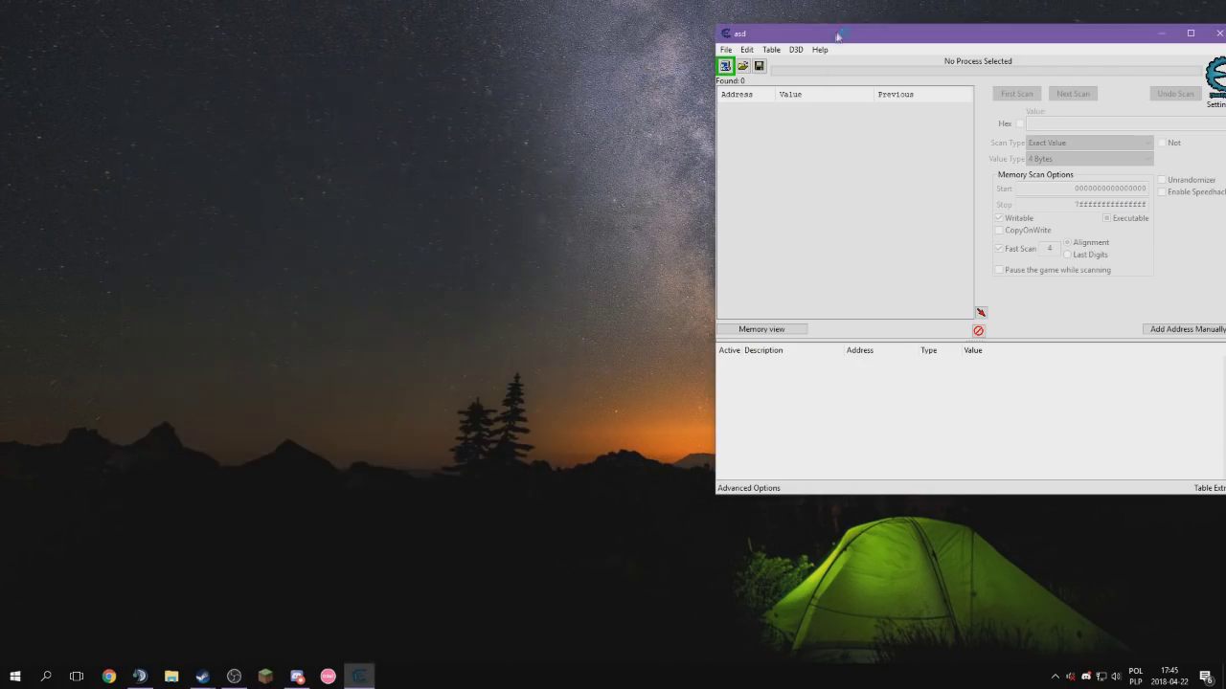
pyautogui.moveTo(837, 35); pyautogui.dragTo(645, 41)
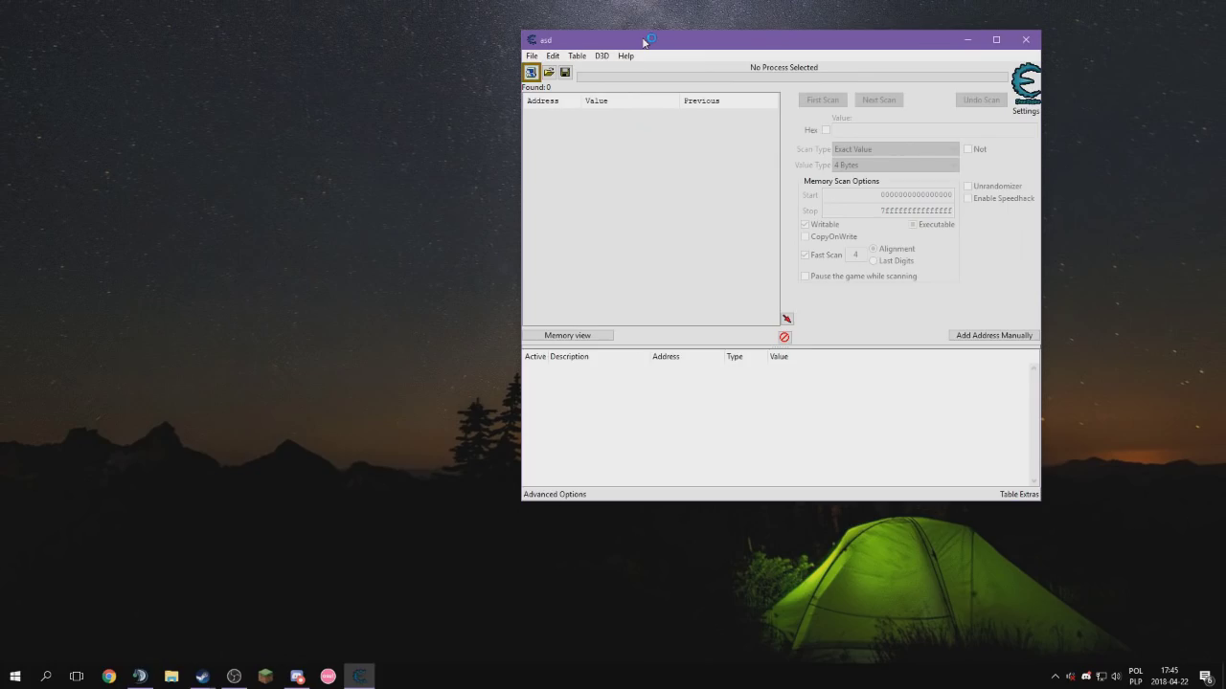
# Reposition the asd window over the game and attach it to the Minecraft 1.8.8 (BlazingPack.pl) process
pyautogui.moveTo(705, 46); pyautogui.dragTo(766, 35)
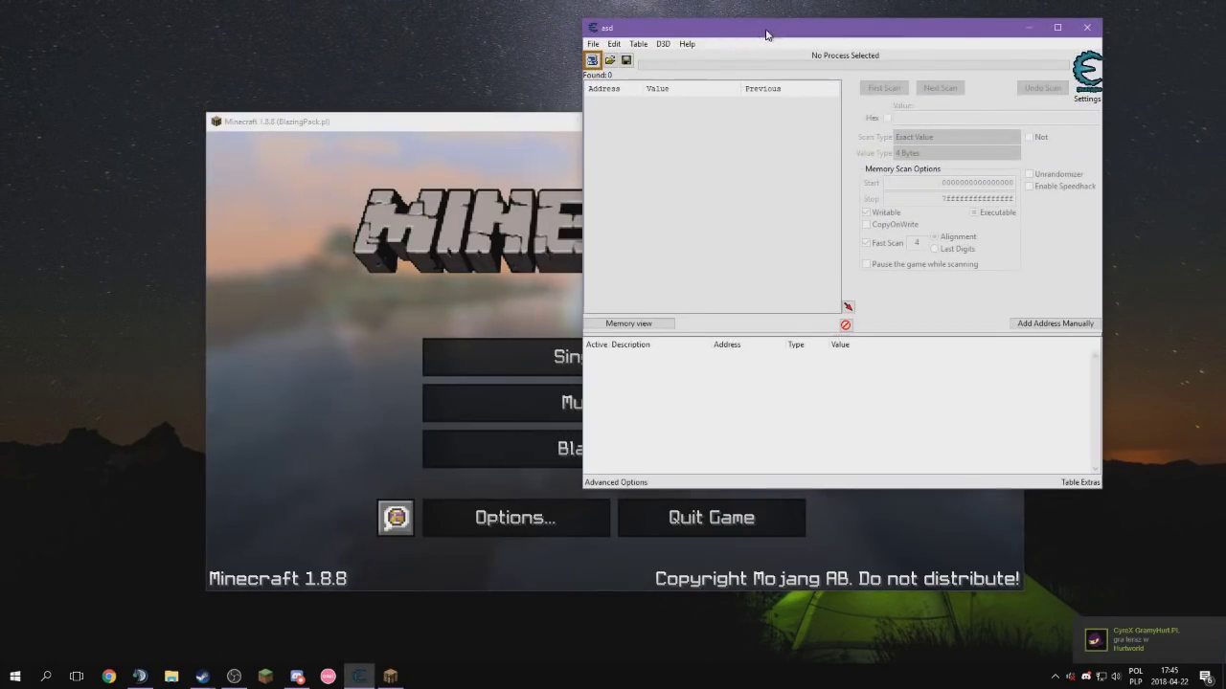
pyautogui.click(310, 416)
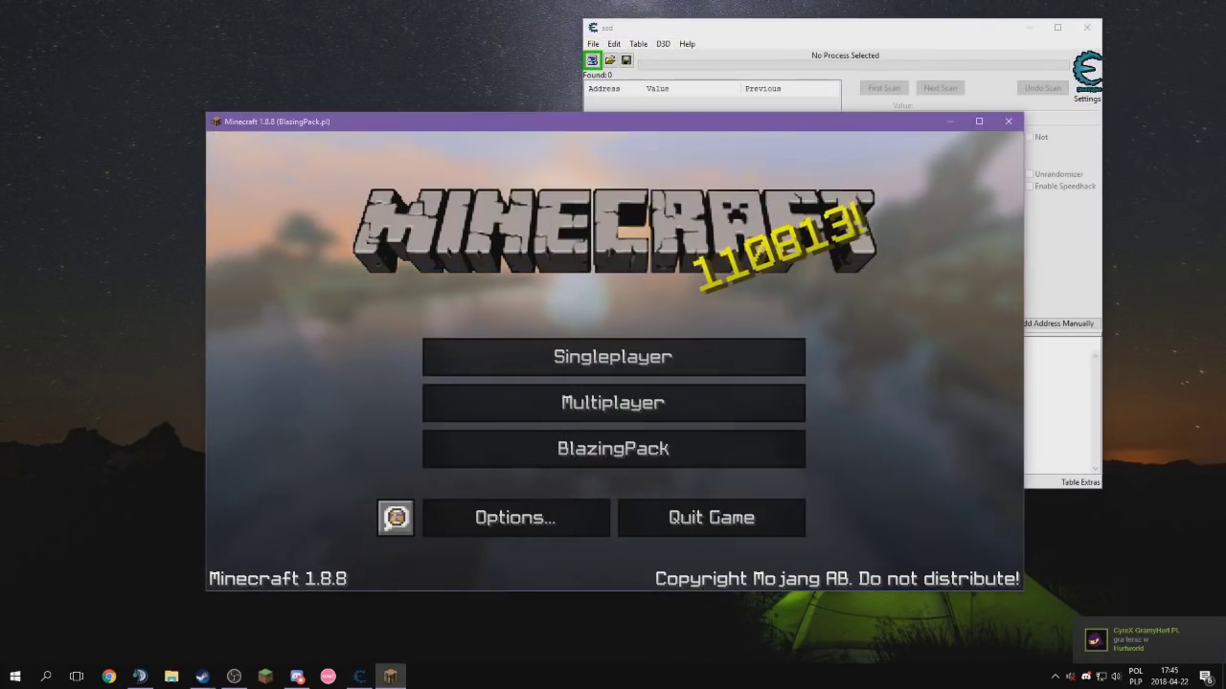
pyautogui.click(592, 60)
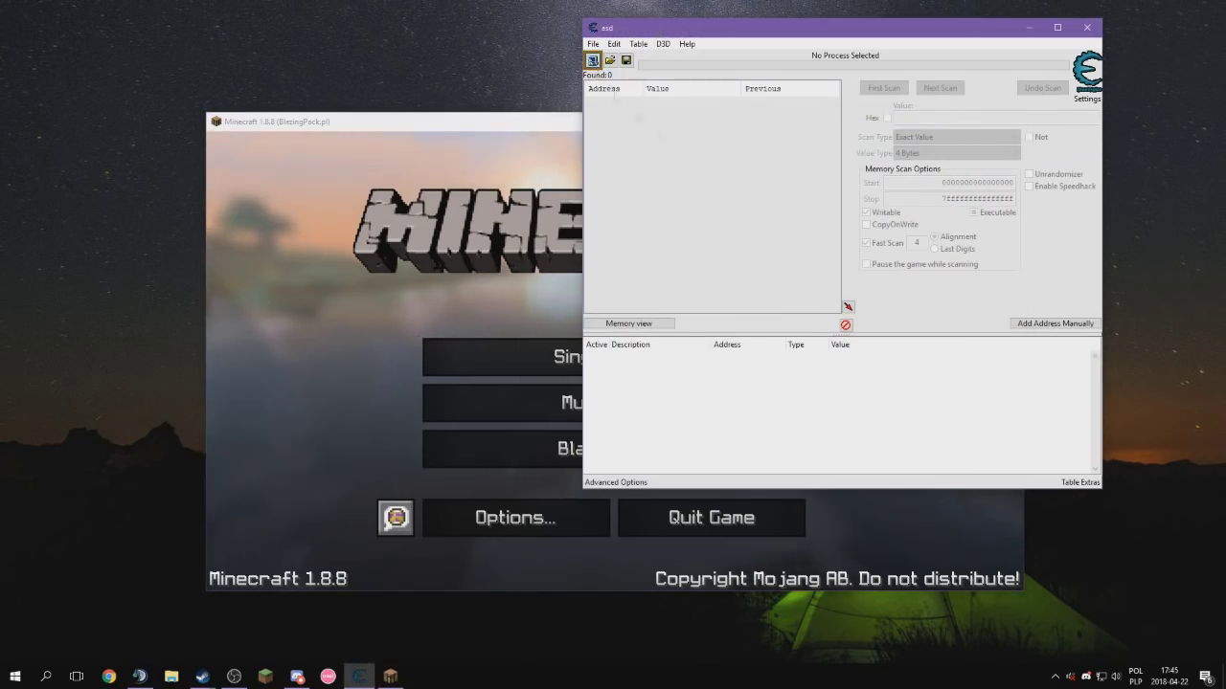
pyautogui.doubleClick(848, 243)
# Set the memory scan to look for a value between two numbers, with Double as the value type
pyautogui.click(956, 137)
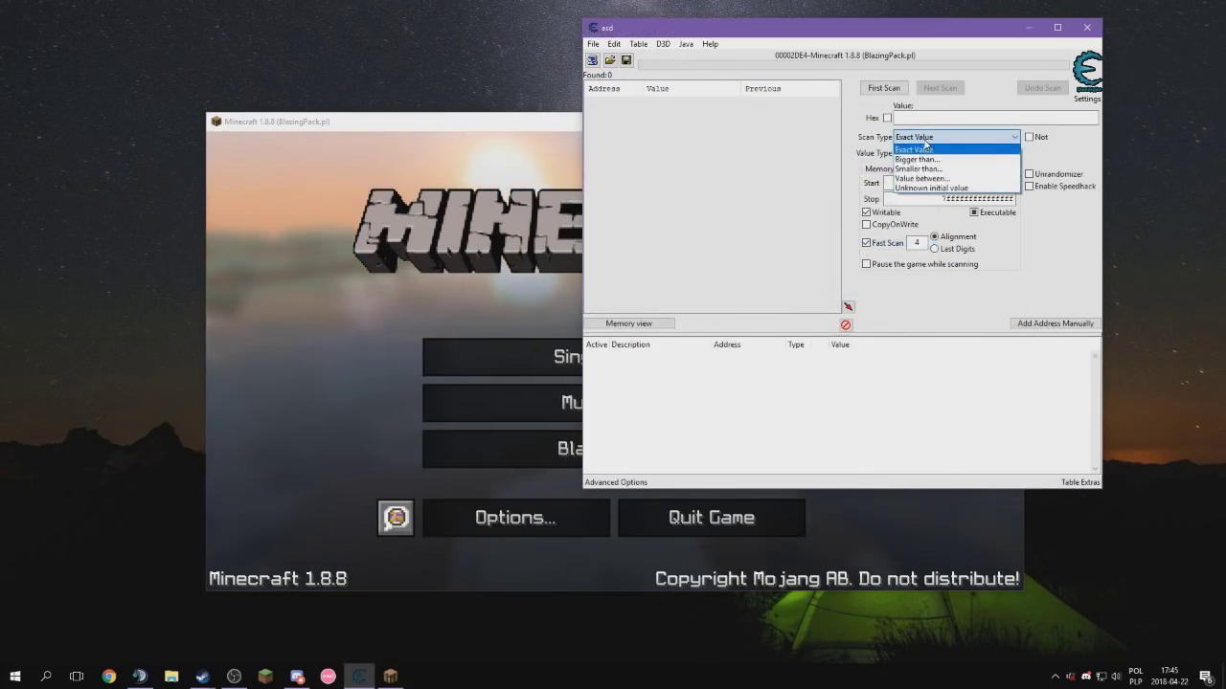
pyautogui.click(921, 180)
pyautogui.click(955, 153)
pyautogui.click(906, 225)
# Run a first scan for values between 3.0 and 3.0 and filter the found addresses with follow-up scans
pyautogui.click(934, 117)
pyautogui.write('3')
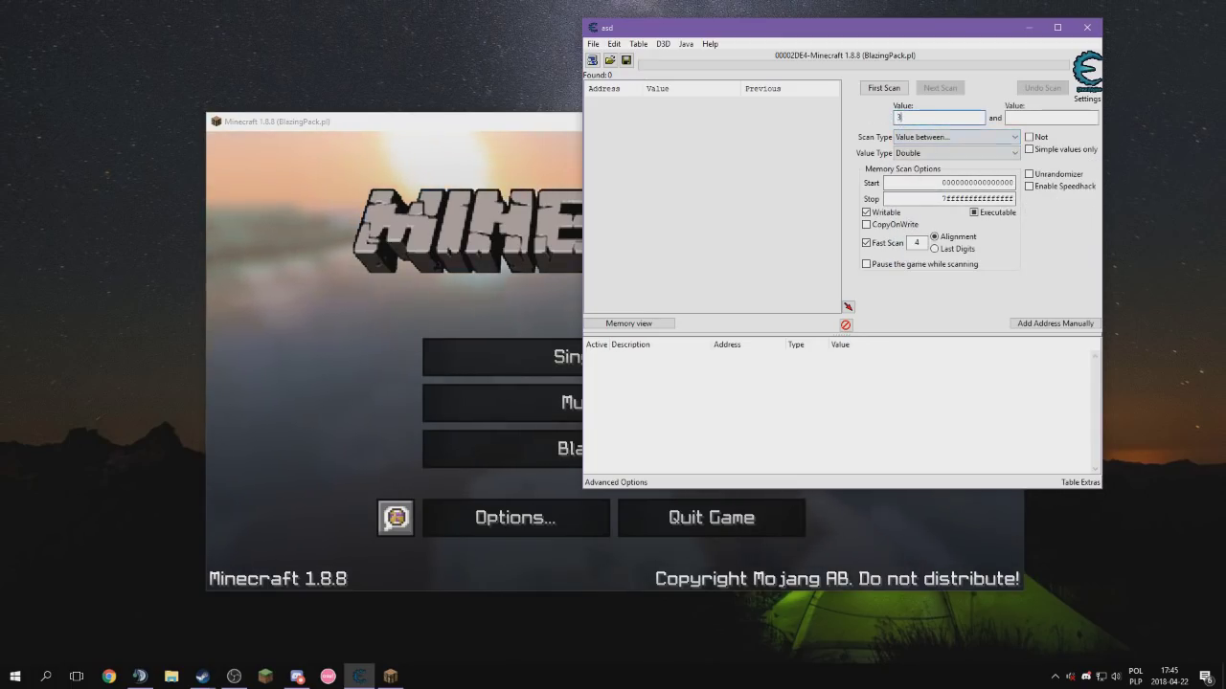
pyautogui.write('.0')
pyautogui.press('Tab')
pyautogui.write('3.0')
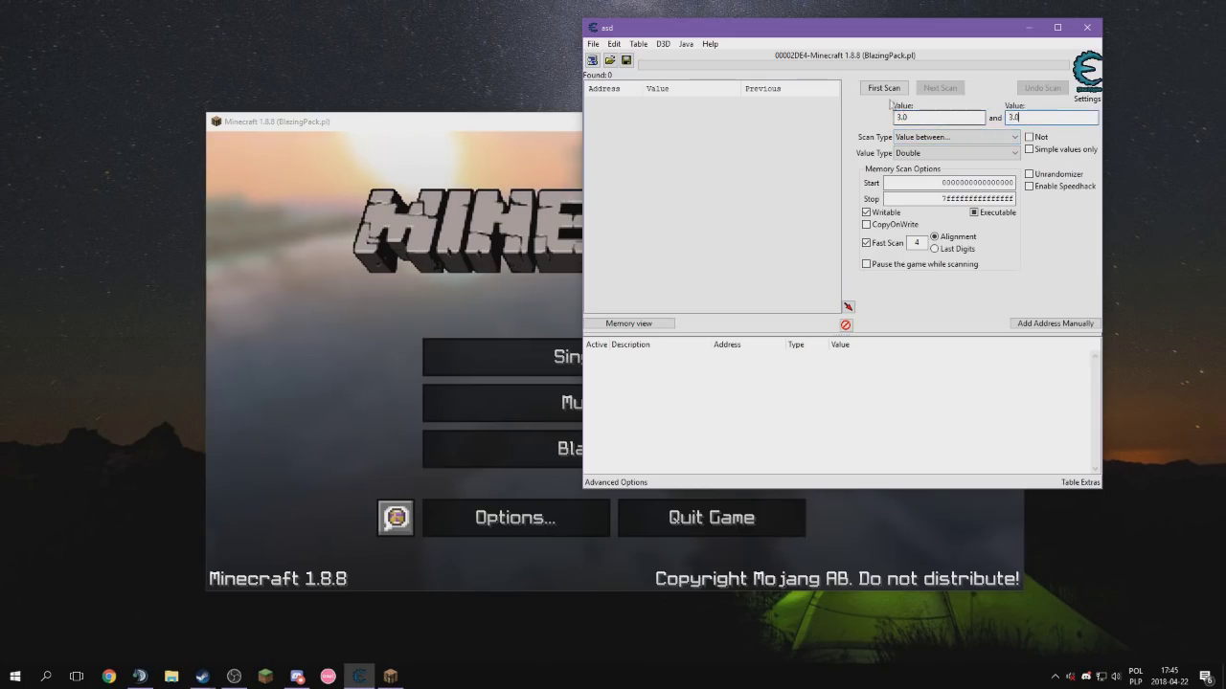
pyautogui.click(879, 90)
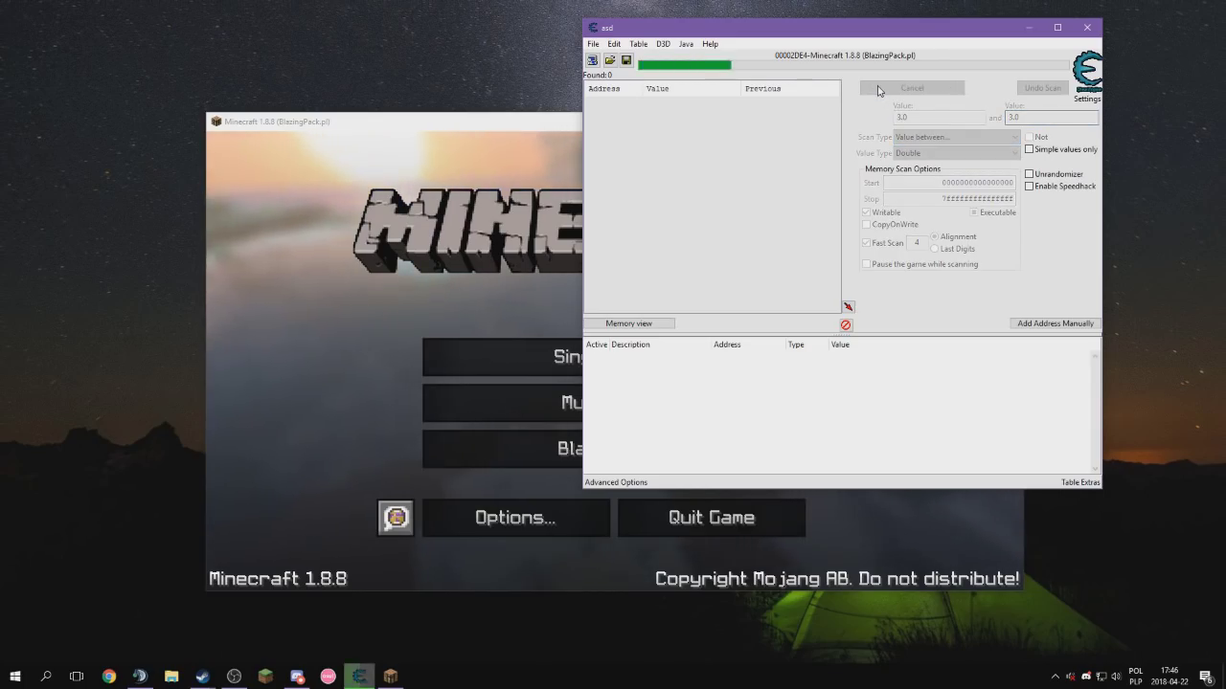
pyautogui.click(935, 89)
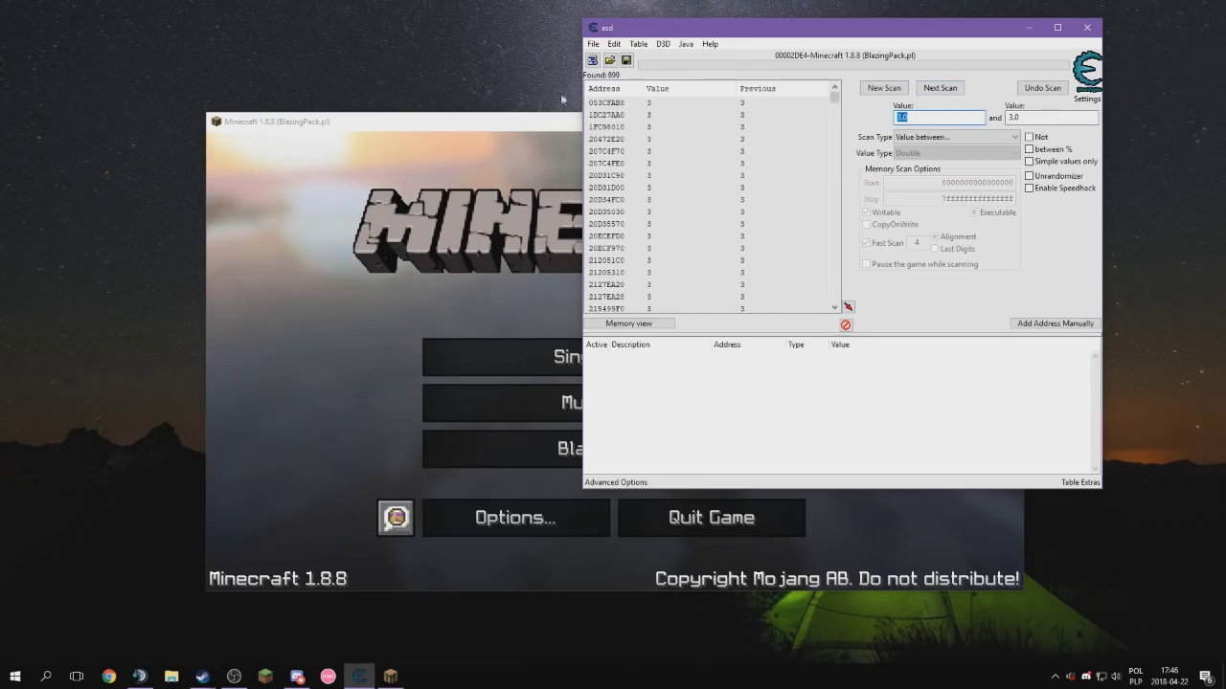
pyautogui.click(935, 88)
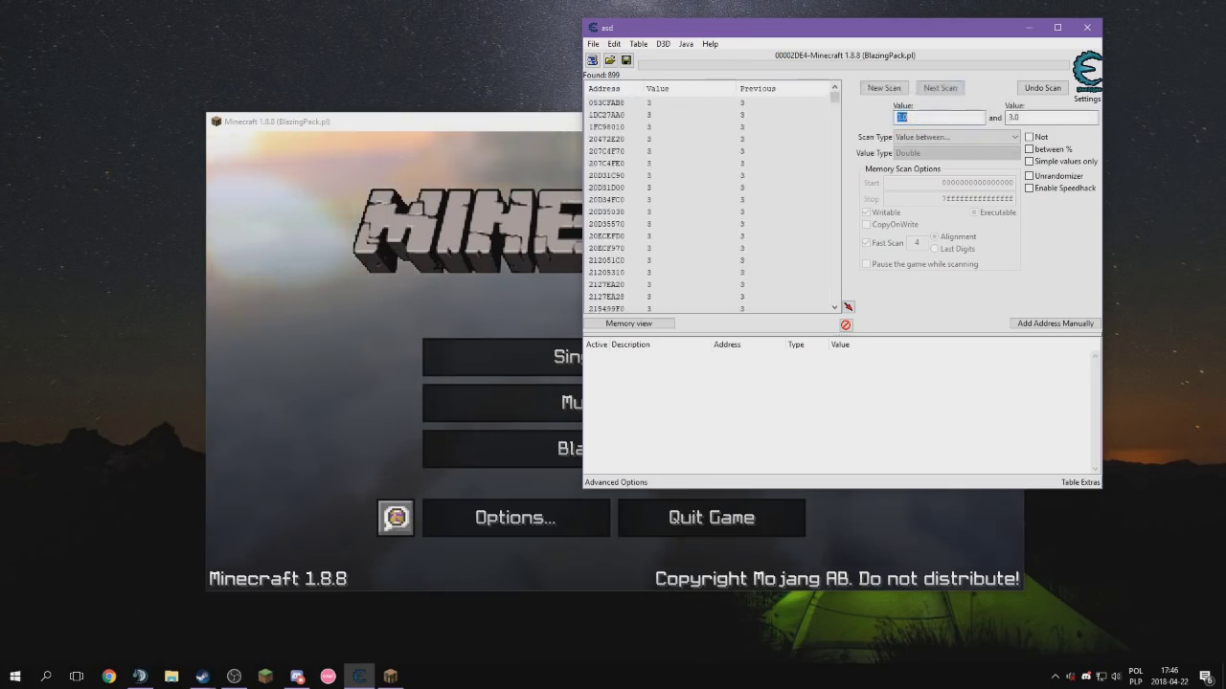
# Switch to Minecraft and join the DosCraft.eu server from the multiplayer server list
pyautogui.click(552, 415)
pyautogui.click(551, 413)
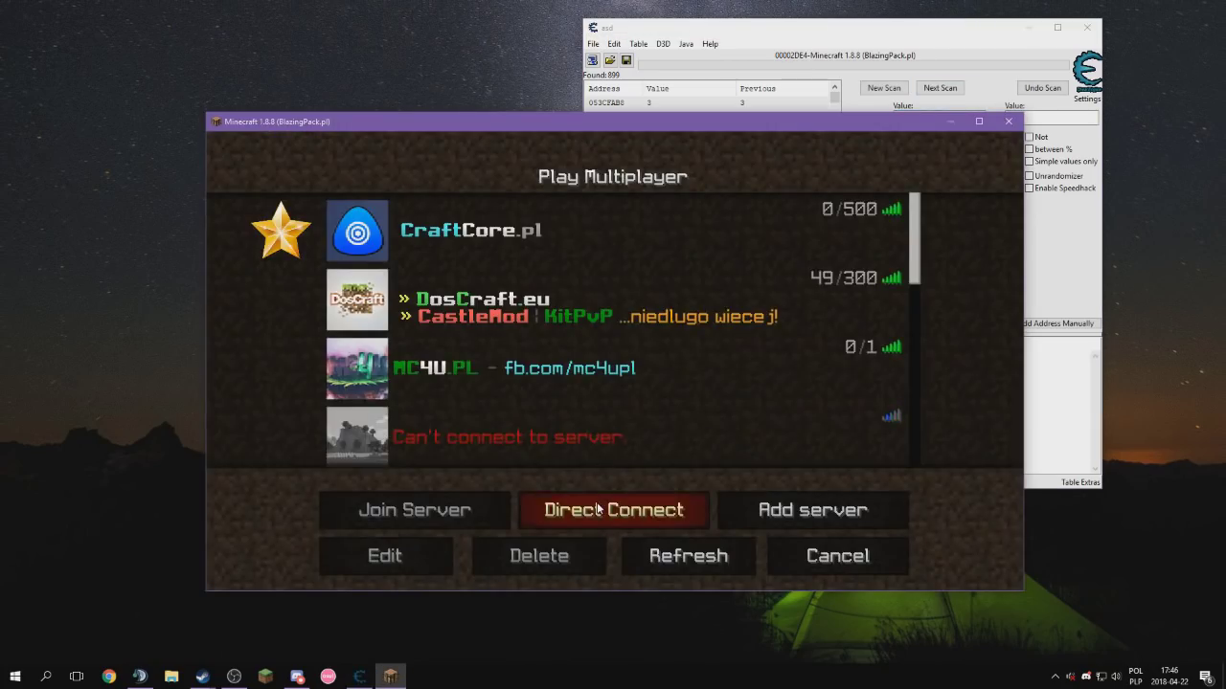
pyautogui.click(597, 508)
pyautogui.click(597, 514)
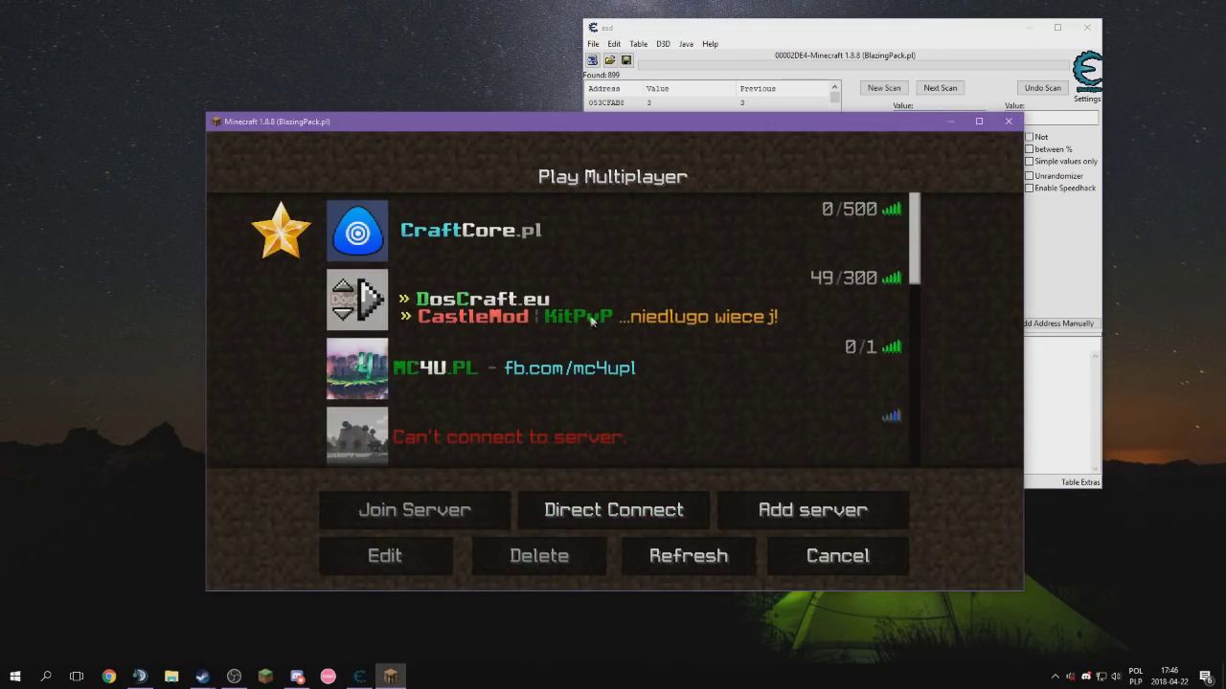
pyautogui.click(356, 304)
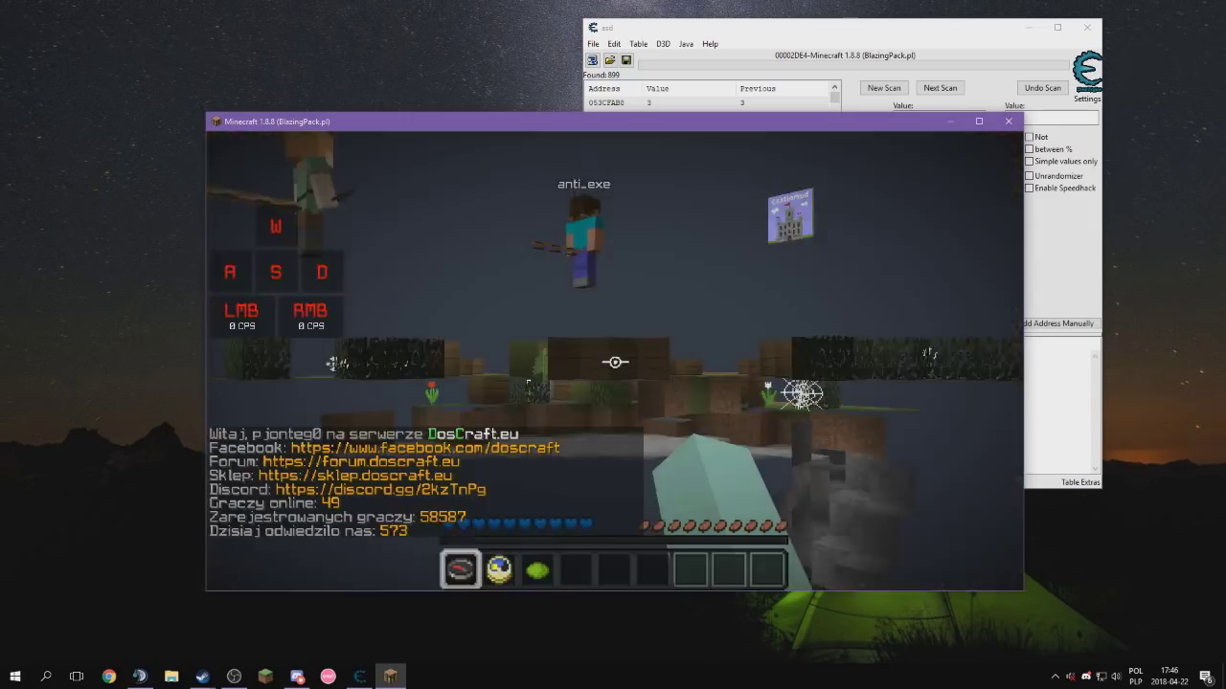
# Walk around the DosCraft lobby near the KITPVP stand and strike out with an empty hand
pyautogui.press('d')
pyautogui.press('w')
pyautogui.scroll(-3, 615, 362)
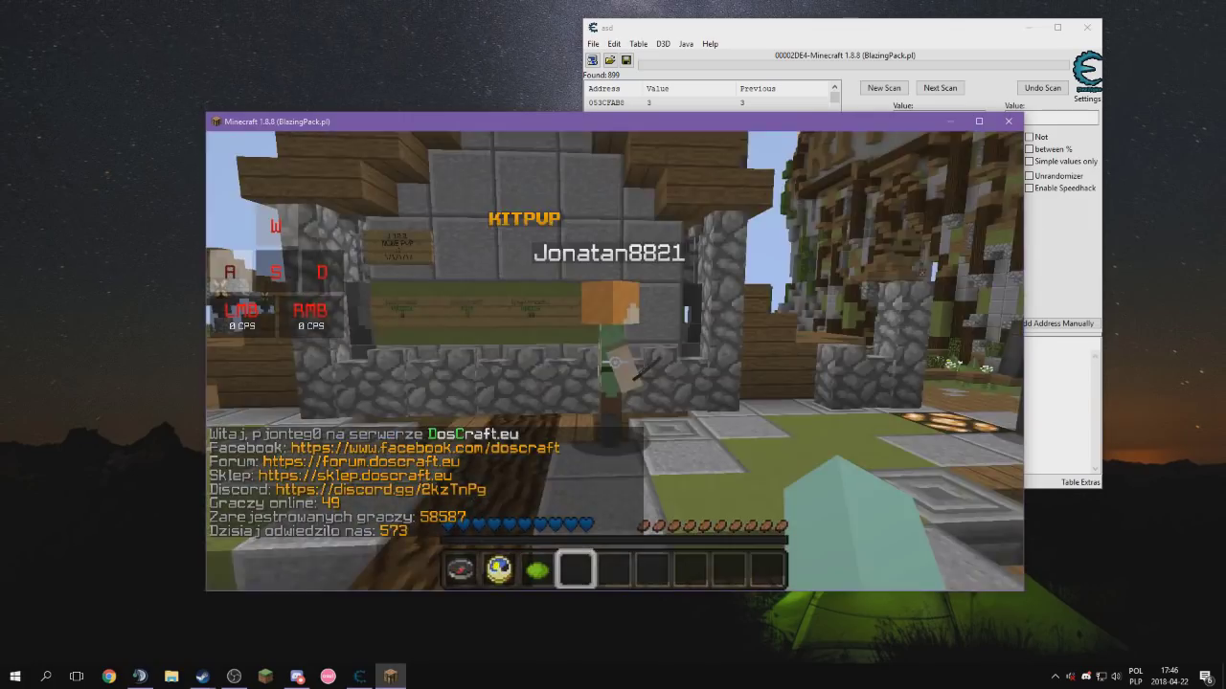
pyautogui.click(614, 361)
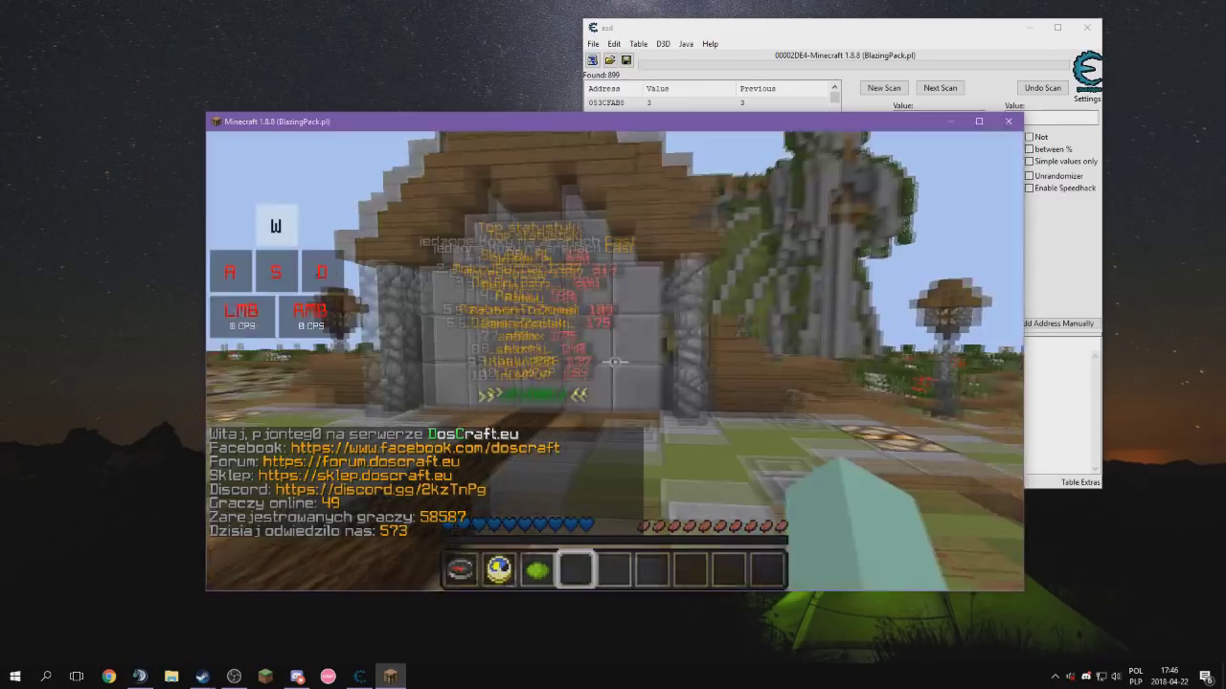
pyautogui.press('w')
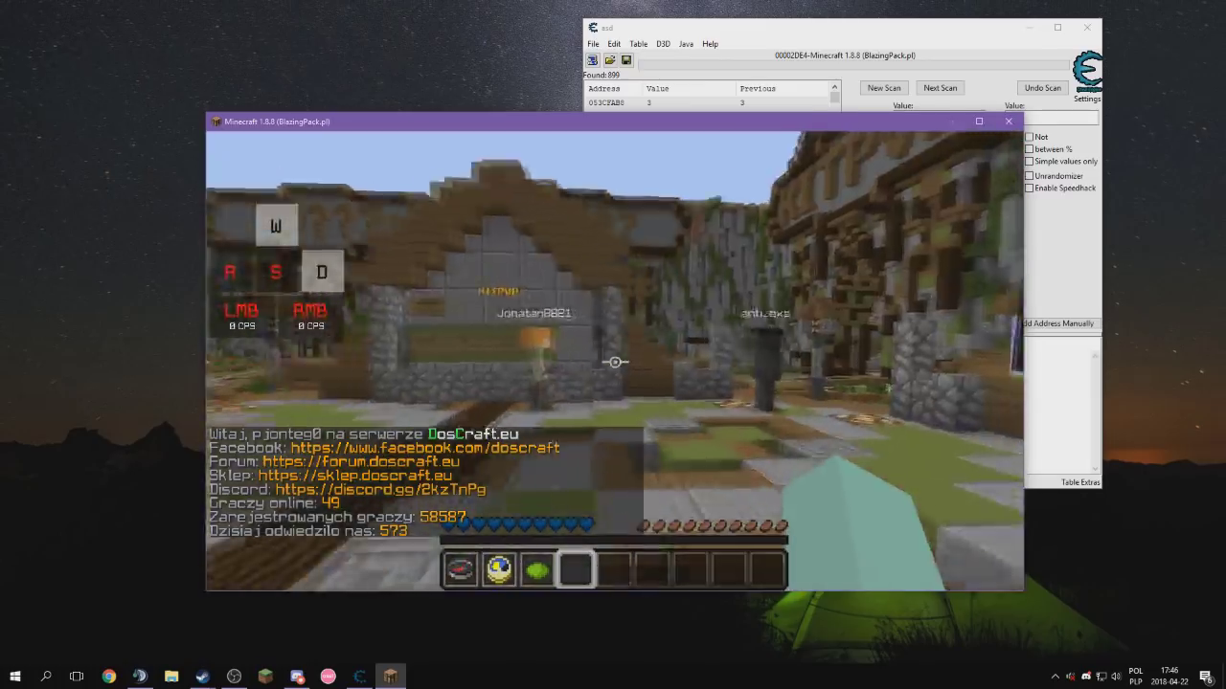
pyautogui.press('a')
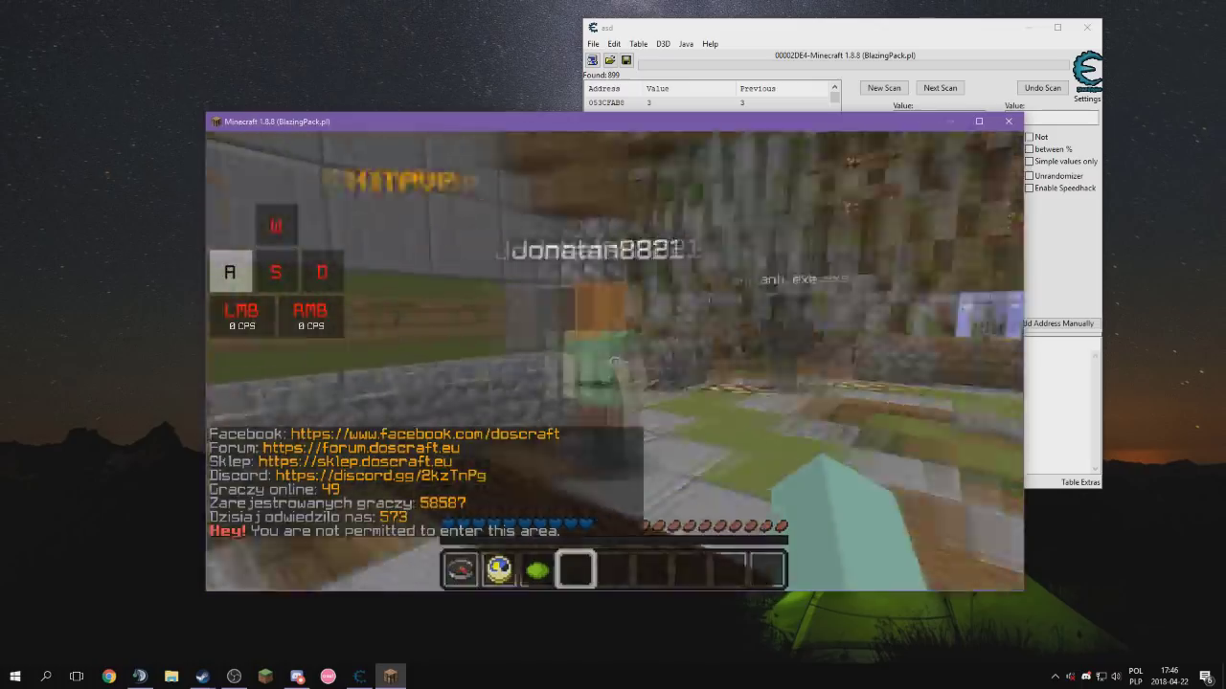
pyautogui.press('s')
pyautogui.click(613, 361)
pyautogui.press('e')
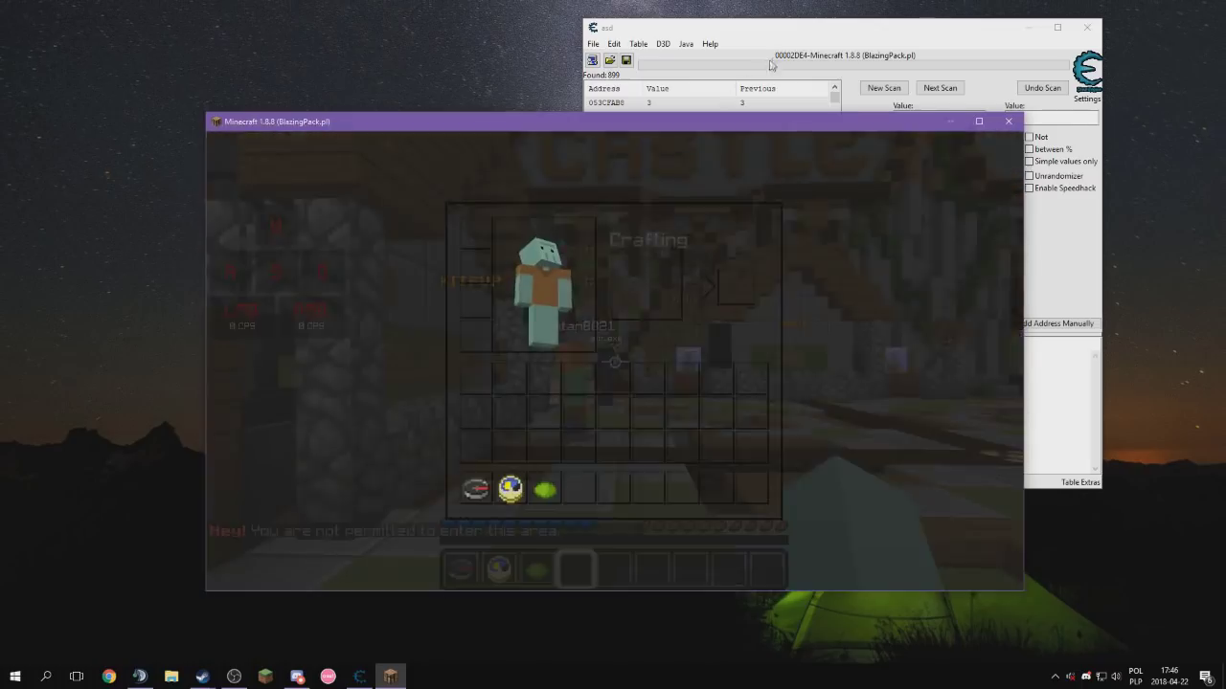
pyautogui.click(798, 31)
pyautogui.click(536, 239)
pyautogui.press('e')
pyautogui.press('w')
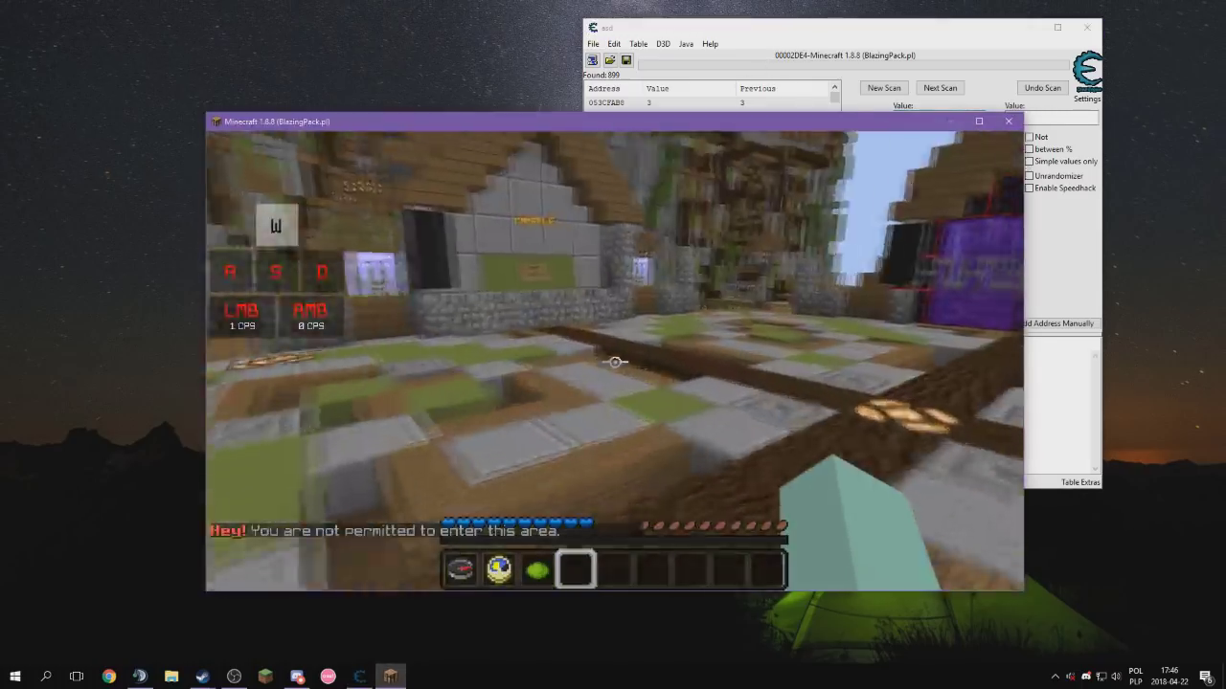
pyautogui.press('a')
pyautogui.press('w')
pyautogui.press('a')
# Open the inventory to free the pointer, switch to asd and rescan the 3.0 values while on the server
pyautogui.press('e')
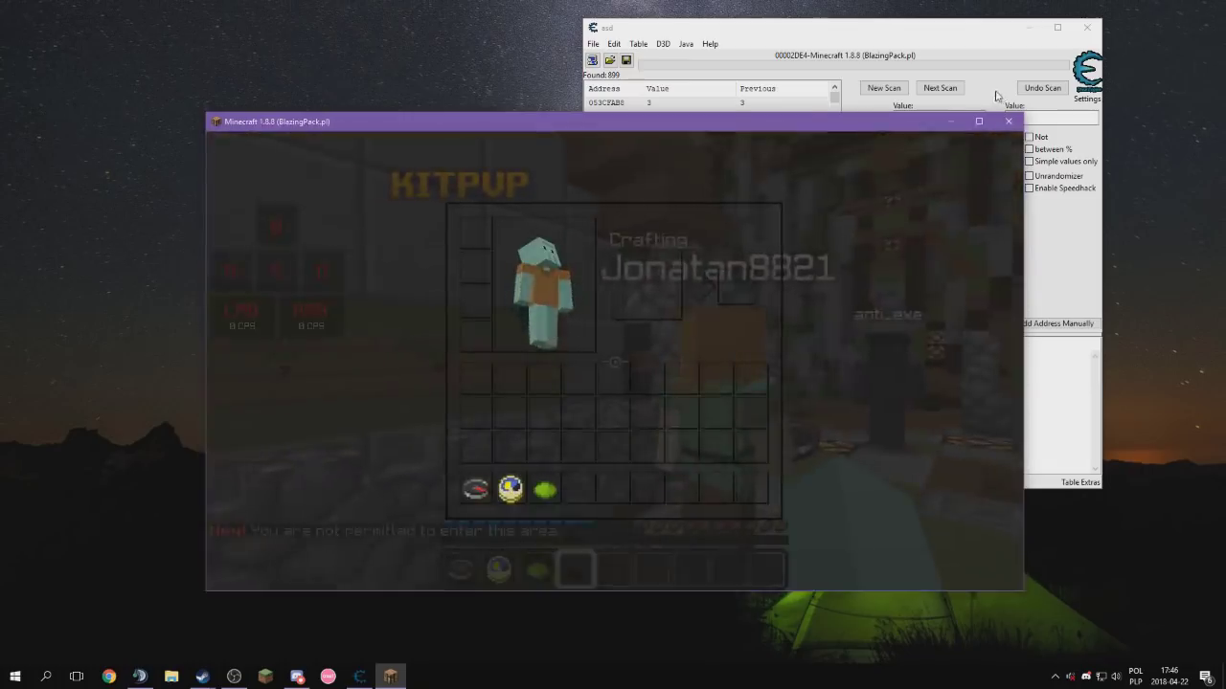
pyautogui.hotkey('alt', 'Tab')
pyautogui.click(939, 89)
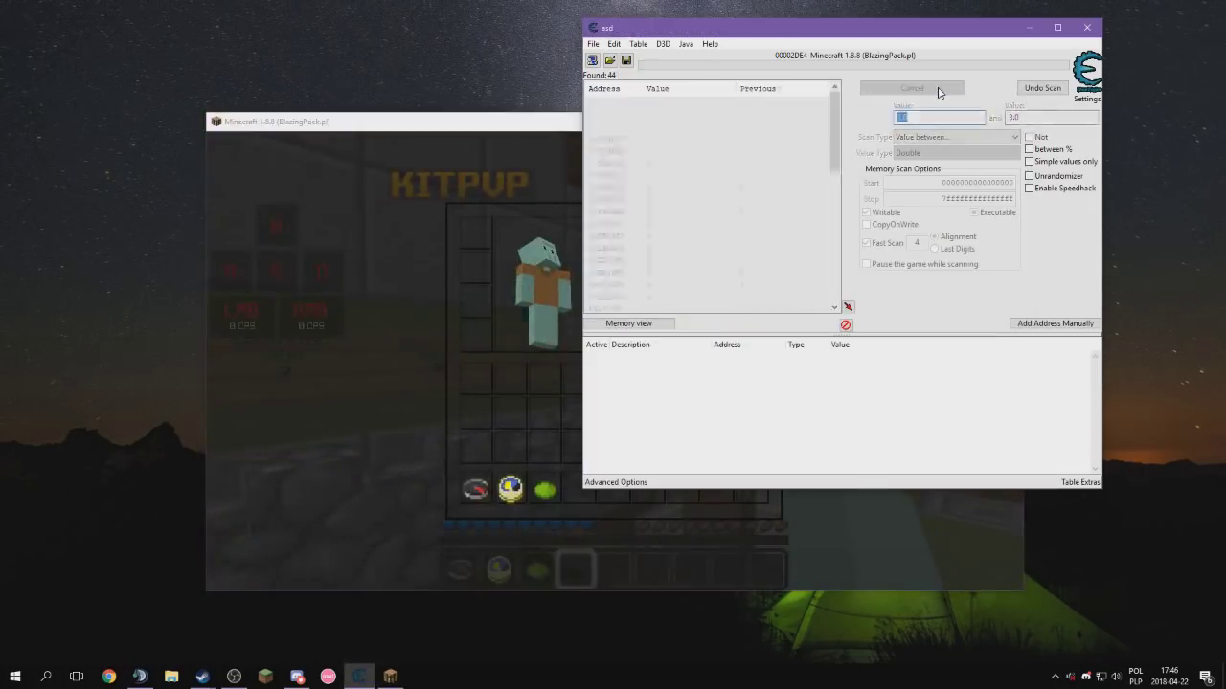
# Return to Minecraft, disconnect from DosCraft.eu and join the same server again
pyautogui.hotkey('alt', 'Tab')
pyautogui.press('e')
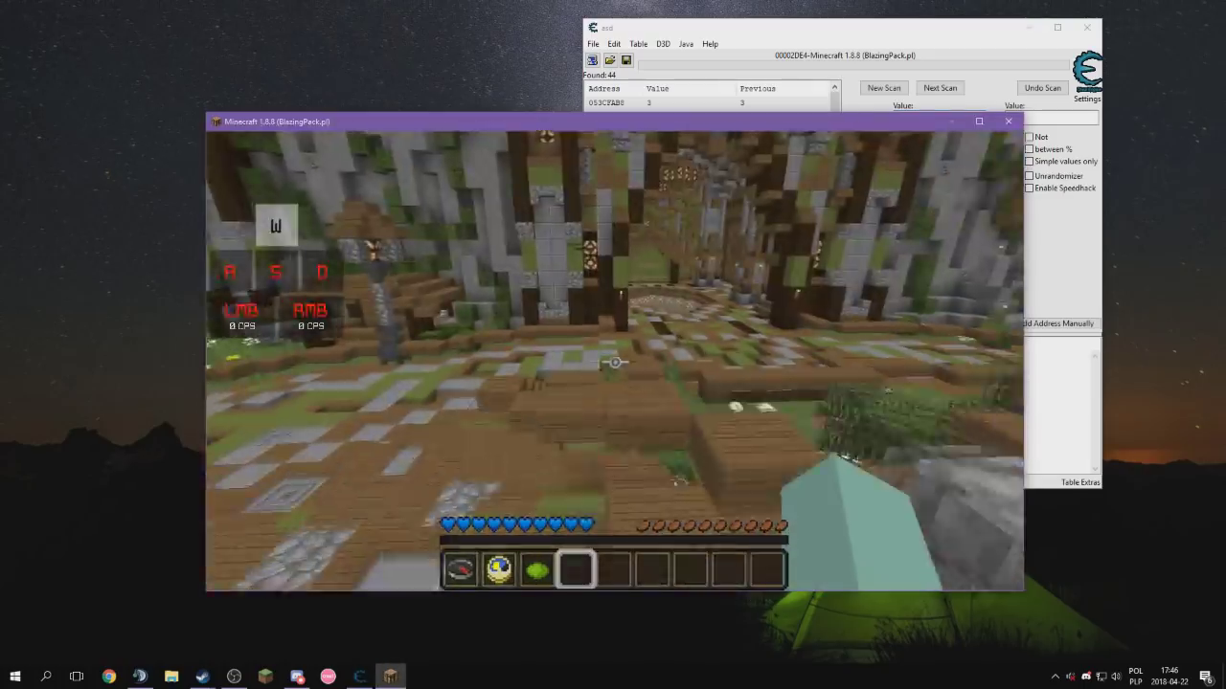
pyautogui.press('Escape')
pyautogui.click(589, 458)
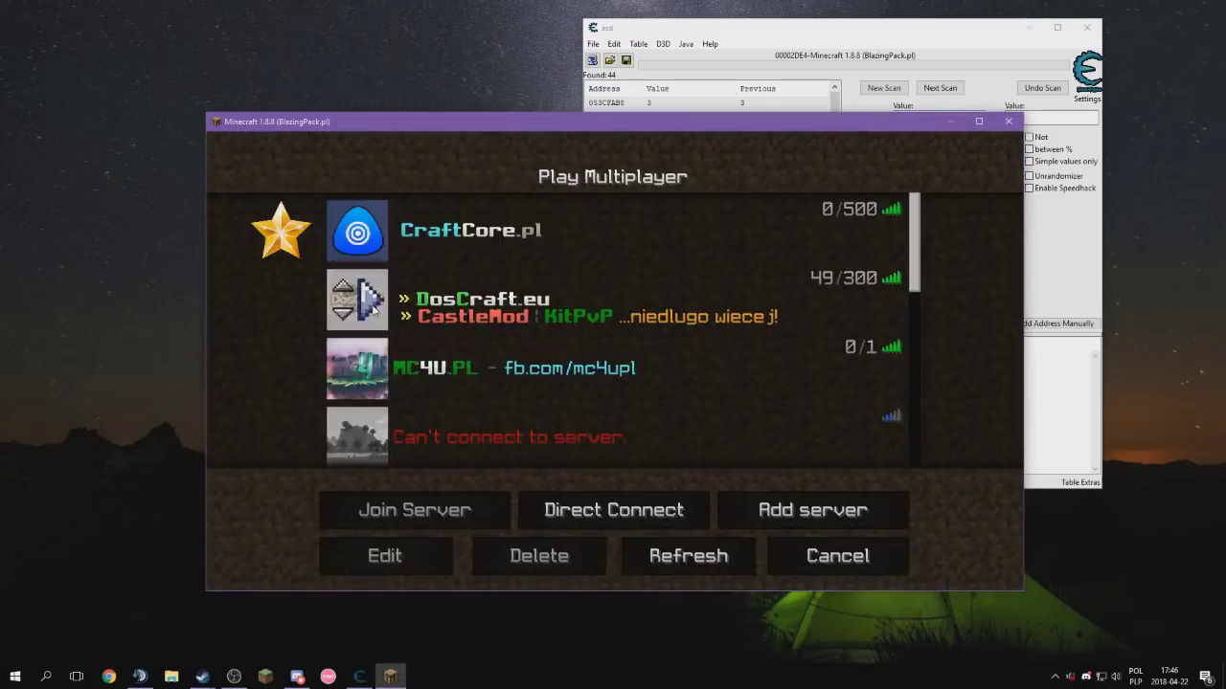
pyautogui.click(373, 308)
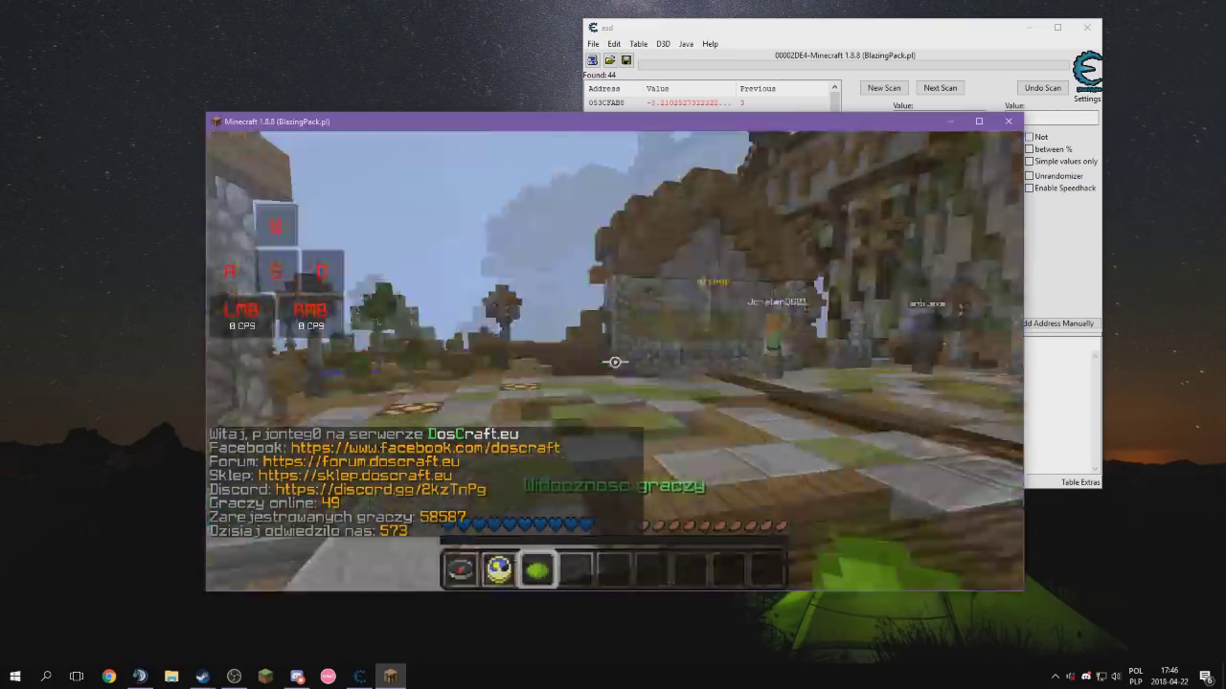
# Open the inventory after rejoining and run another next scan for 3.0 in asd
pyautogui.press('e')
pyautogui.click(927, 88)
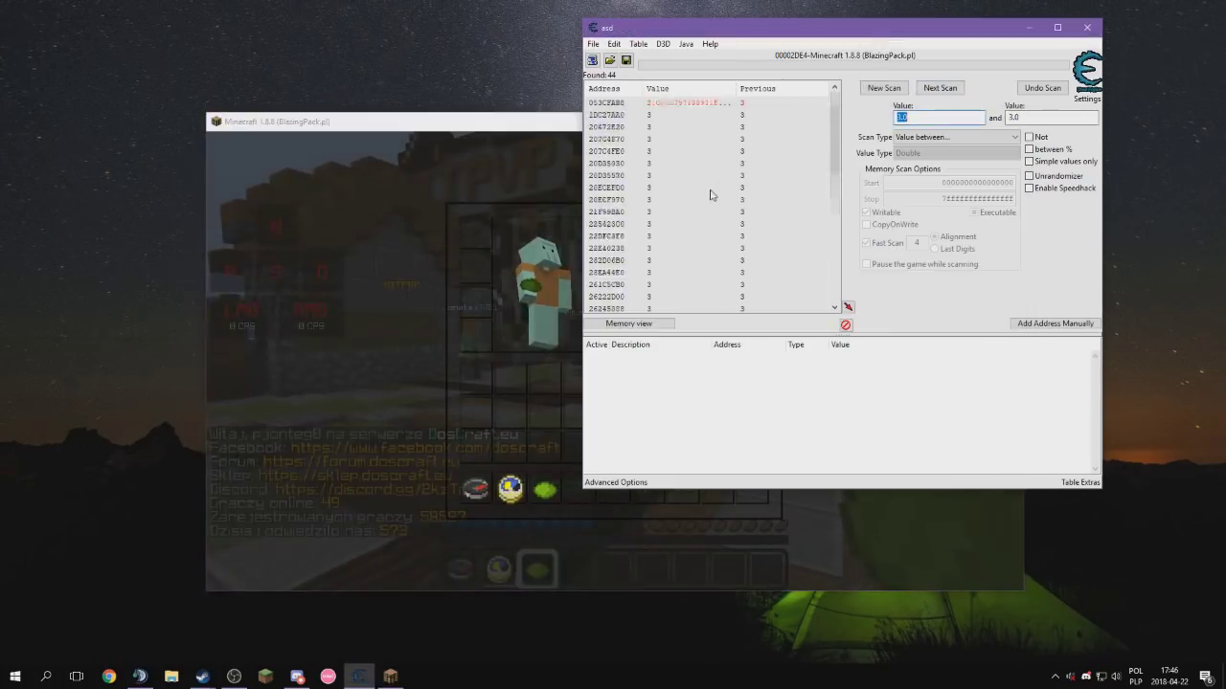
pyautogui.click(938, 88)
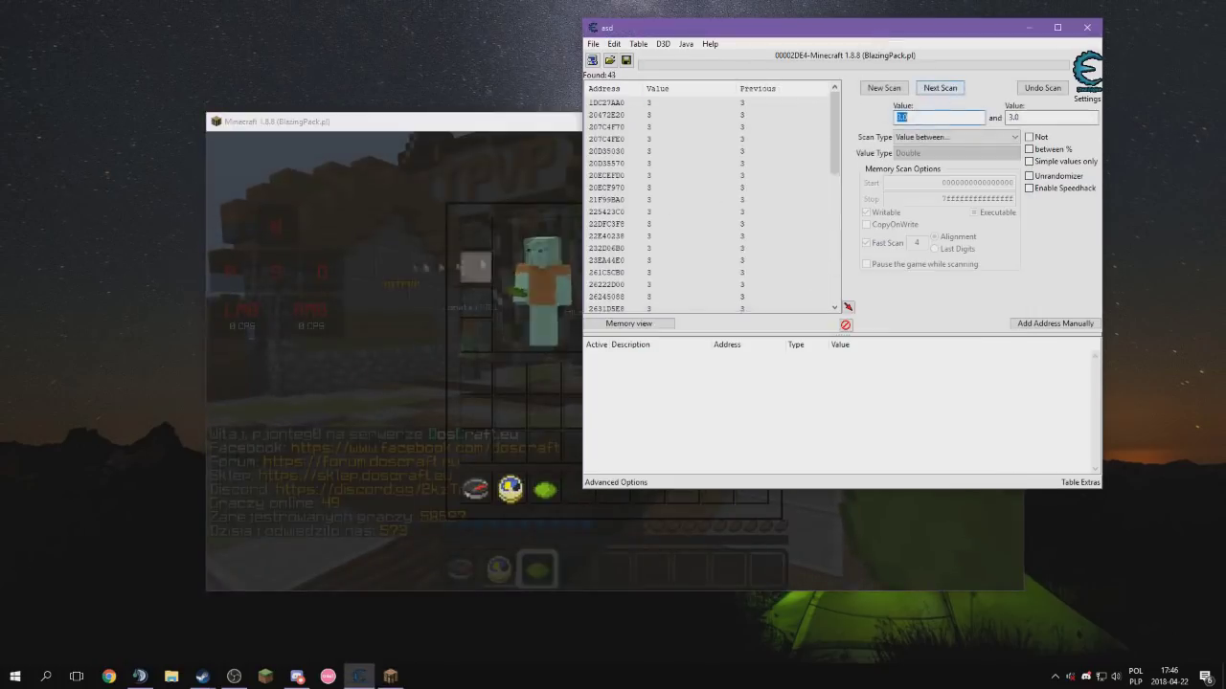
# Return to the game, select an empty hotbar slot, walk up to the dark-skinned lobby character and hit it
pyautogui.click(475, 269)
pyautogui.press('e')
pyautogui.scroll(-5, 614, 362)
pyautogui.press('w')
pyautogui.press('a')
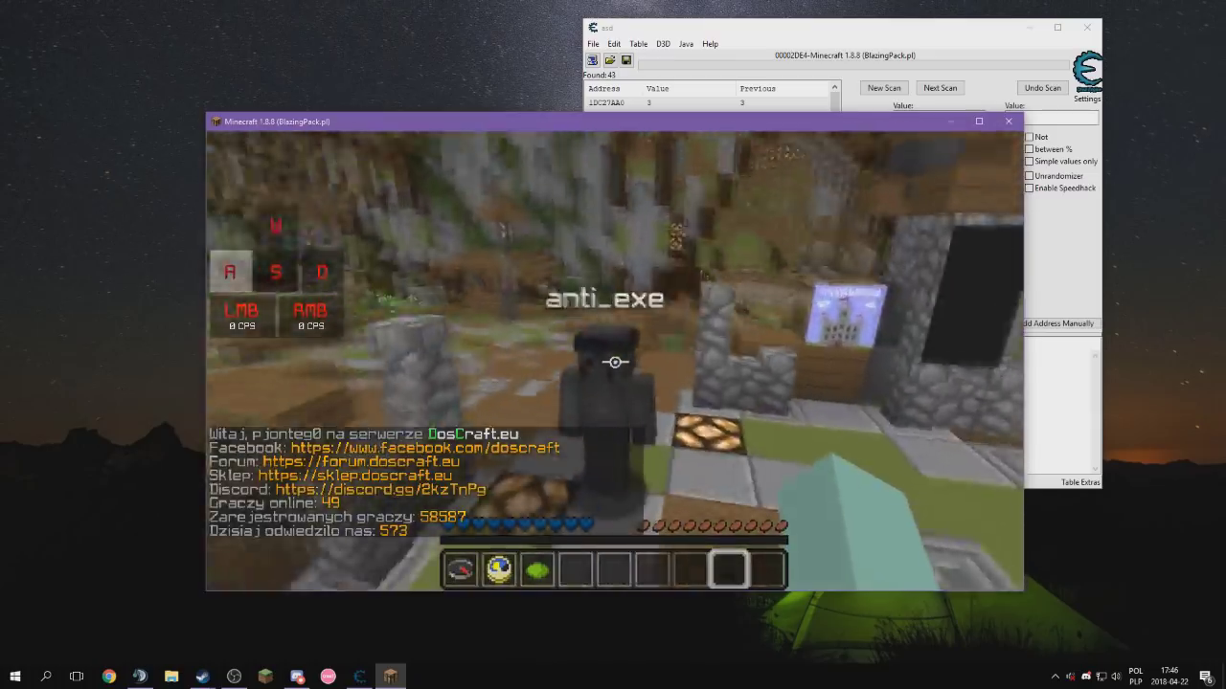
pyautogui.click(615, 362)
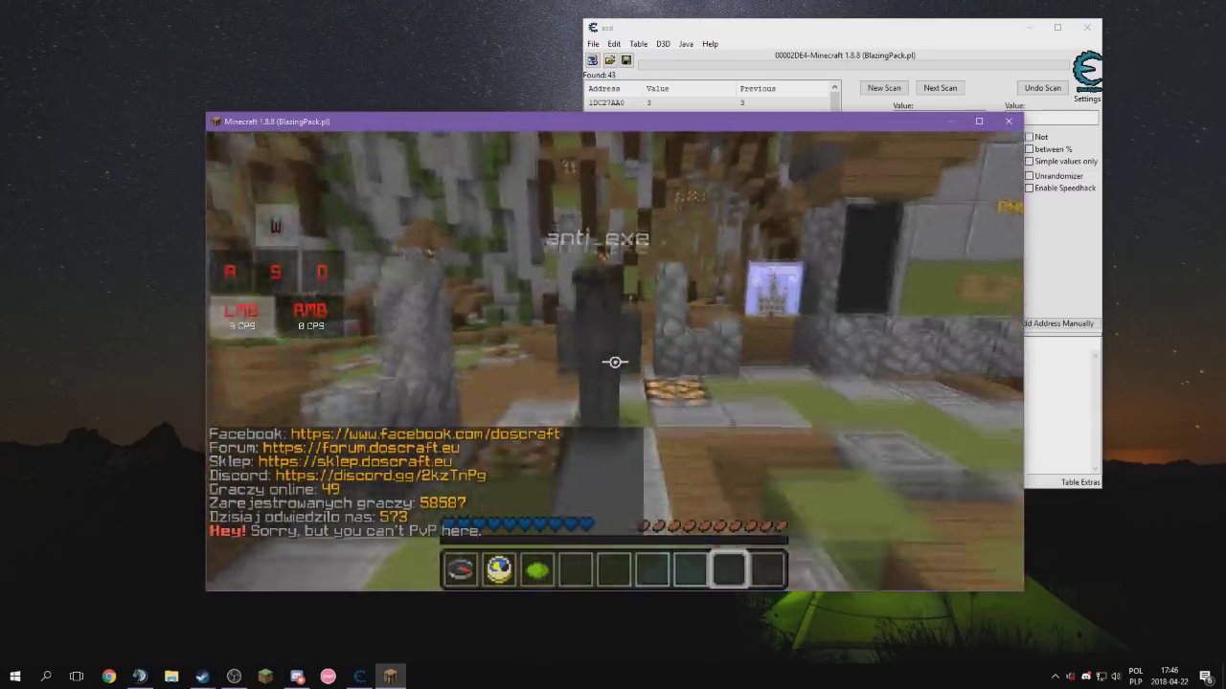
# Switch back to asd and add all the found 3.0 addresses to the address list
pyautogui.press('e')
pyautogui.hotkey('alt', 'Tab')
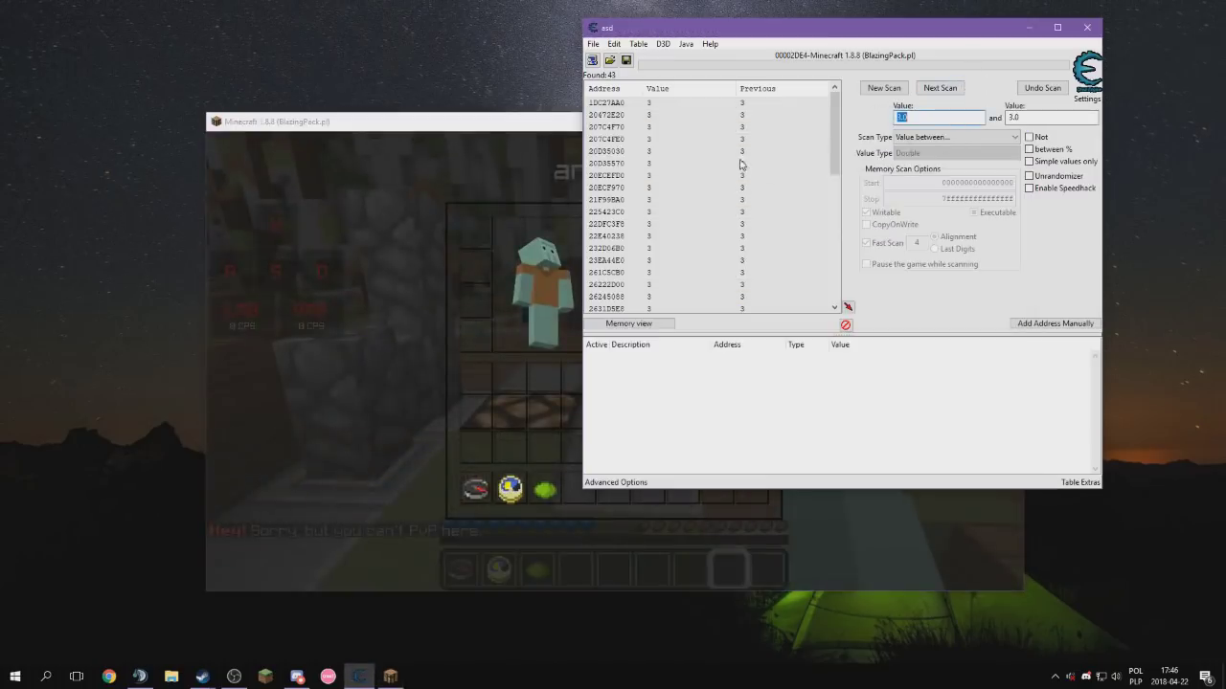
pyautogui.hotkey('ctrl', 'a')
pyautogui.click(834, 438)
# Select every entry in the address list and change their values to 5
pyautogui.hotkey('ctrl', 'a')
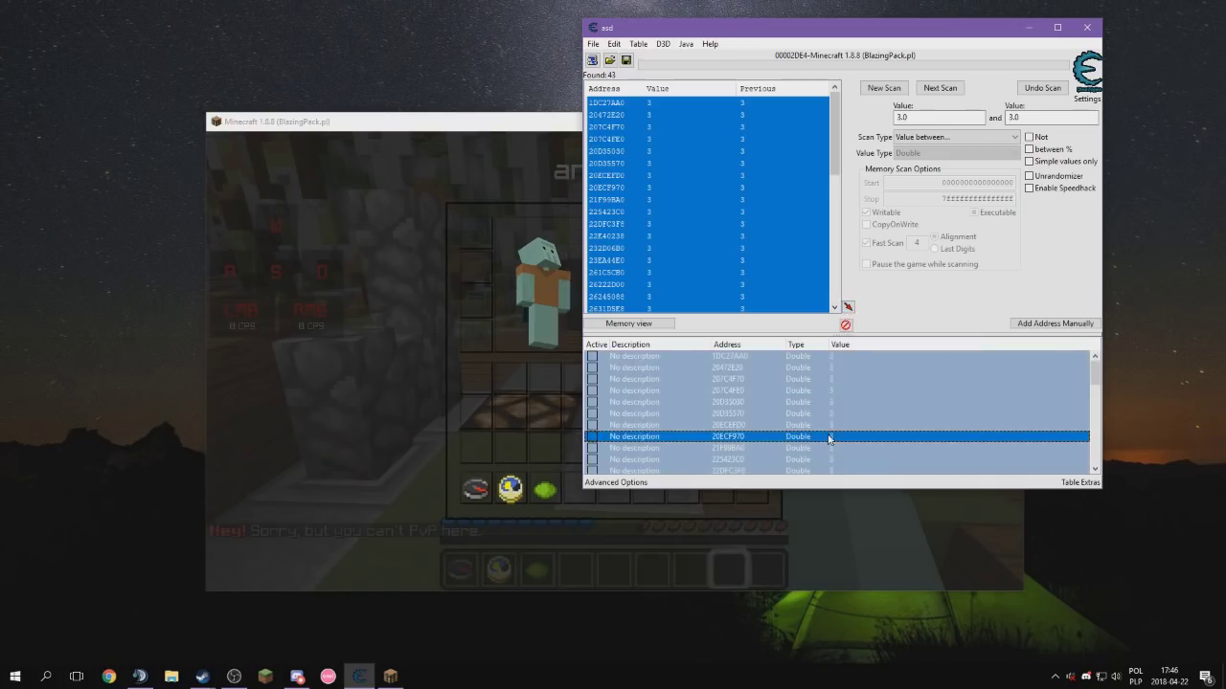
pyautogui.rightClick(834, 439)
pyautogui.click(700, 196)
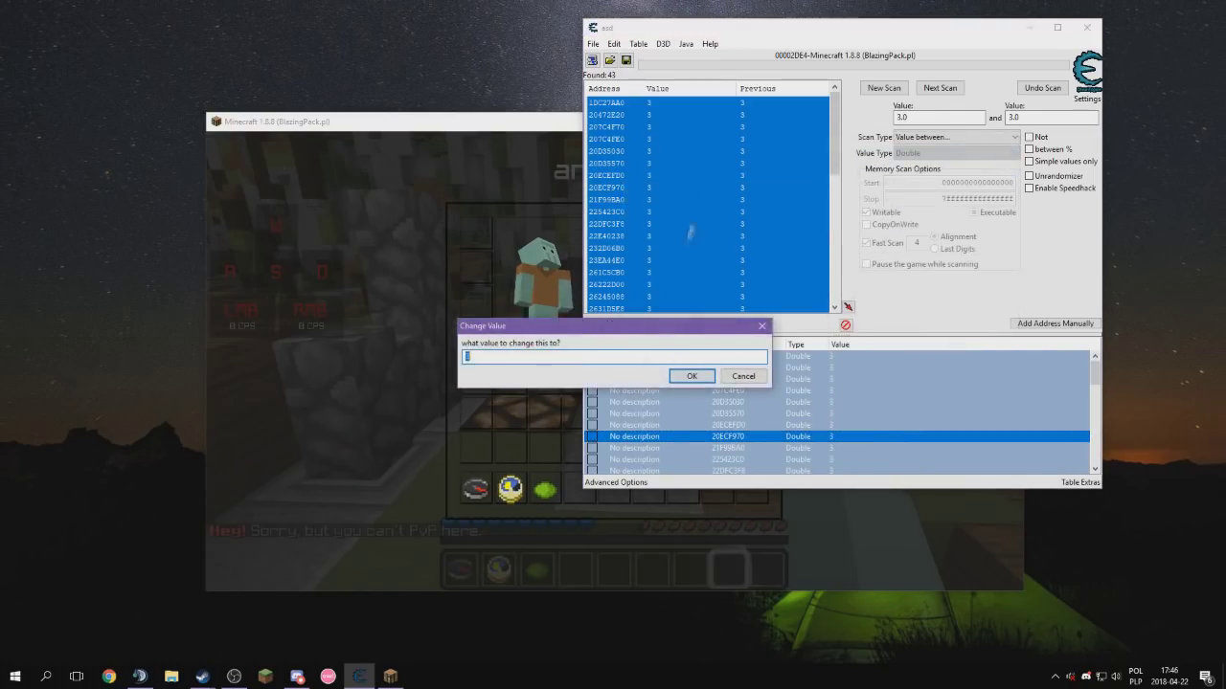
pyautogui.click(692, 376)
# Go back to Minecraft, disconnect from DosCraft.eu and join the OnlyPVP server
pyautogui.hotkey('alt', 'Tab')
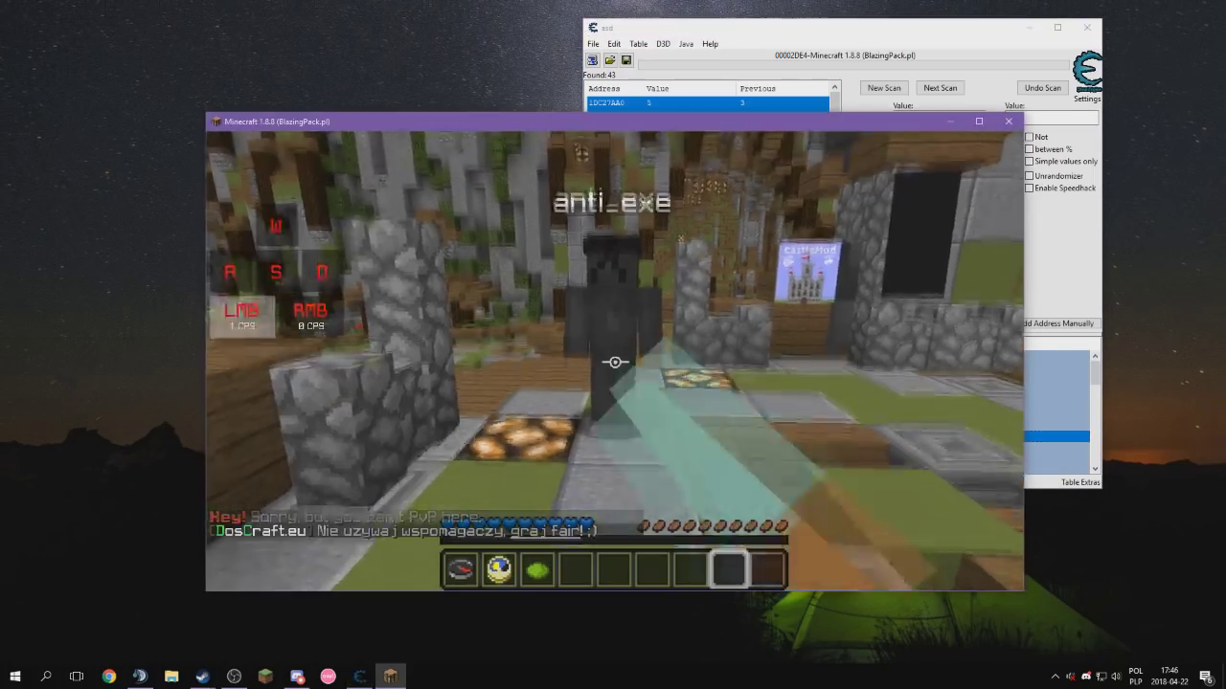
pyautogui.press('Escape')
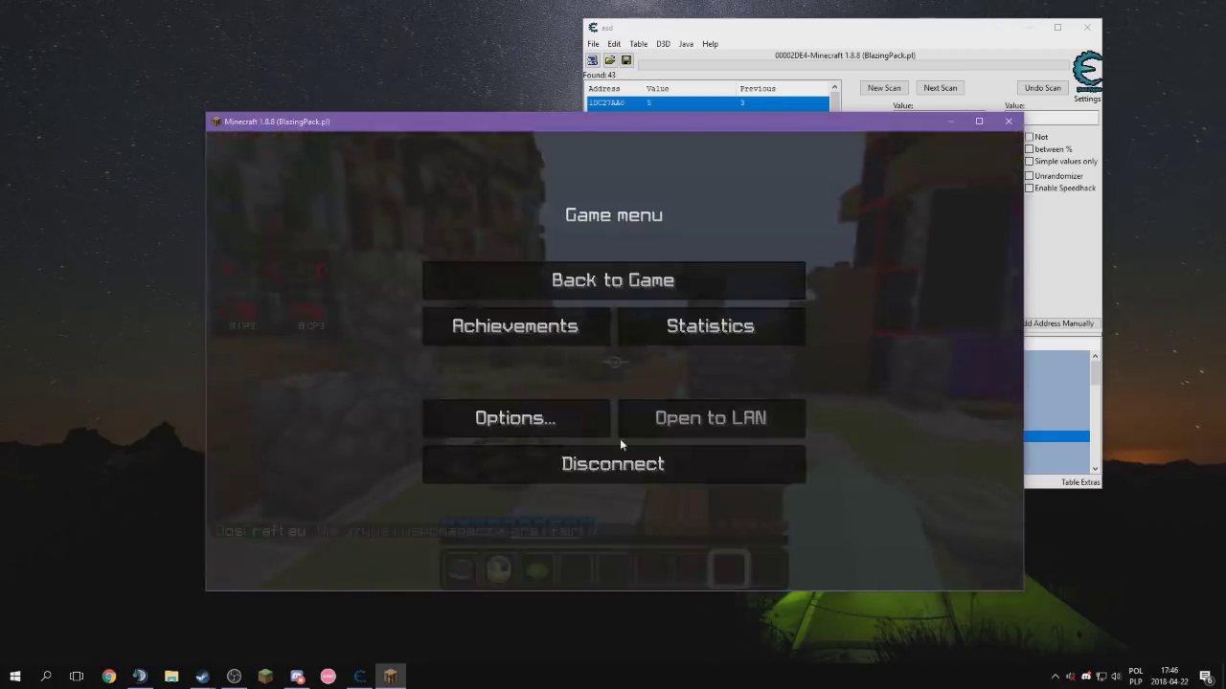
pyautogui.click(604, 463)
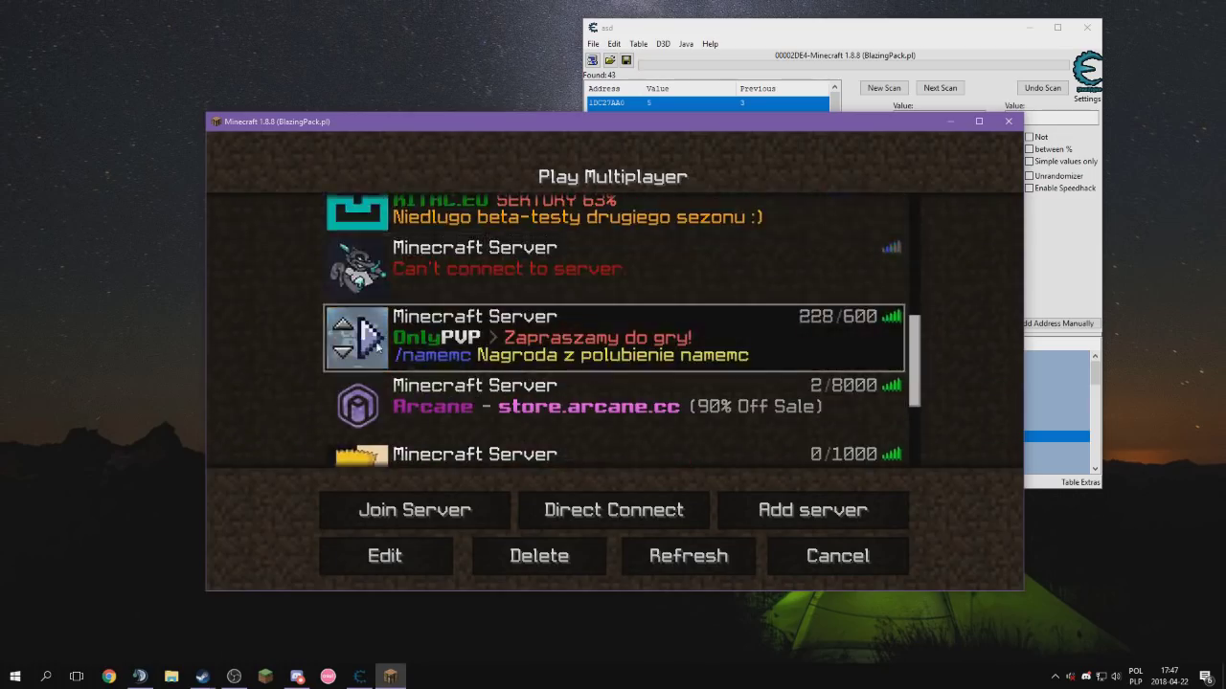
pyautogui.click(377, 349)
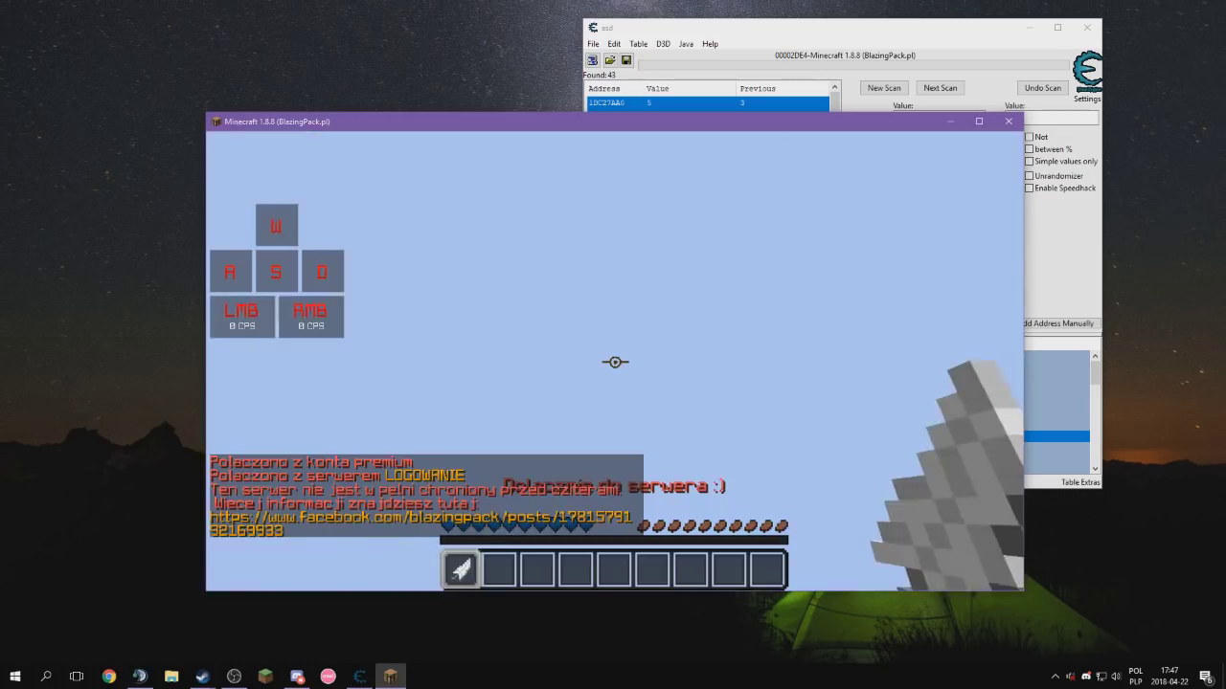
# Walk through the OnlyPVP lobby to the player in blue and strike at them repeatedly with an empty hand
pyautogui.press('w')
pyautogui.press('d')
pyautogui.scroll(-1, 615, 362)
pyautogui.press('a')
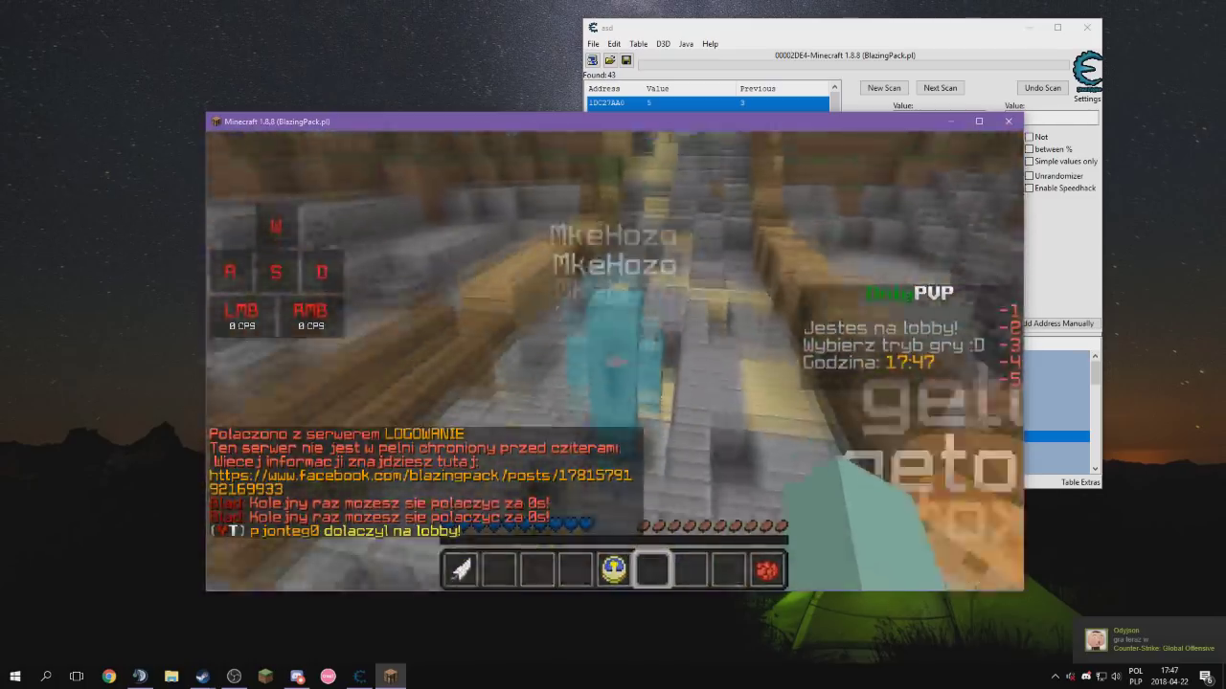
pyautogui.click(615, 362)
pyautogui.click(614, 362)
pyautogui.click(615, 362)
pyautogui.click(614, 362)
pyautogui.click(614, 362)
# Open the game mode menu with the clock item, join the STANDARD mode and attack opponents with the diamond sword
pyautogui.scroll(1, 615, 362)
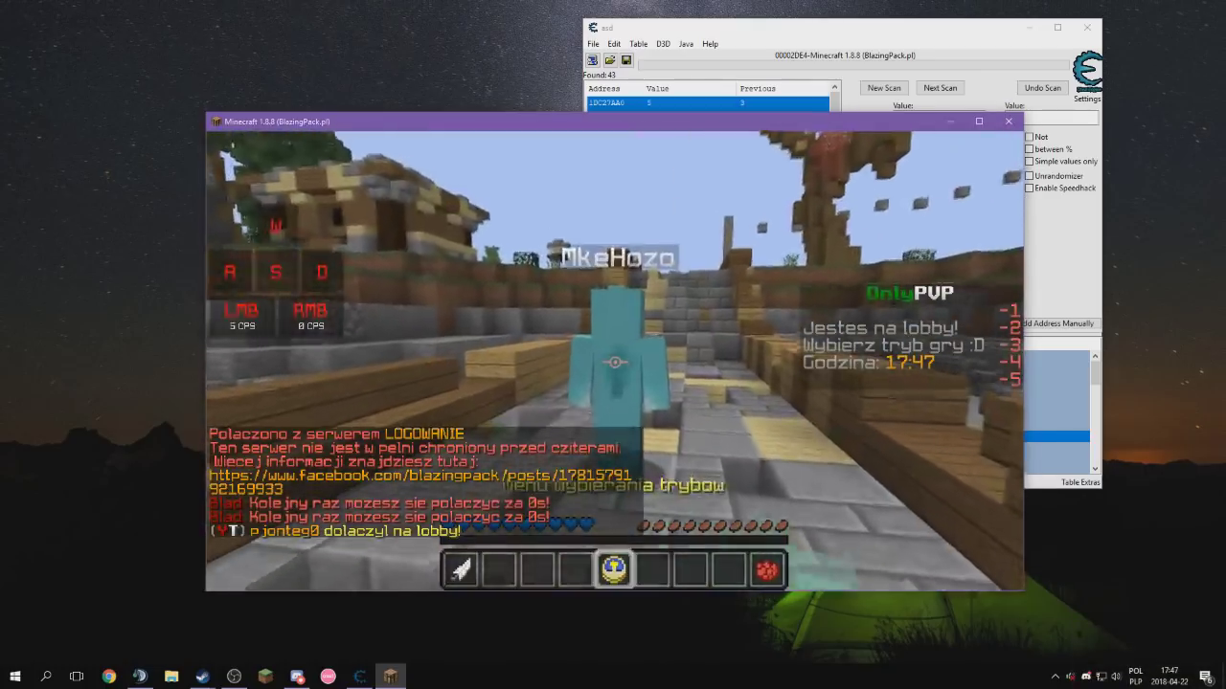
pyautogui.scroll(1, 615, 362)
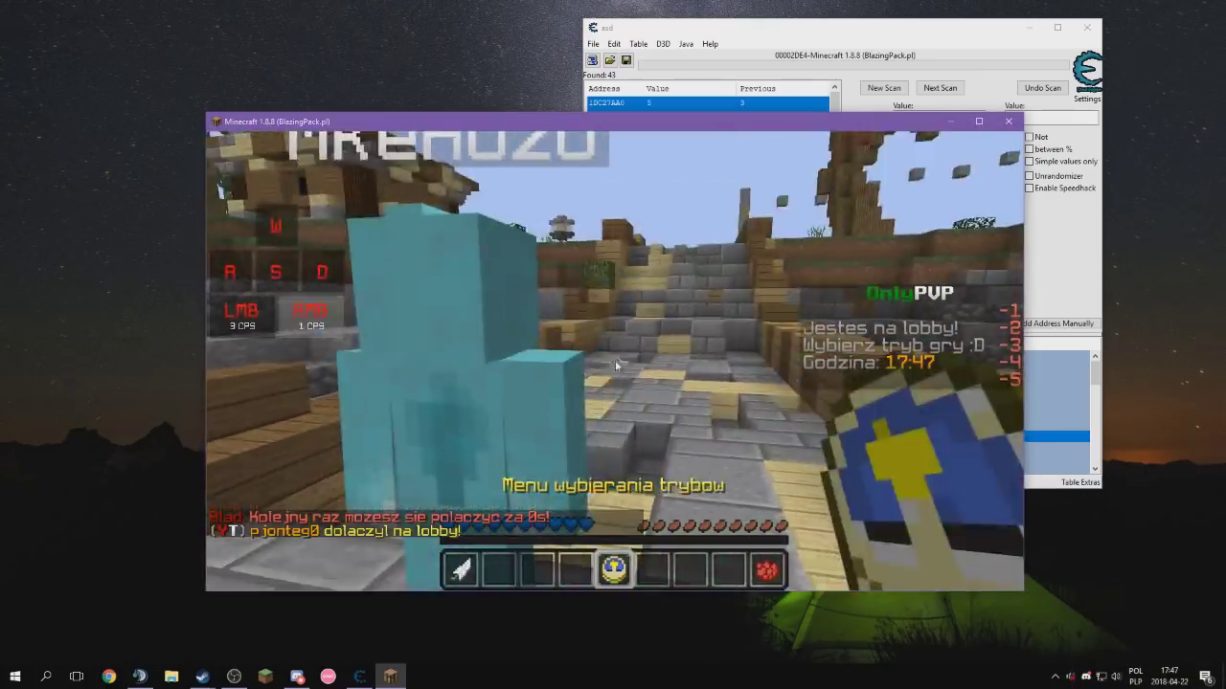
pyautogui.rightClick(615, 362)
pyautogui.click(612, 269)
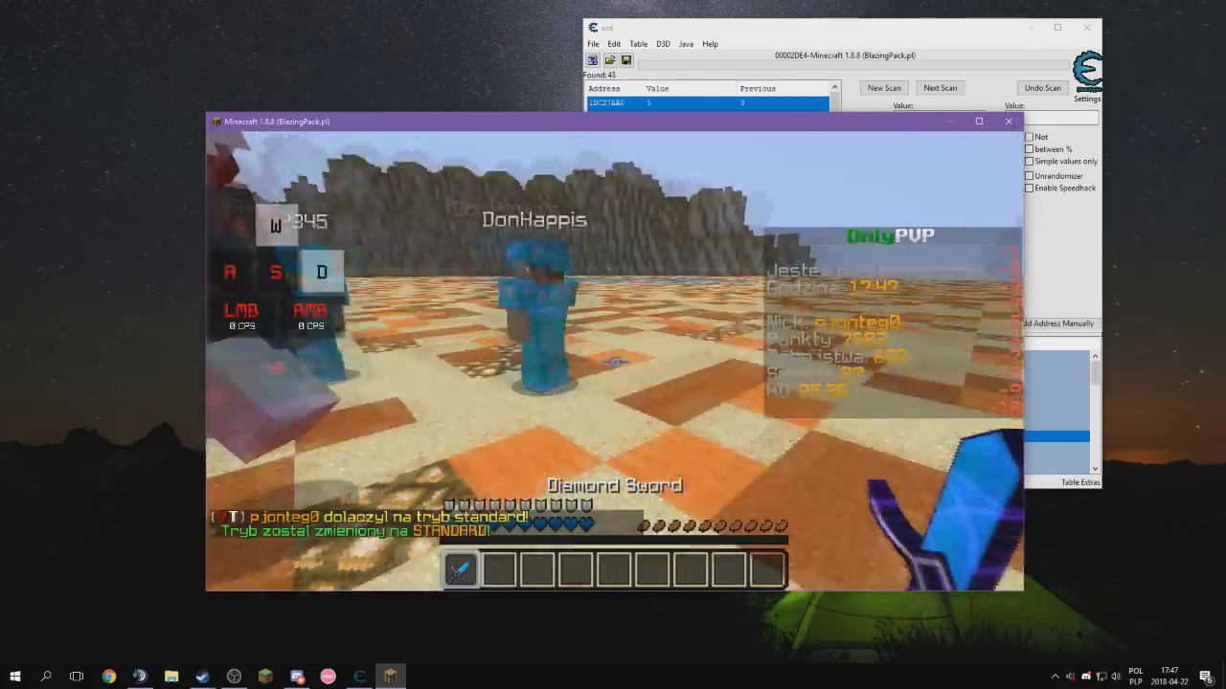
pyautogui.click(614, 362)
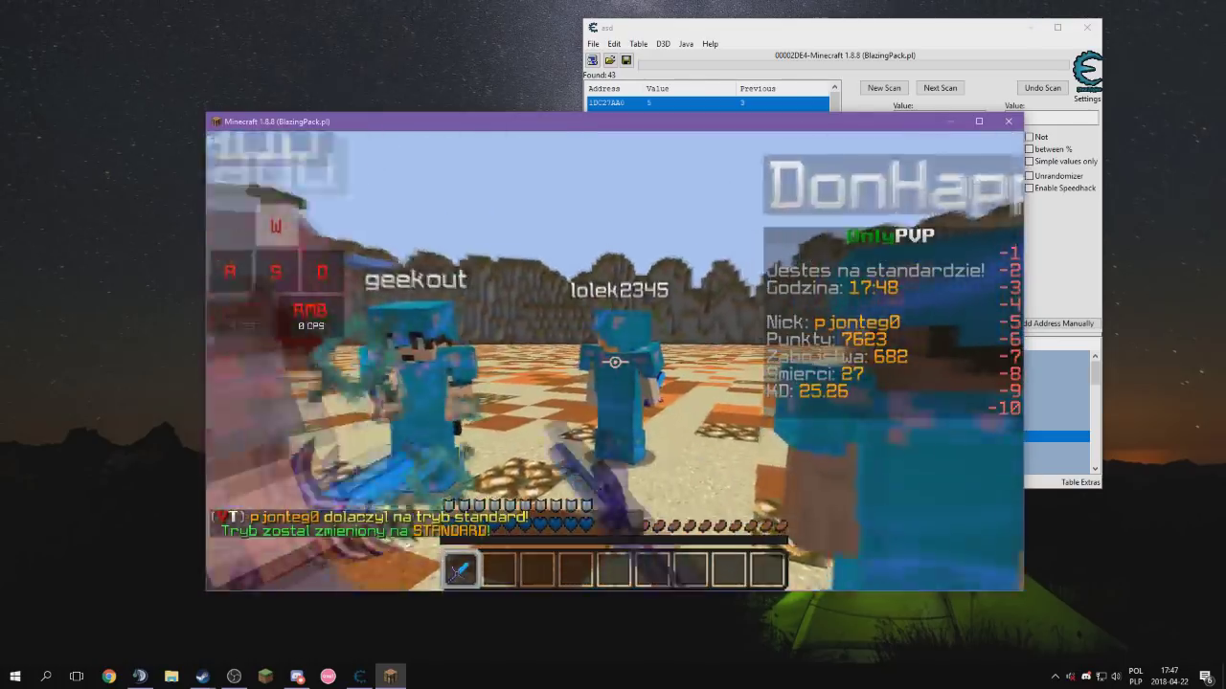